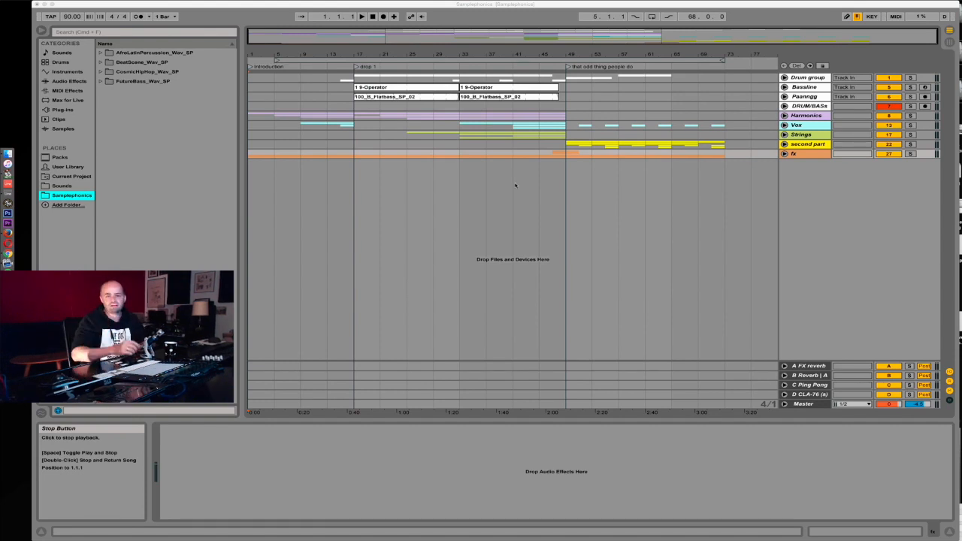
Play the finished arrangement from the start and unfold all of its tracks.
click(373, 20)
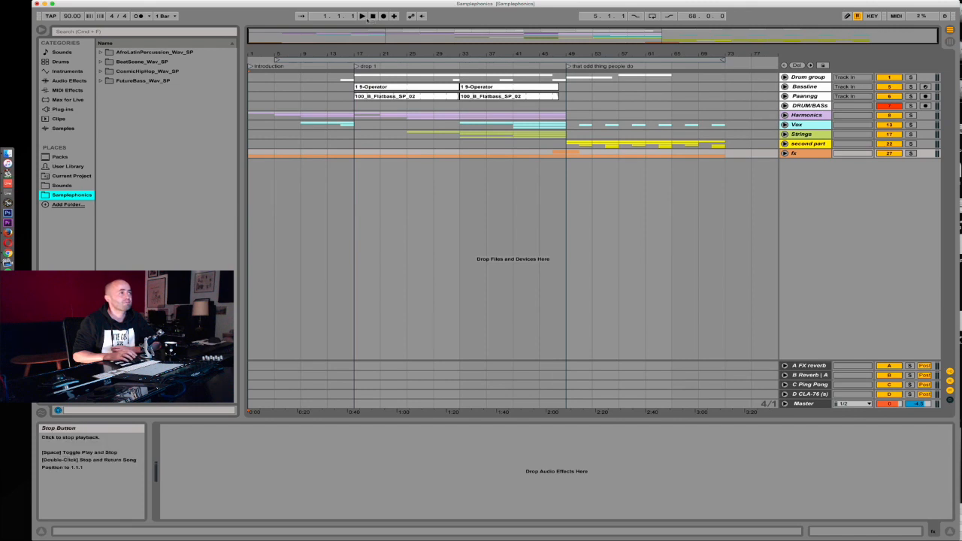
click(363, 16)
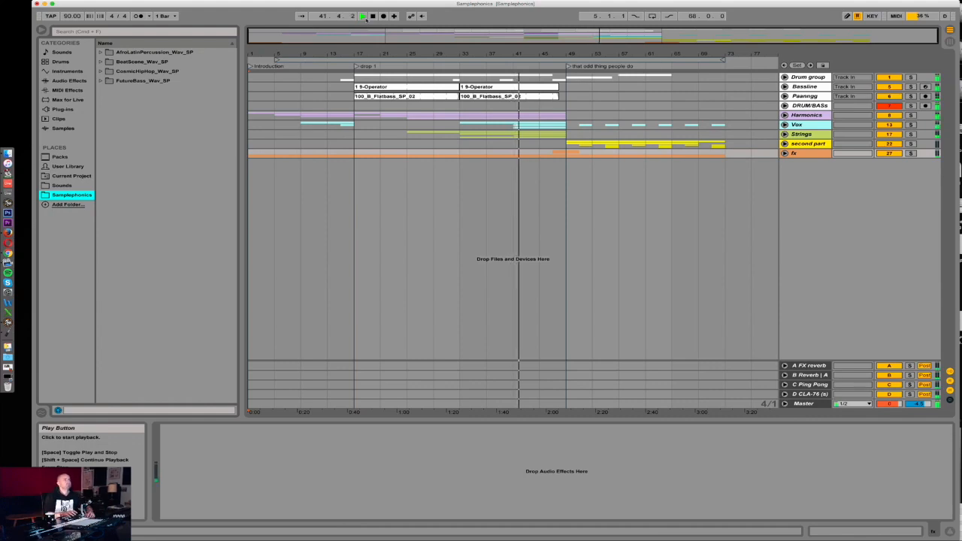
click(784, 87)
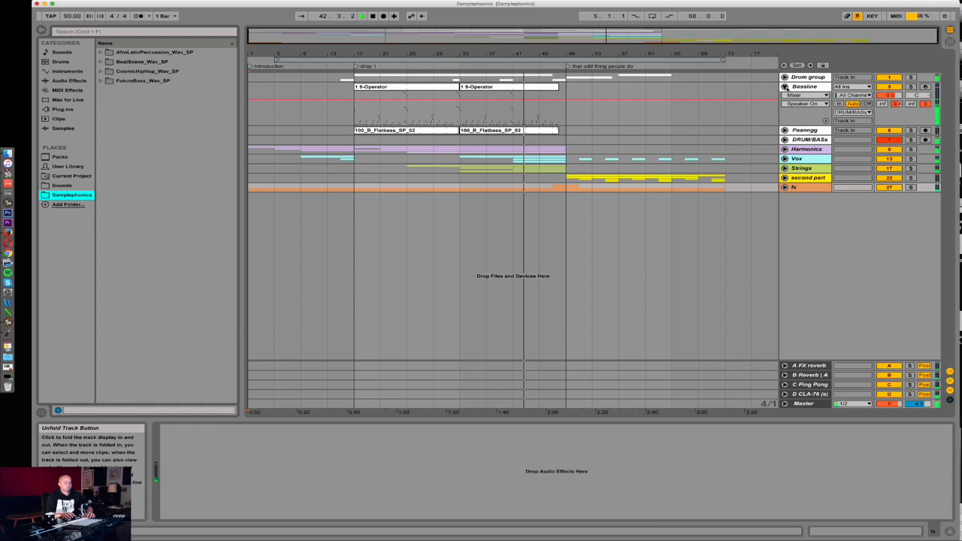
alt+click(784, 76)
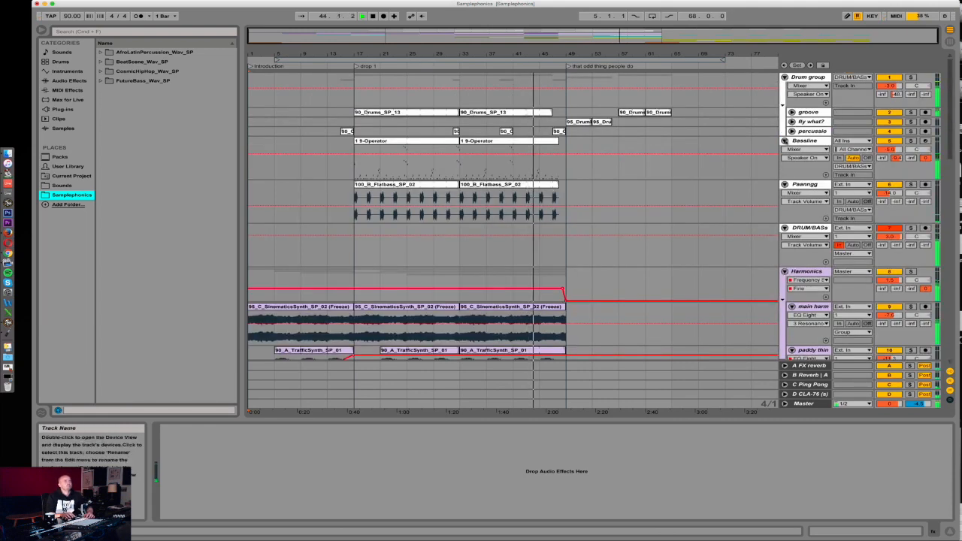
Examine the clips and automation across all unfolded tracks down to the fx group, and fold every track again.
scroll(782, 139, down, 2)
scroll(782, 139, down, 7)
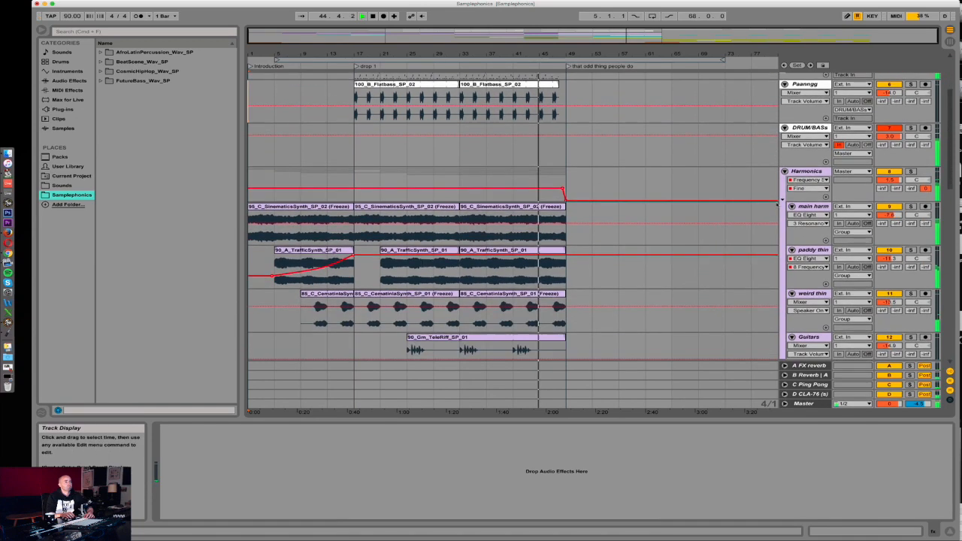
scroll(777, 204, down, 14)
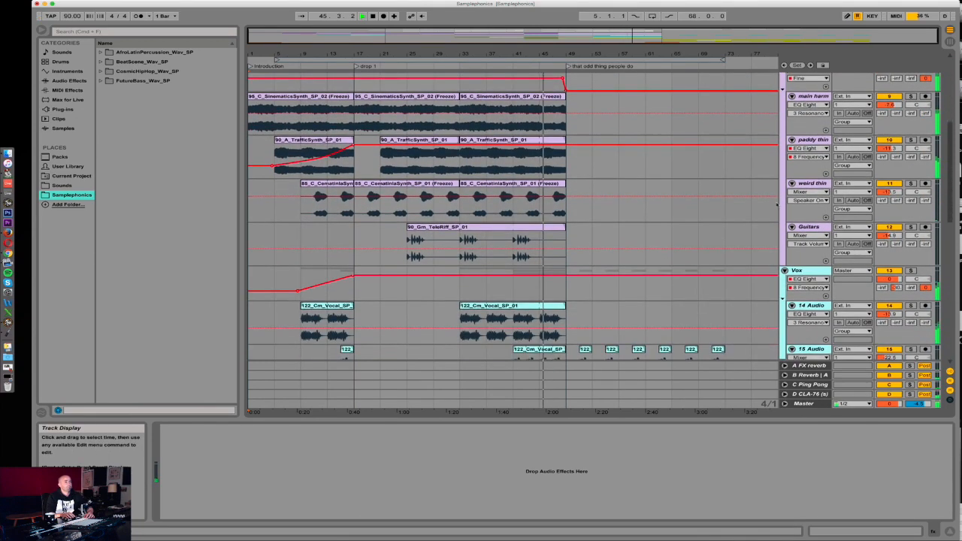
scroll(778, 204, down, 7)
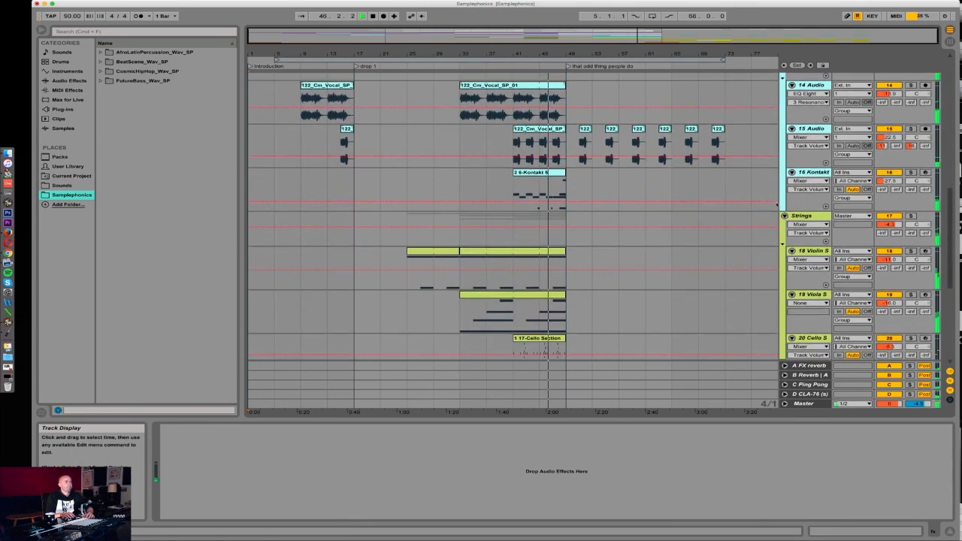
scroll(777, 204, down, 10)
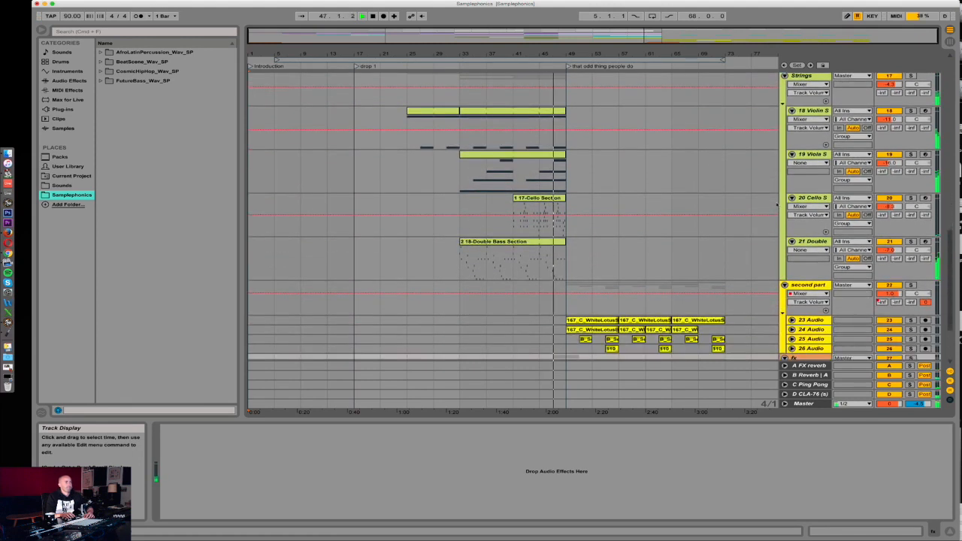
scroll(777, 204, down, 1)
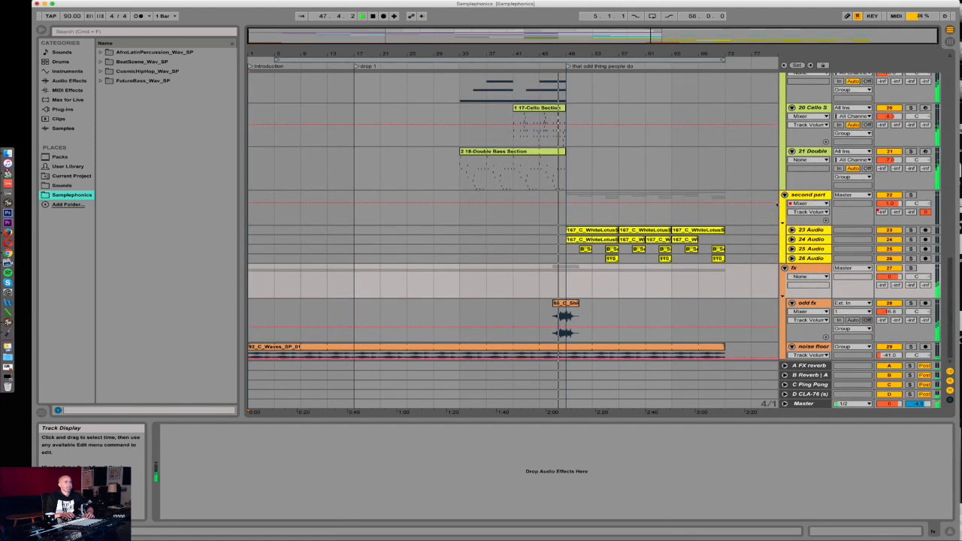
alt+click(785, 197)
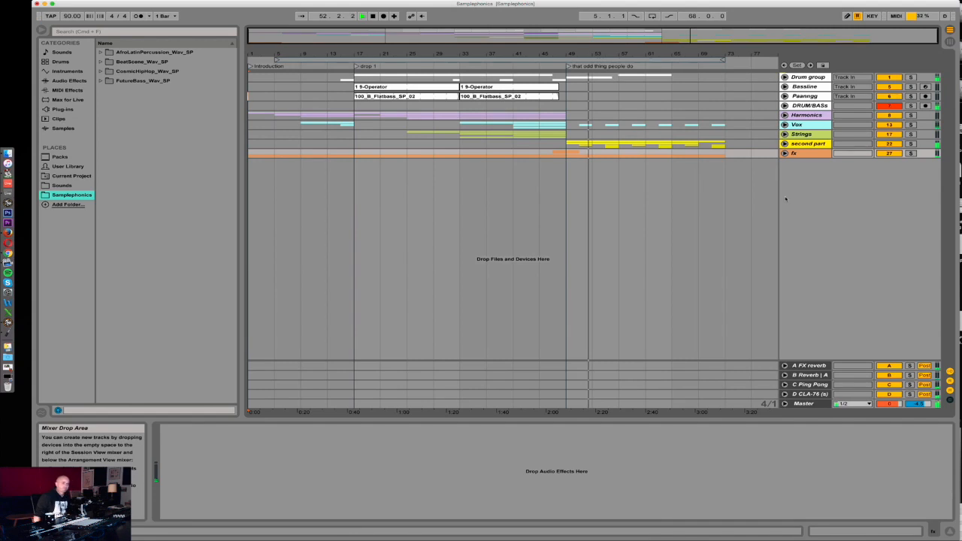
Inspect the device chains on the Master and the second part group, and unfold that group.
click(811, 404)
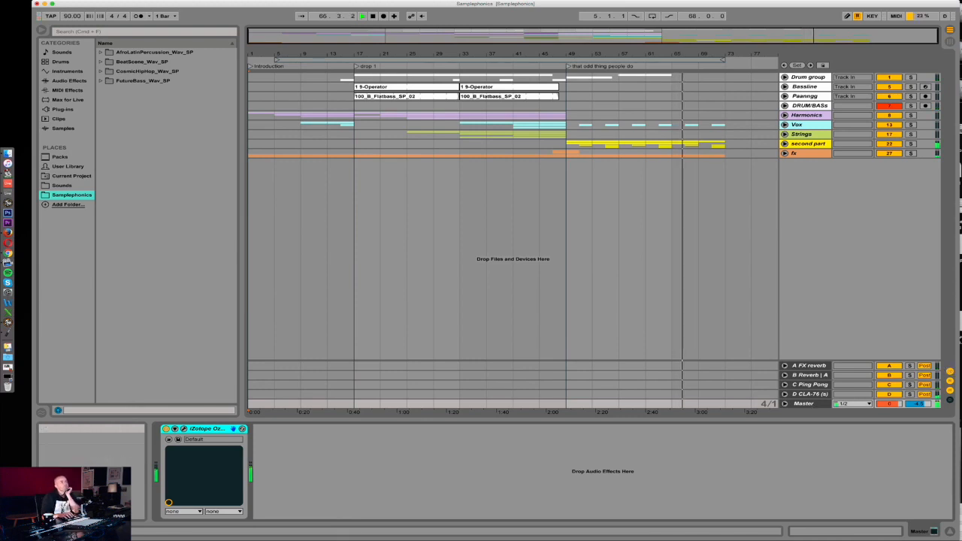
click(792, 143)
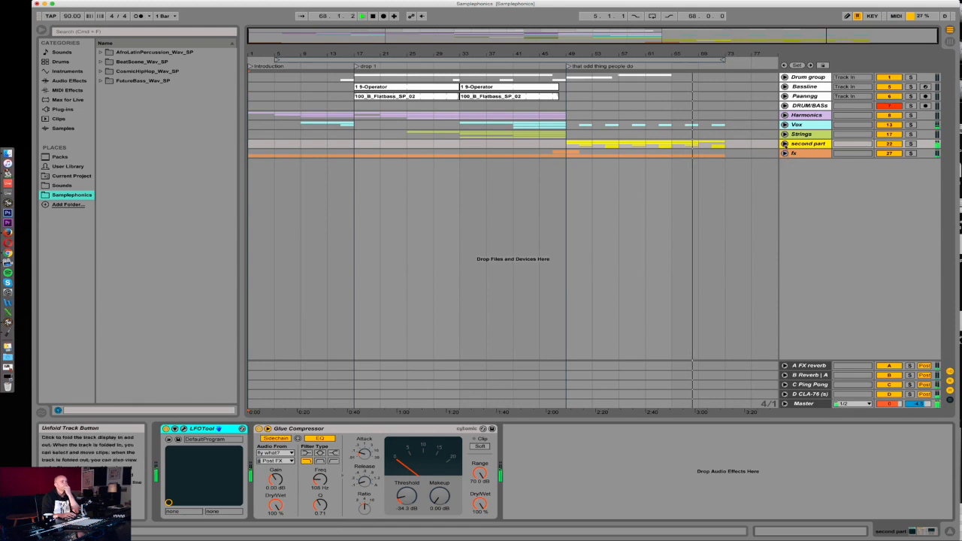
click(785, 143)
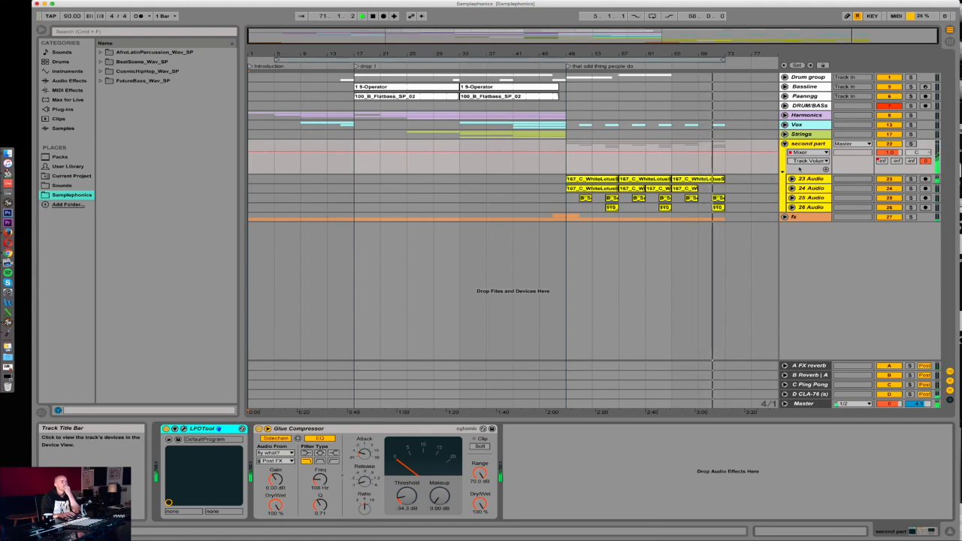
click(886, 162)
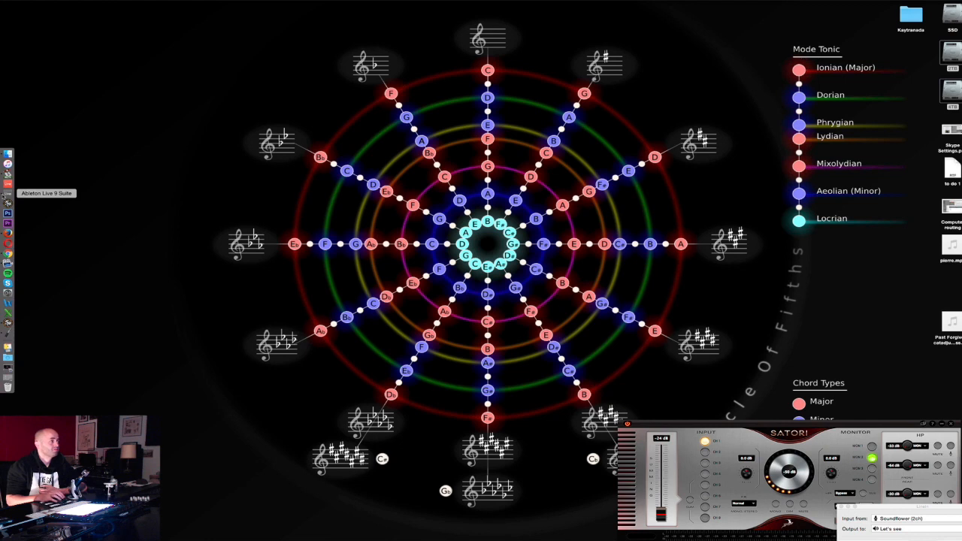
Switch to a new Ableton Live 9 Suite set, add the Samplephonics folder from the 2TB drive to the browser's places, and show its contents.
click(8, 194)
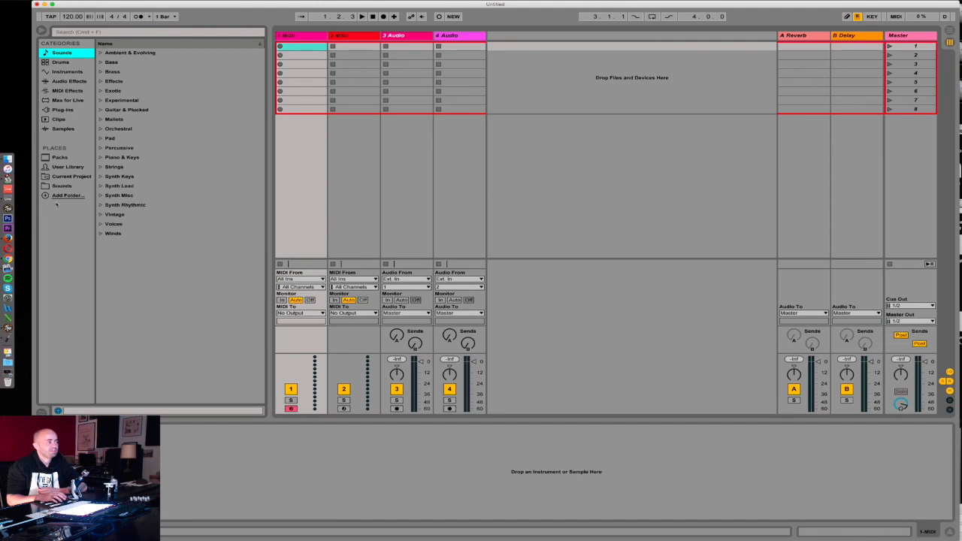
click(66, 196)
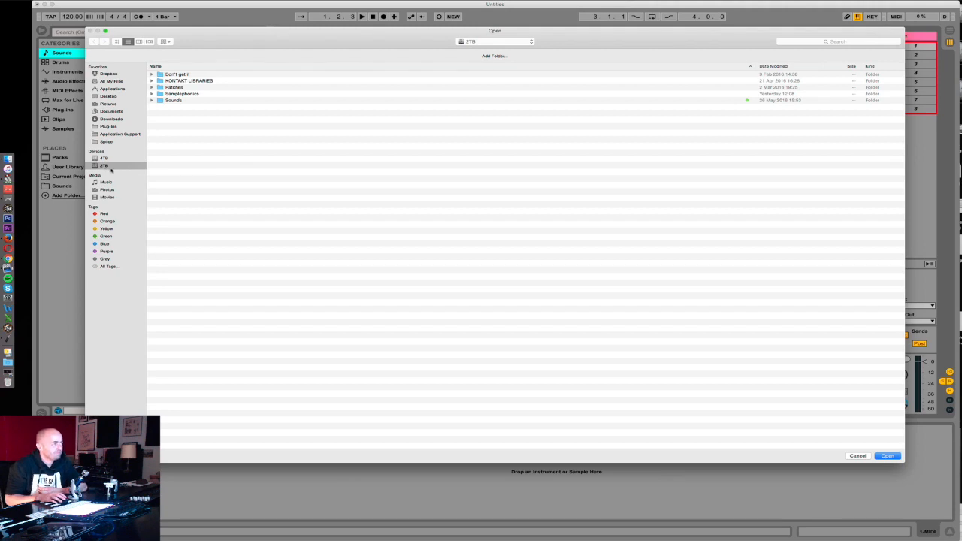
click(191, 94)
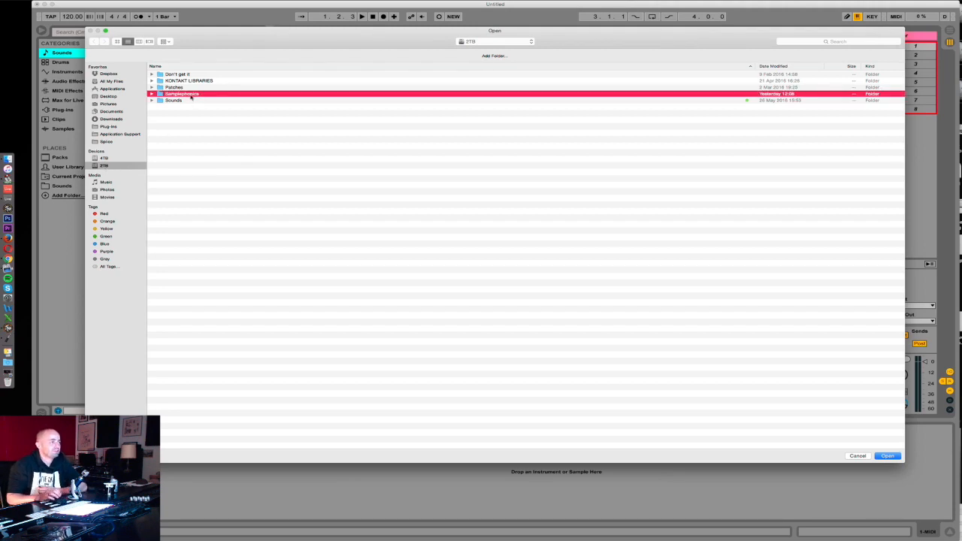
click(152, 94)
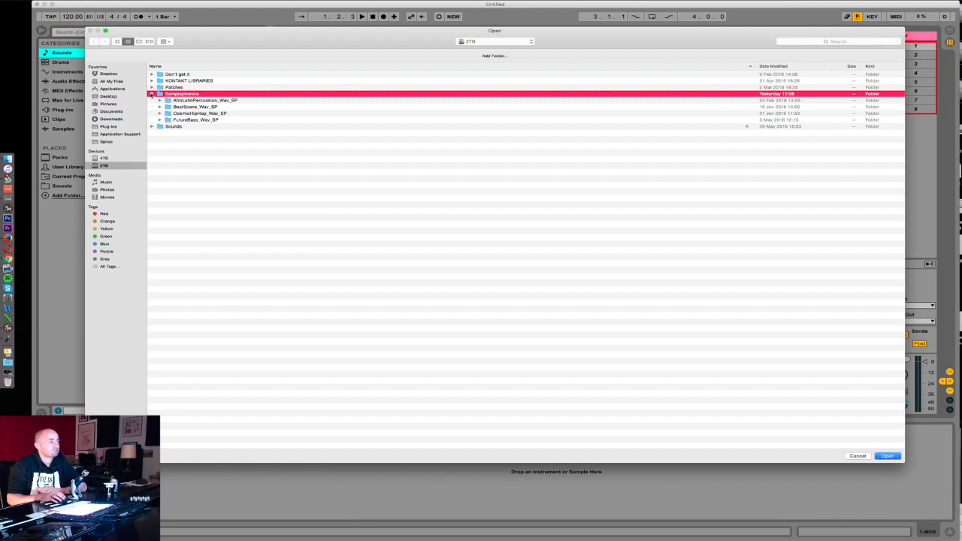
click(151, 94)
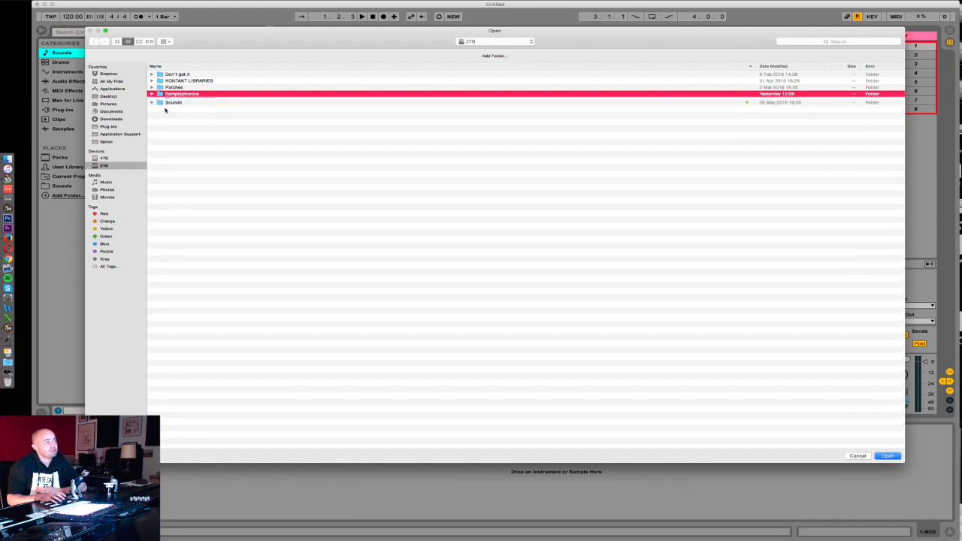
click(888, 456)
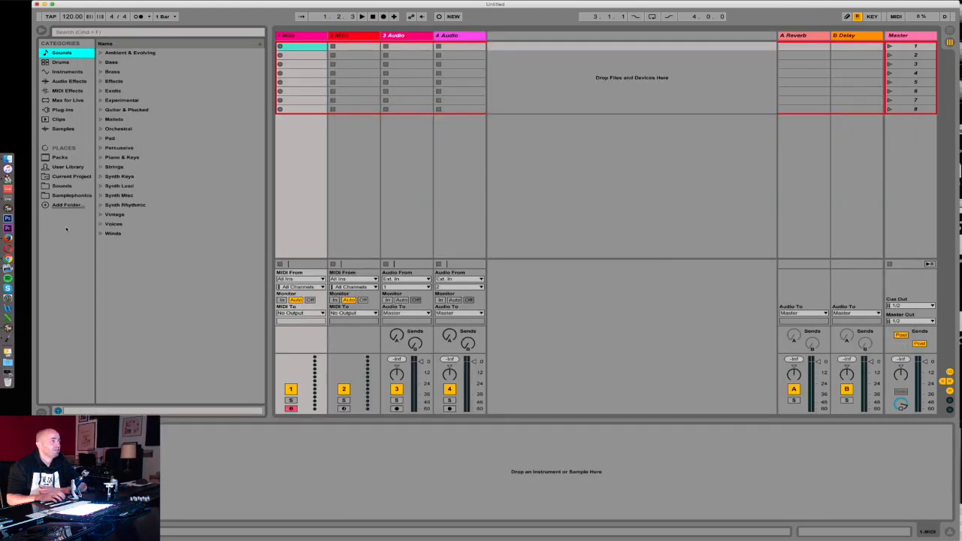
click(53, 197)
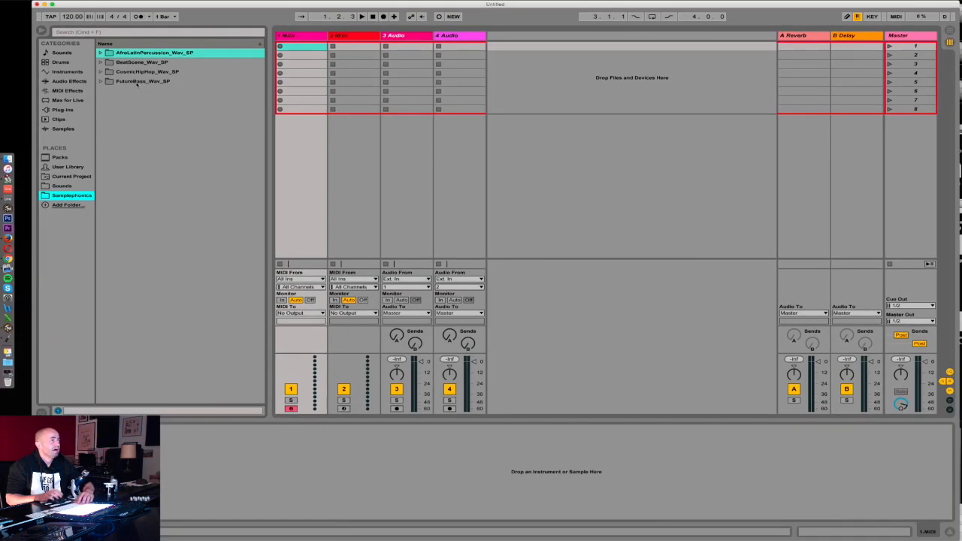
Listen to the metronome while the empty set plays, and turn the metronome off again.
click(139, 17)
key(space)
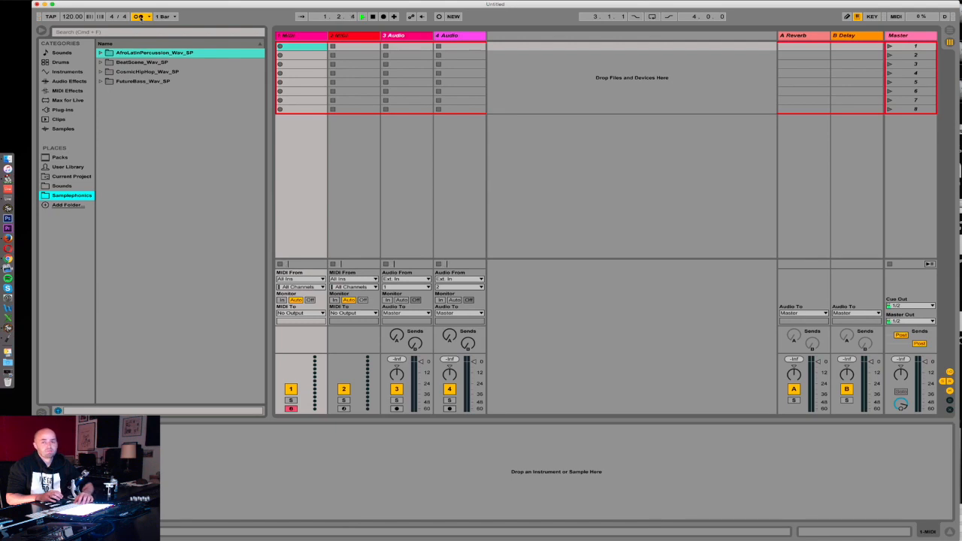
click(139, 16)
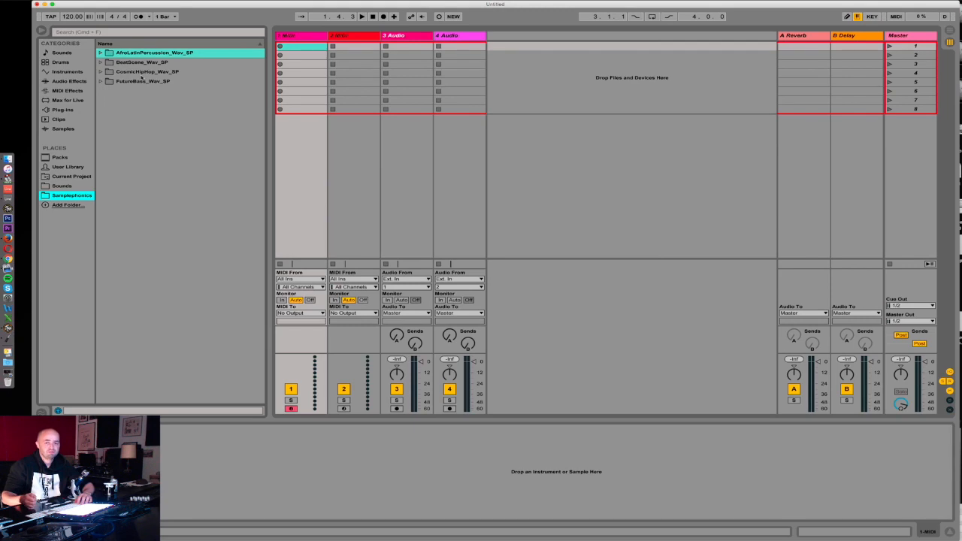
Expand CosmicHipHop_Wav_SP, its Loops folder and the Drums folder to list the drum loops.
click(100, 72)
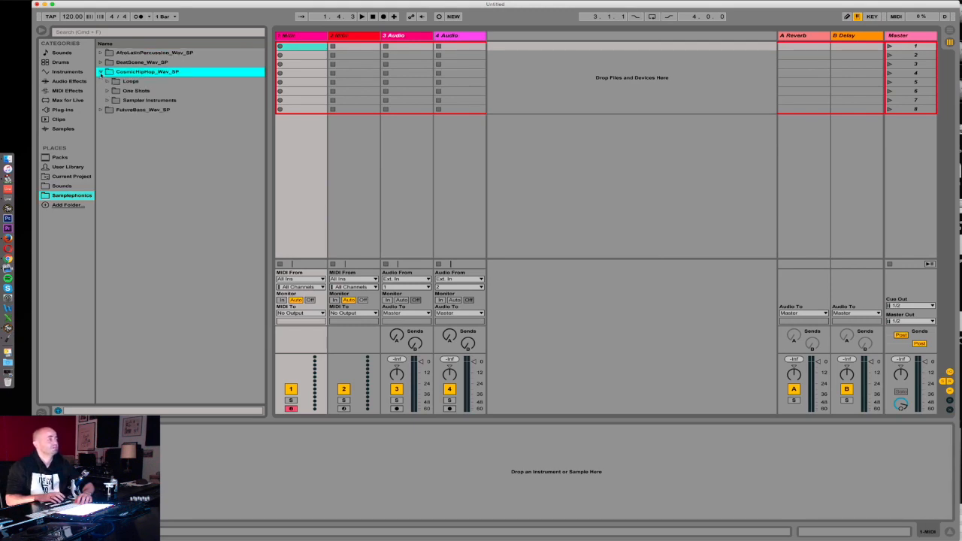
click(109, 81)
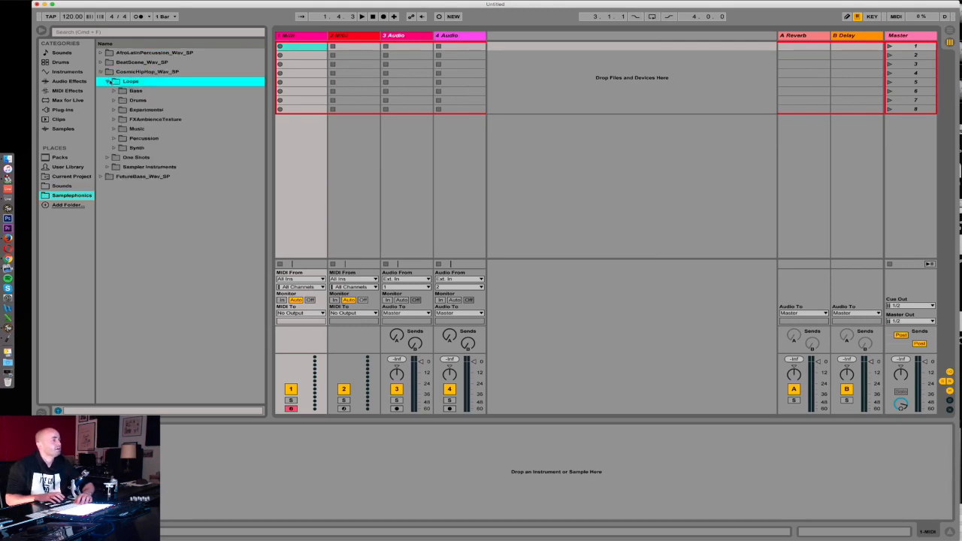
click(114, 100)
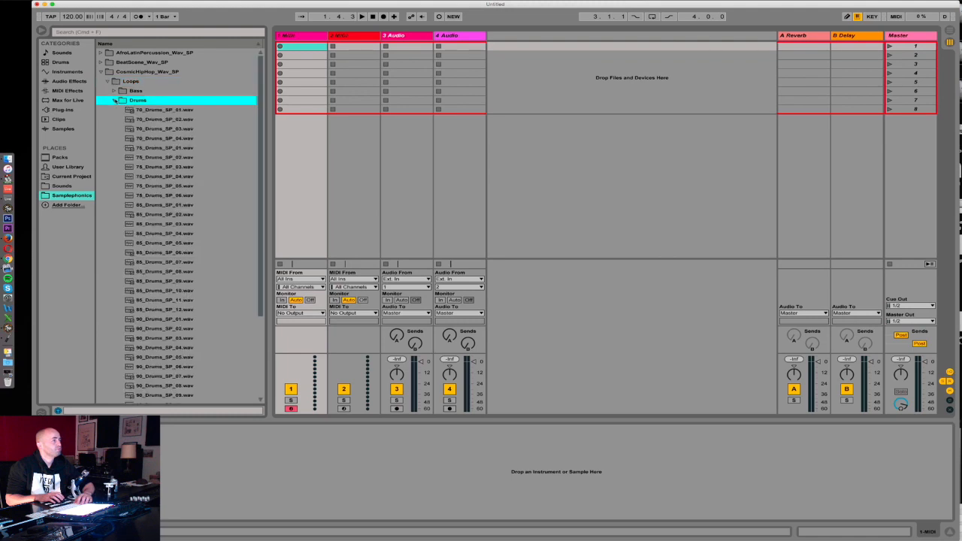
scroll(159, 96, down, 2)
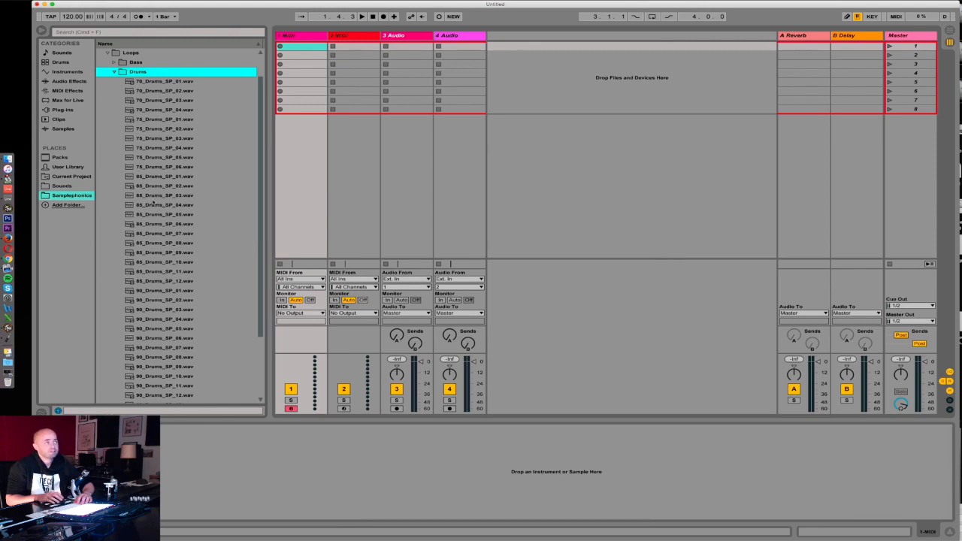
Audition the loops in the Drums folder from 70_Drums_SP_01.wav through to 90_Drums_SP_13.wav.
key(Down)
key(Down)
key(Down)
key(Down)
key(Down)
key(Down)
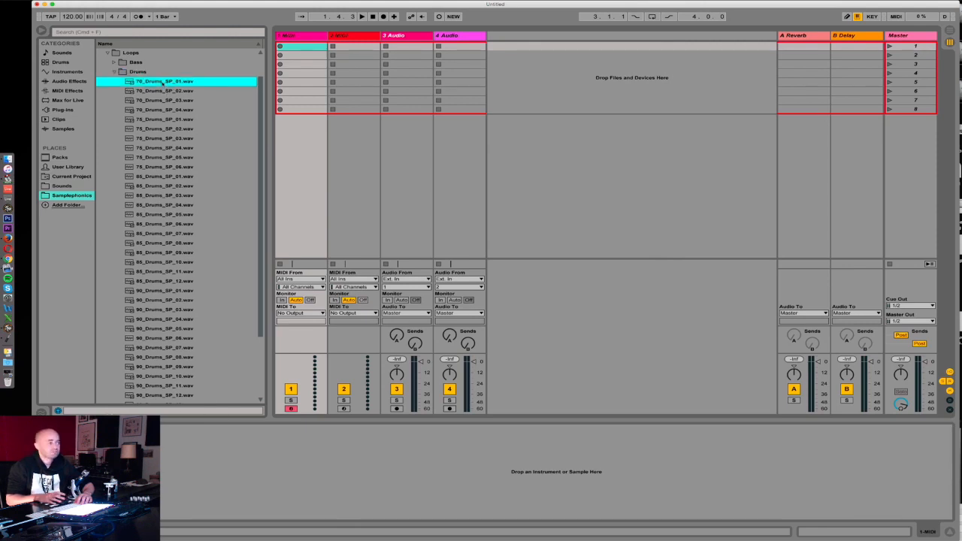
key(Down)
key(Down)
key(Down)
key(Up)
key(Up)
key(Up)
key(Up)
key(Down)
key(Down)
key(Down)
key(Down)
key(Down)
key(Down)
key(Down)
key(Down)
key(Down)
key(Down)
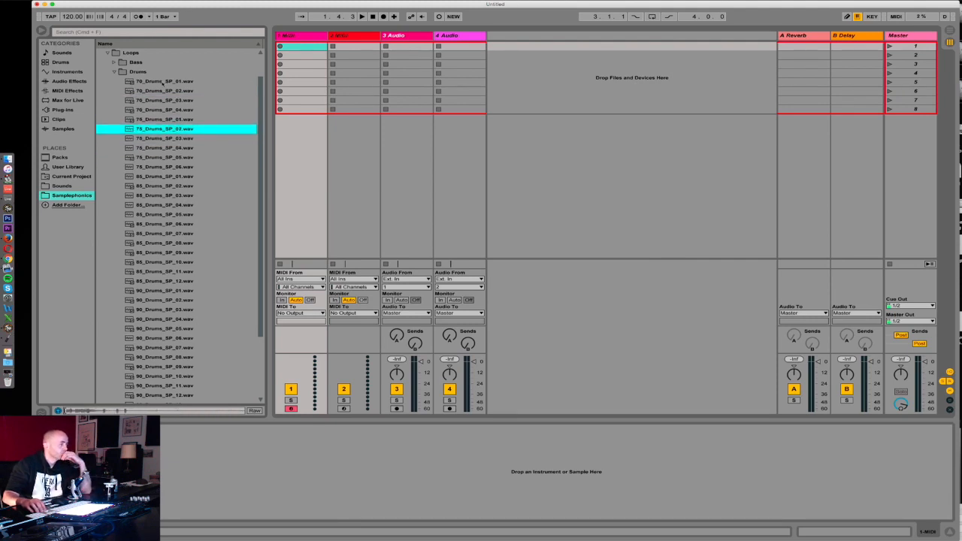
key(Down)
key(Down)
key(Down)
key(Down)
key(Down)
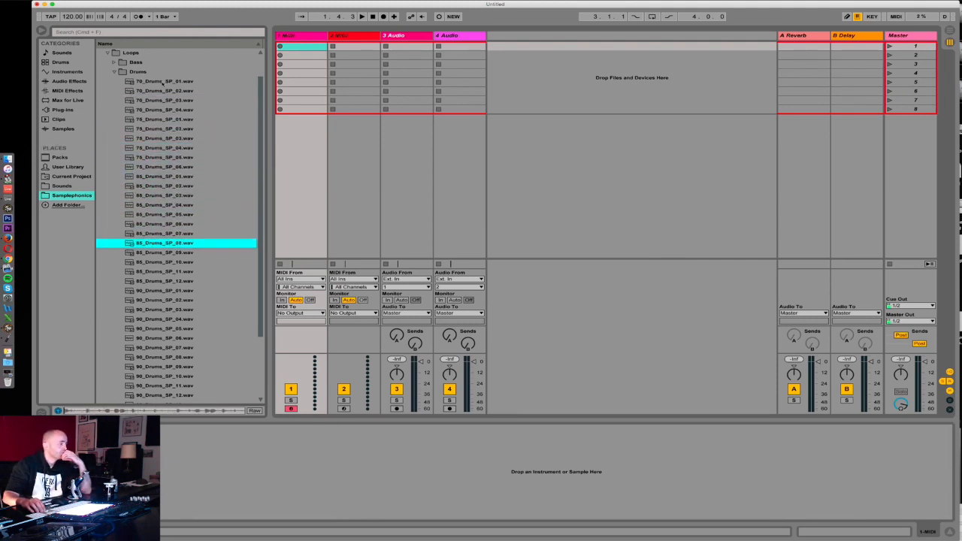
key(Up)
key(Up)
key(Up)
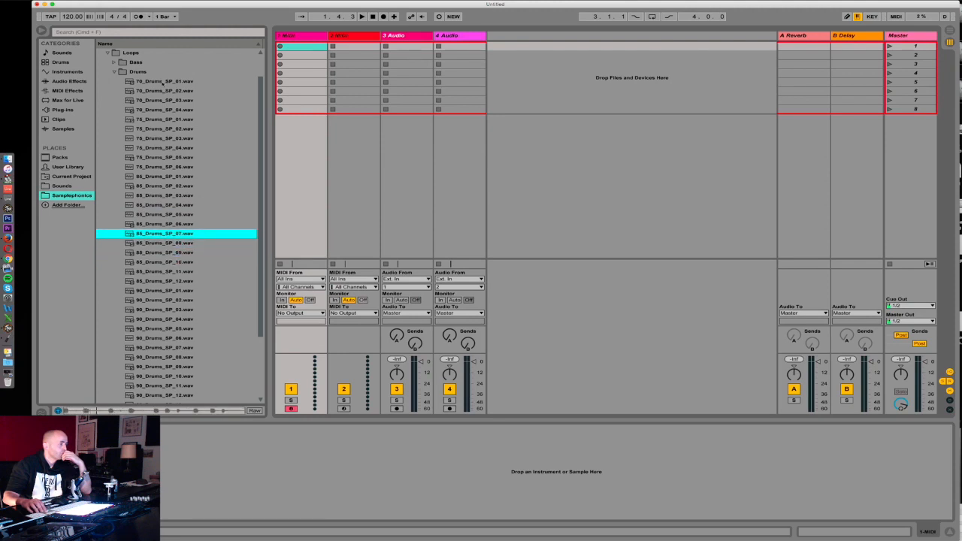
key(Down)
key(Down)
key(Down)
key(Down)
key(Down)
key(Down)
key(Down)
key(Down)
key(Down)
key(Down)
key(Down)
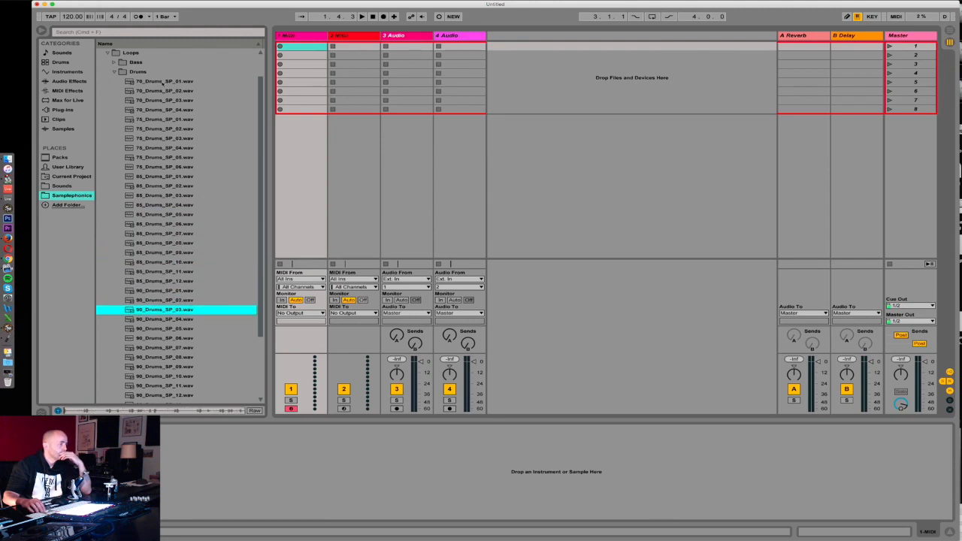
key(Down)
key(Down)
key(Down)
key(Down)
key(Down)
key(Down)
key(Down)
key(Down)
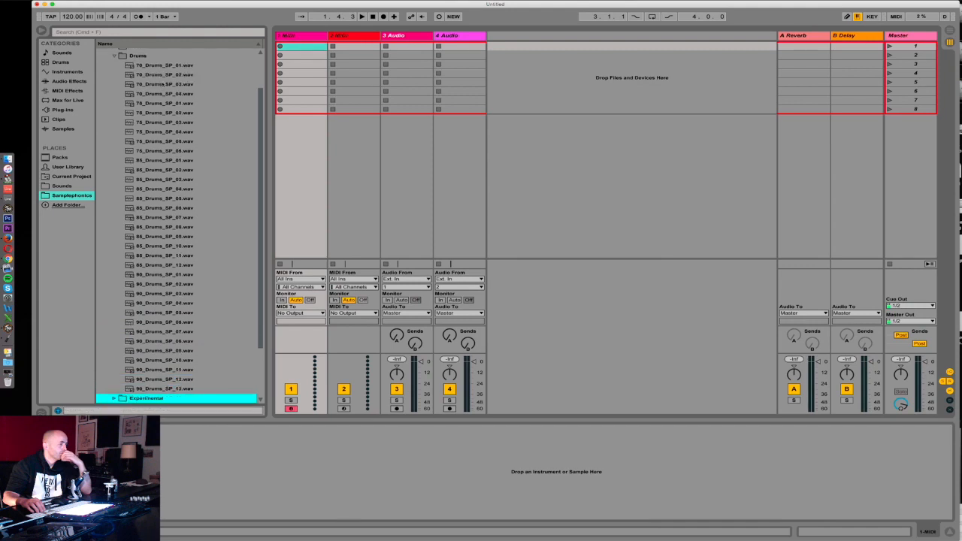
key(Up)
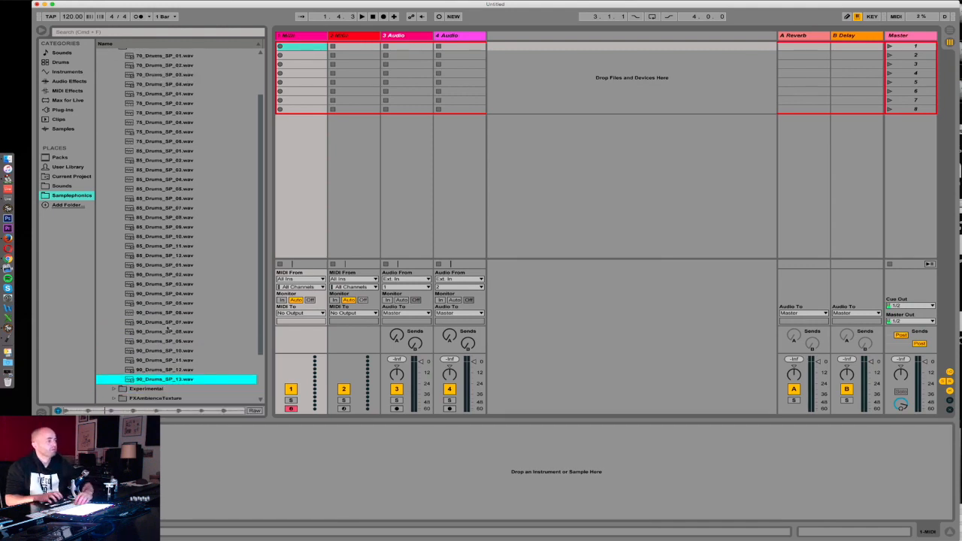
Load 90_Drums_SP_13.wav into the first clip slot of the 3 Audio track and launch the clip.
drag(163, 379, 407, 47)
click(385, 46)
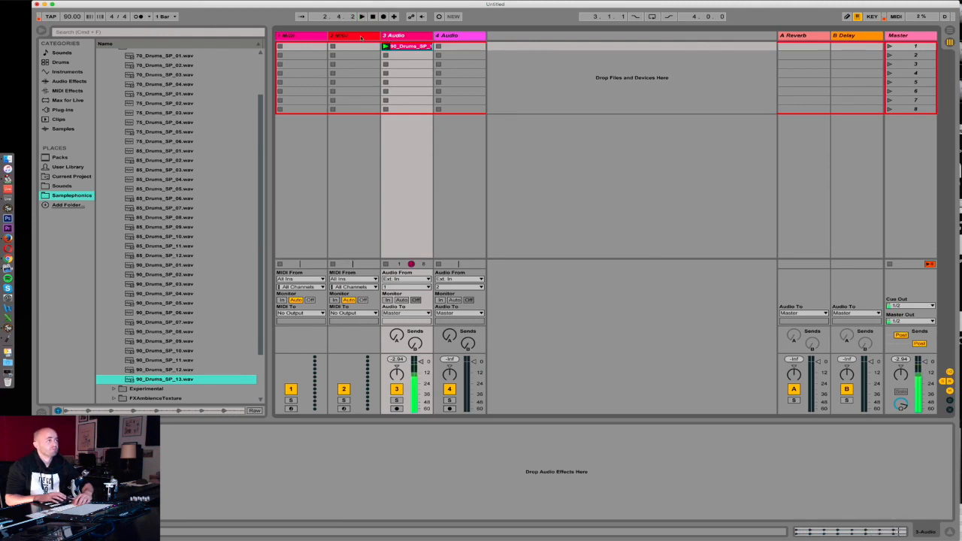
Delete both MIDI tracks and name the audio track holding the drum loop Metronome.
click(360, 37)
key(Delete)
key(Left)
key(Delete)
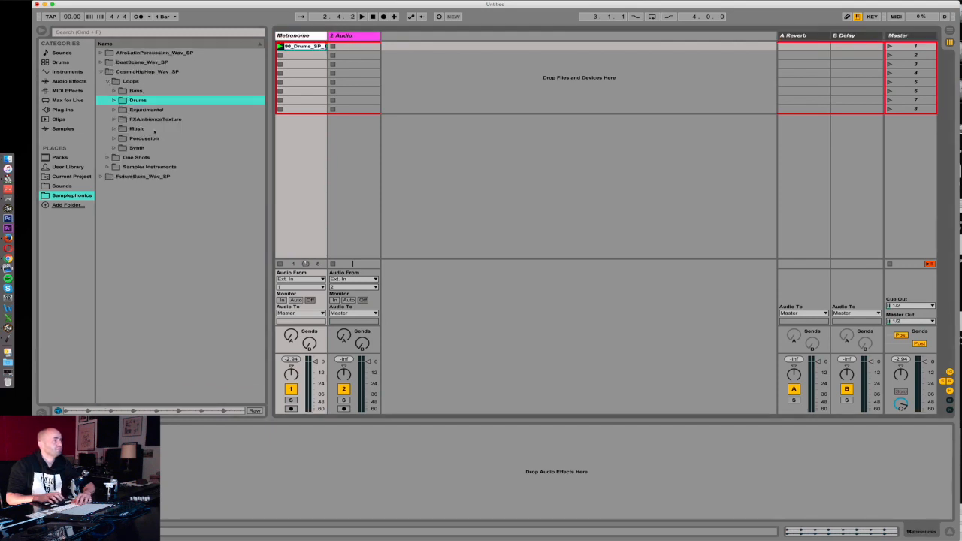
Collapse the CosmicHipHop_Wav_SP folder and expand BeatScene_Wav_SP, its Loops folder and the Synth folder to list the synth loops.
click(108, 81)
click(98, 71)
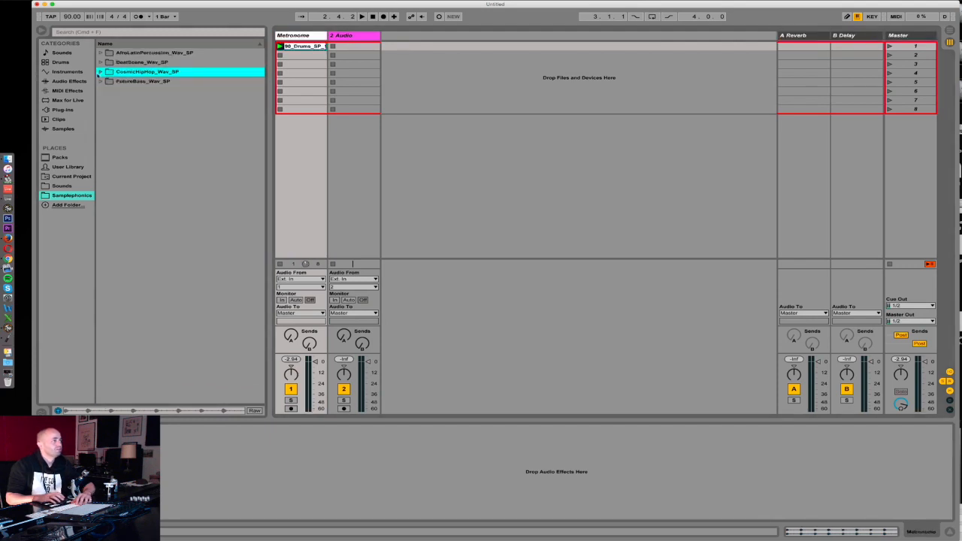
click(100, 63)
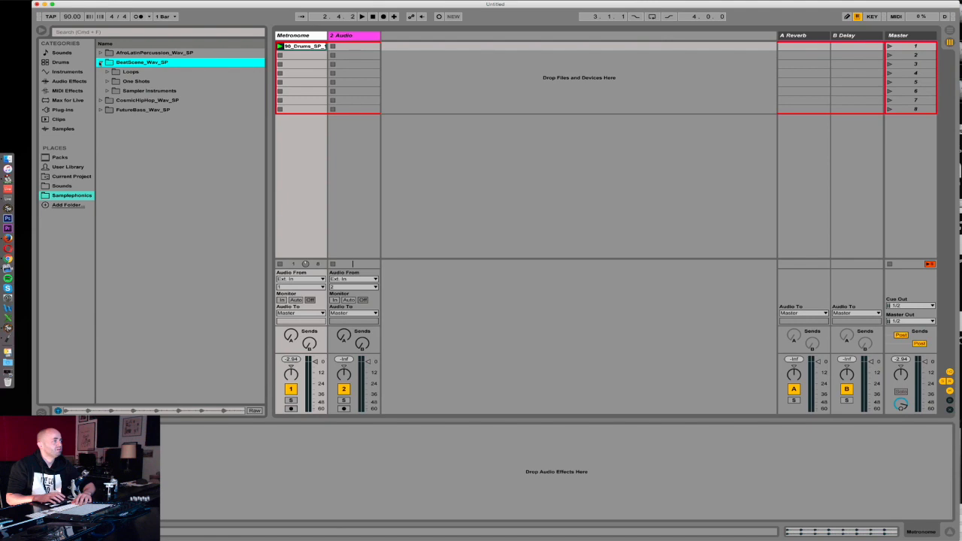
click(107, 72)
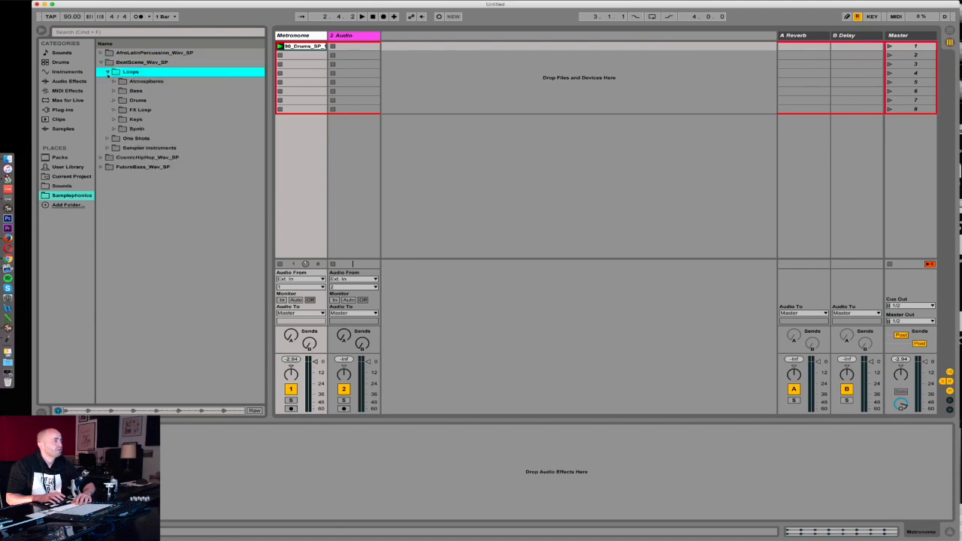
click(113, 130)
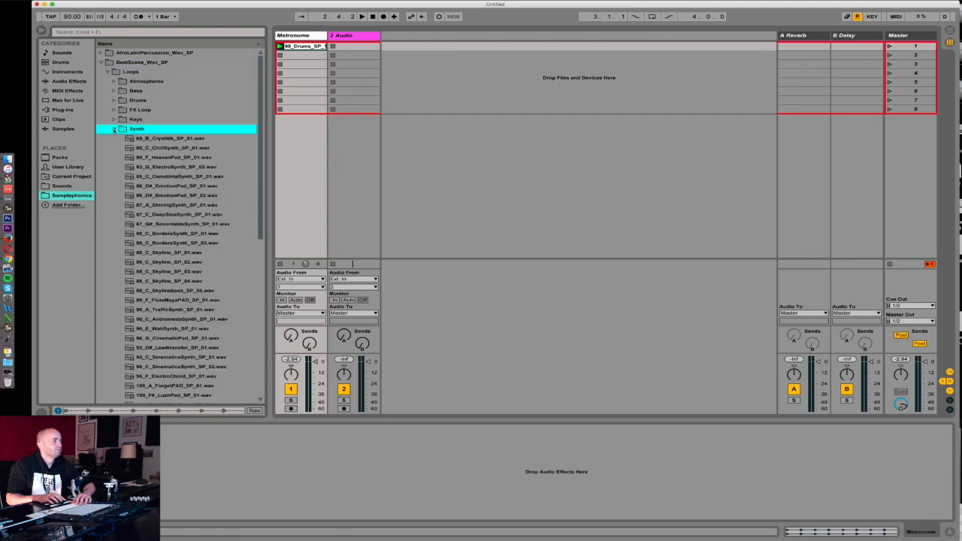
Load all the loops of the Synth folder into the clip slots of the 2 Audio track and collapse the folder.
scroll(114, 131, down, 2)
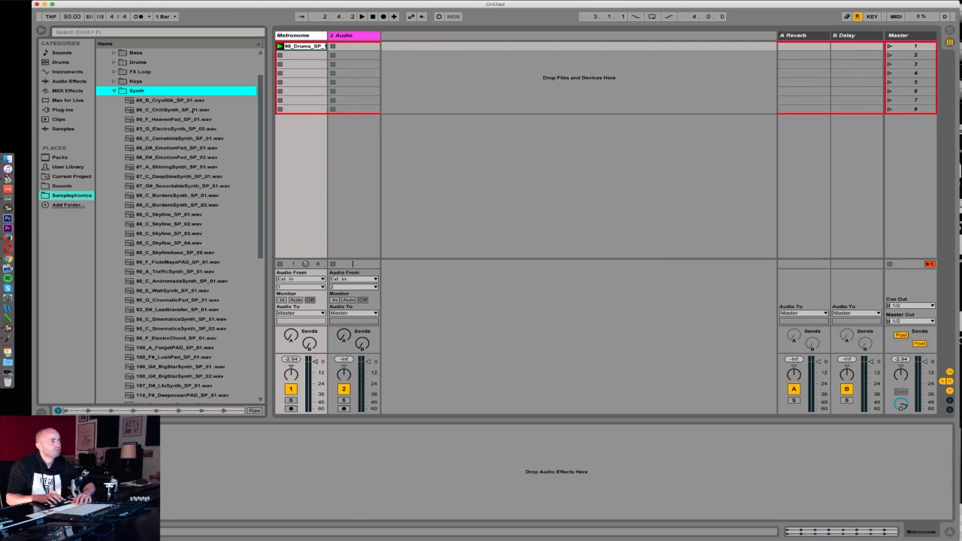
scroll(150, 111, down, 3)
scroll(181, 110, up, 1)
scroll(182, 110, down, 1)
click(113, 63)
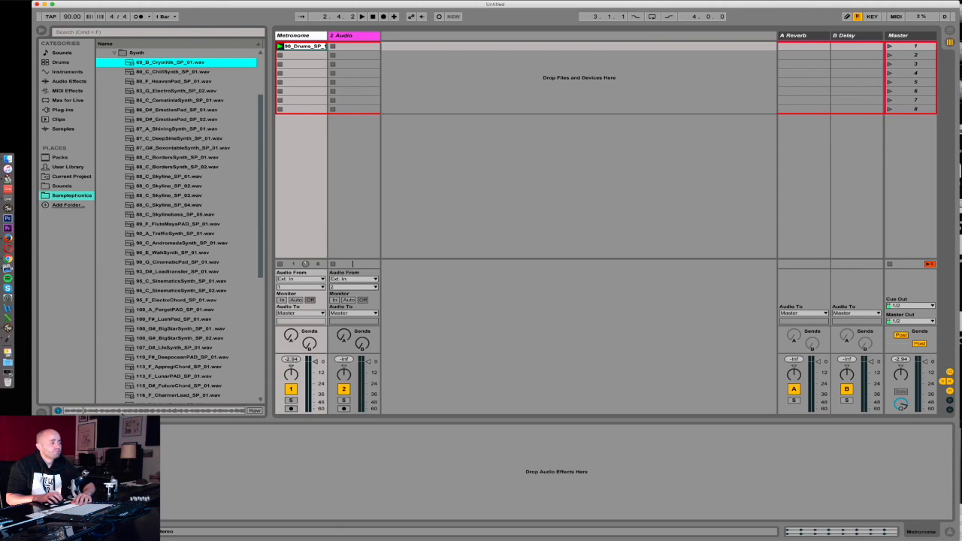
click(136, 54)
drag(135, 61, 223, 406)
drag(305, 149, 351, 46)
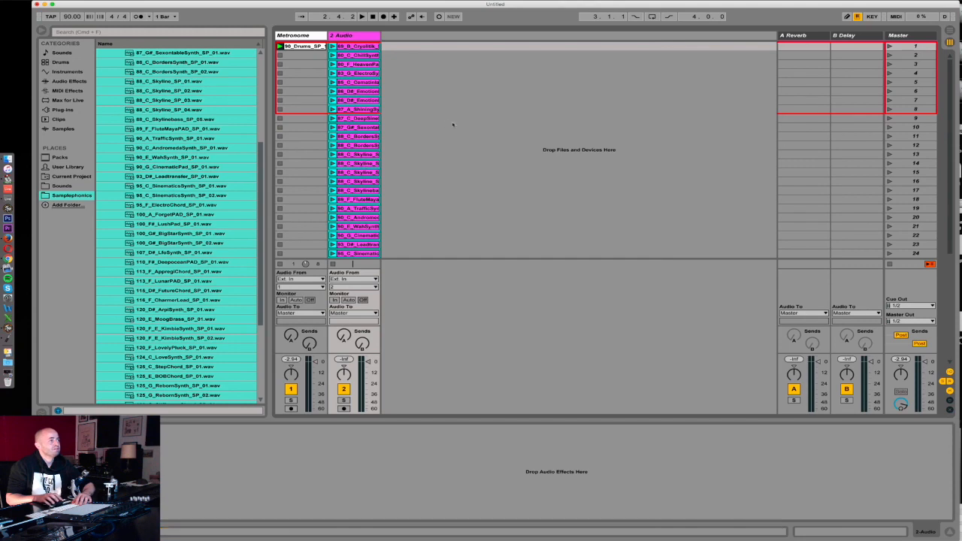
scroll(189, 87, up, 6)
click(115, 129)
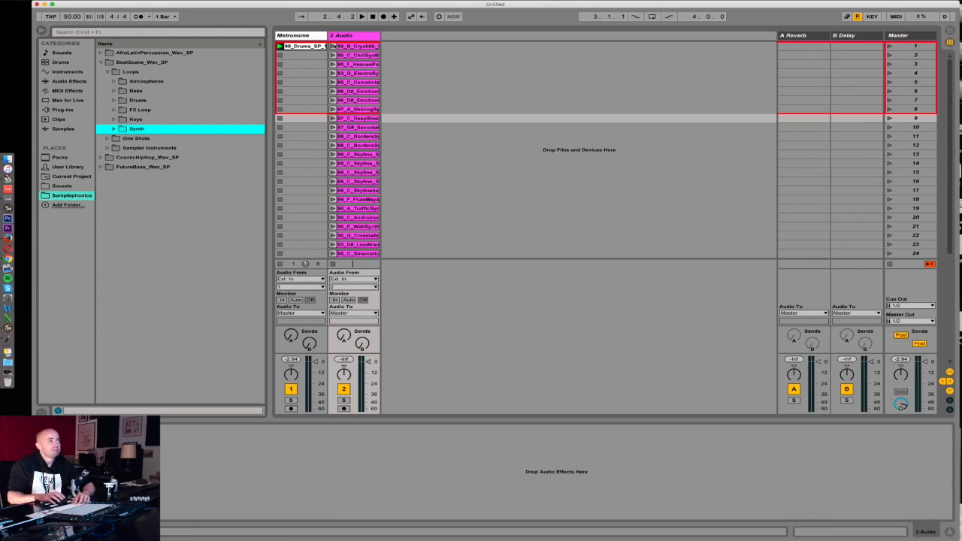
Audition the Cryolitik clip in the first slot of 2 Audio together with the drum loop.
click(332, 46)
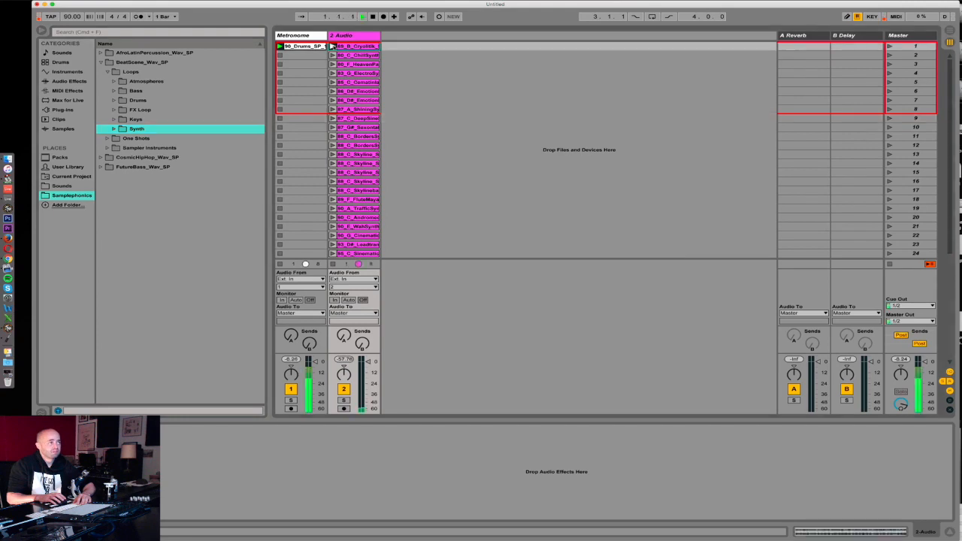
key(space)
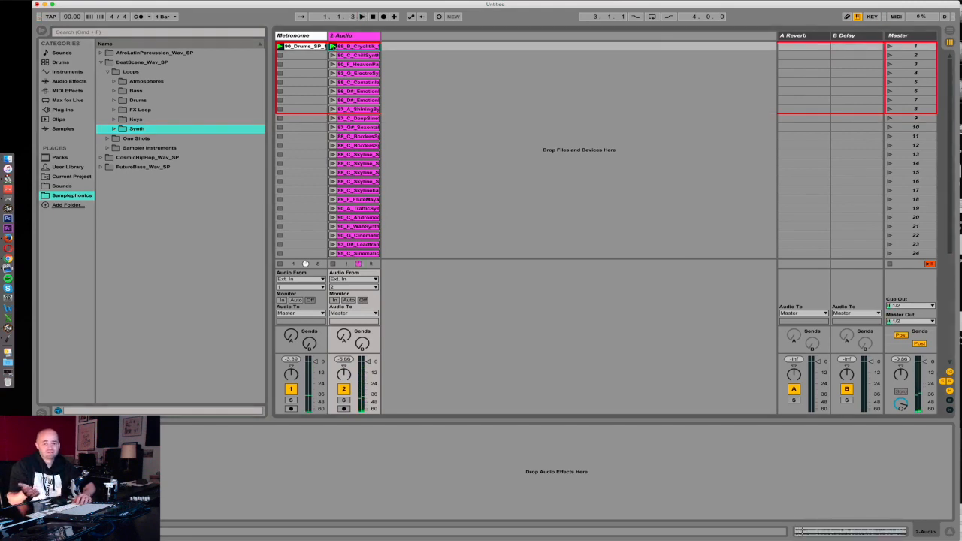
click(332, 46)
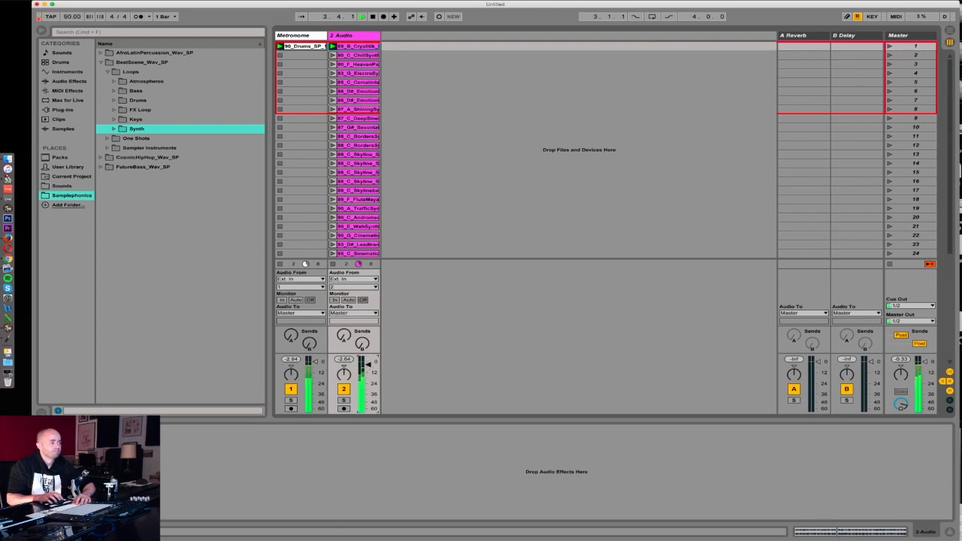
Insert a new audio track named "I like it" and move the Cryolitik clip into its first slot.
right_click(432, 235)
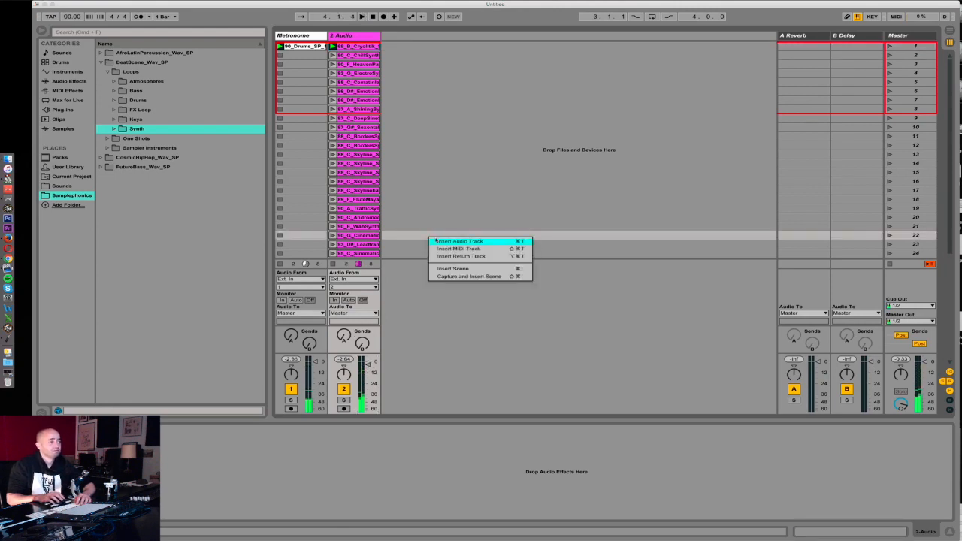
click(457, 242)
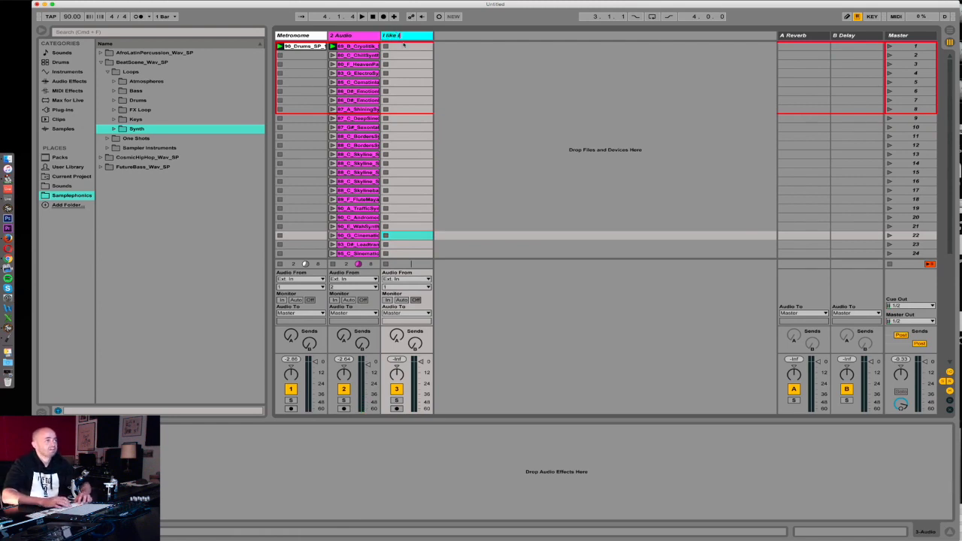
drag(396, 46, 396, 46)
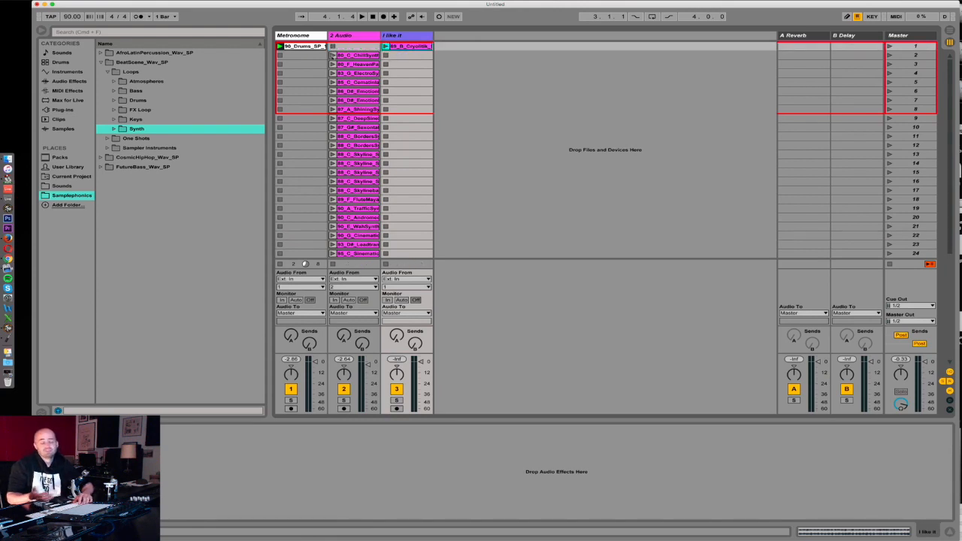
Audition the ChillSynth, HeavenPad and ElectroSynth clips on the 2 Audio track.
click(332, 55)
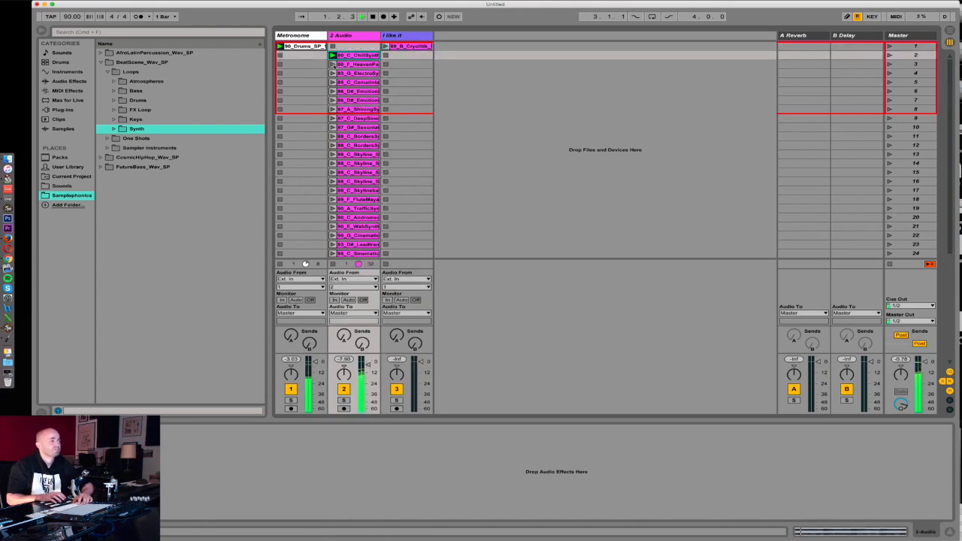
click(332, 64)
click(332, 73)
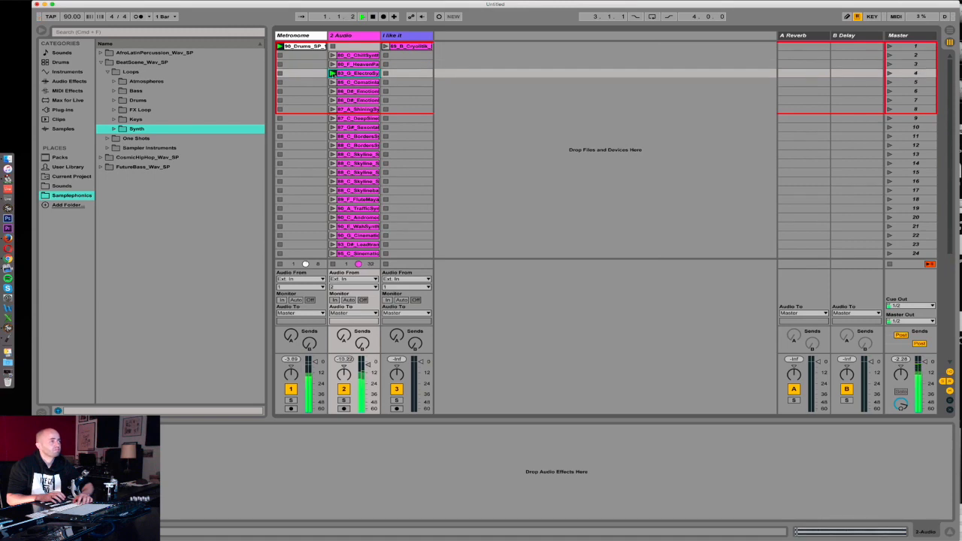
Audition the CematiniaSynth clip with its Clip View open and move it to the same scene on the "I like it" track.
click(332, 82)
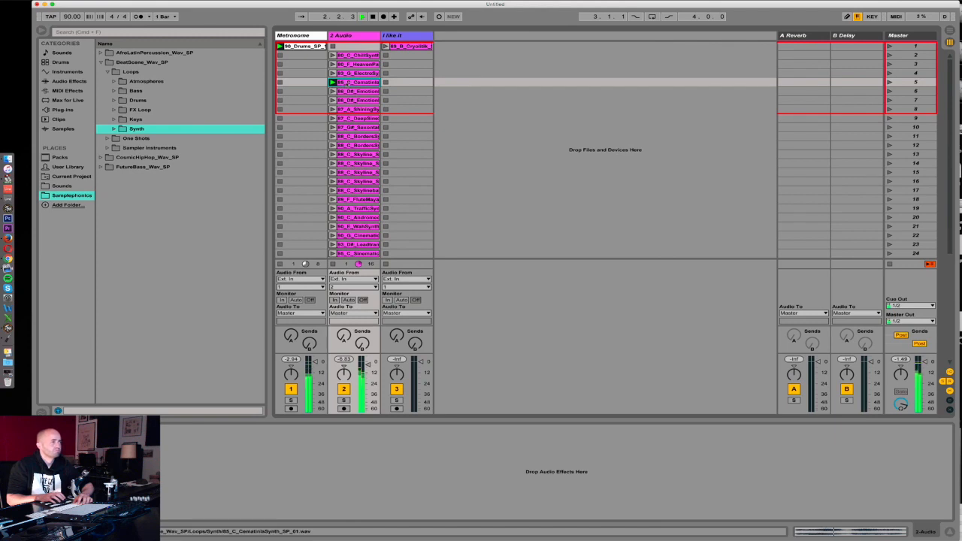
double_click(347, 82)
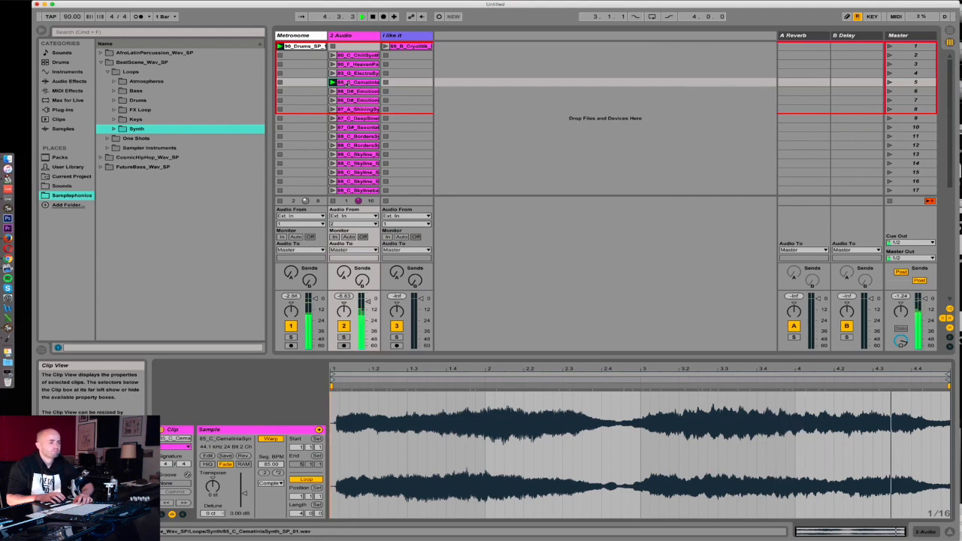
drag(356, 82, 407, 82)
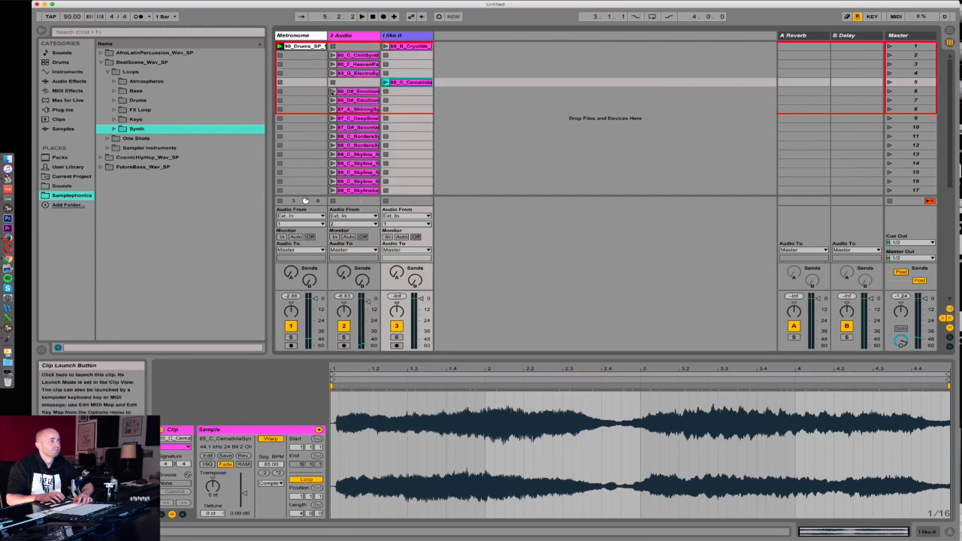
Audition the EmotionPad, ShiningSynth, DeepSineSynth and BordersSynth clips on the 2 Audio track.
click(333, 91)
scroll(338, 93, down, 1)
click(333, 91)
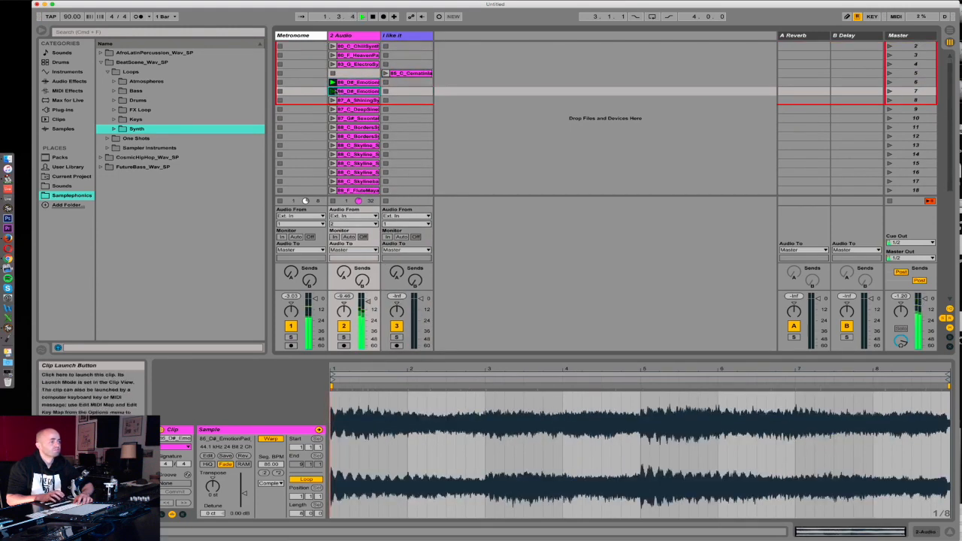
click(333, 100)
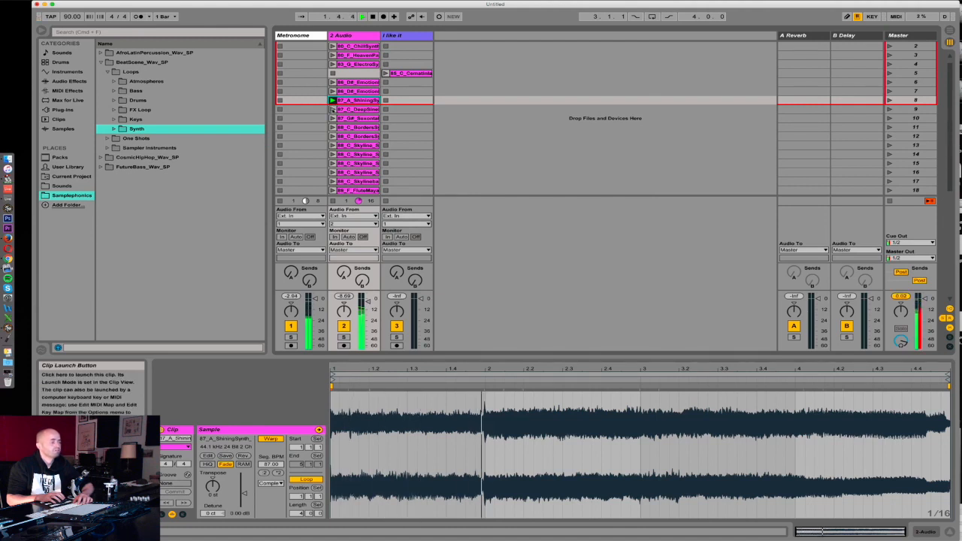
click(332, 109)
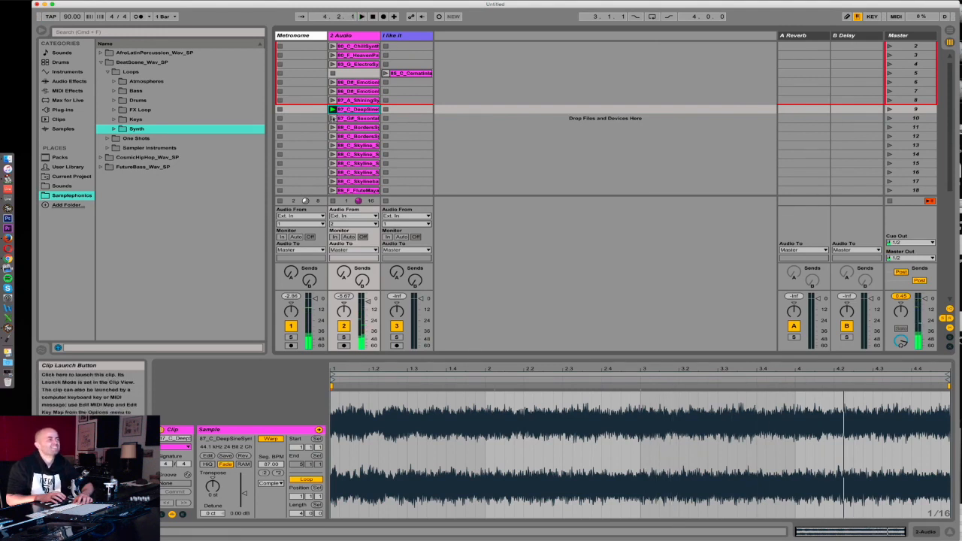
click(332, 127)
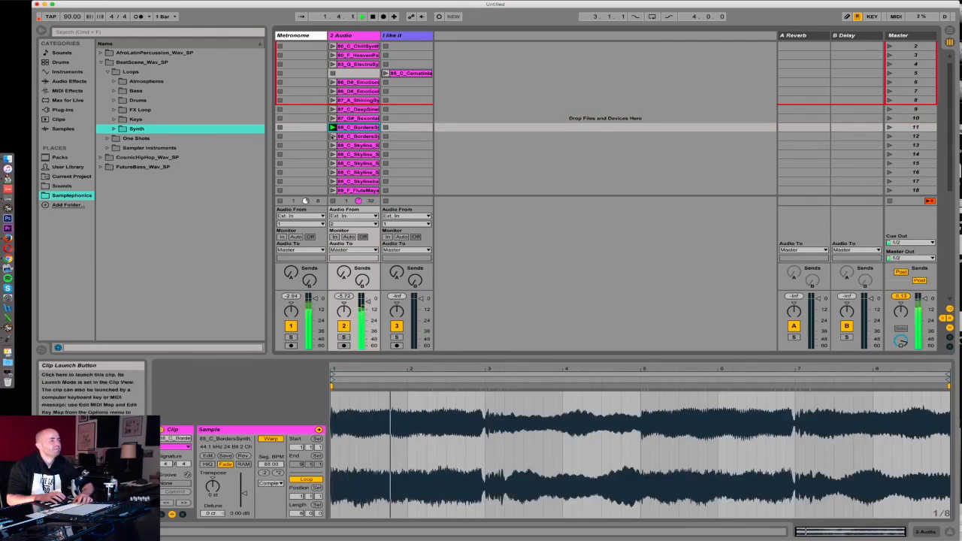
click(332, 137)
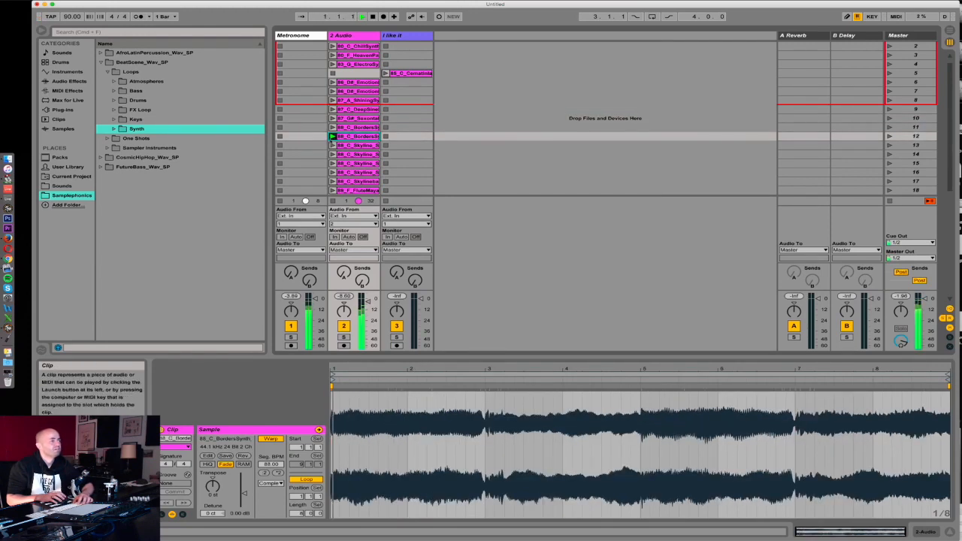
Audition the four Skyline clips and the Skylinebass clip on the 2 Audio track.
click(332, 146)
click(332, 154)
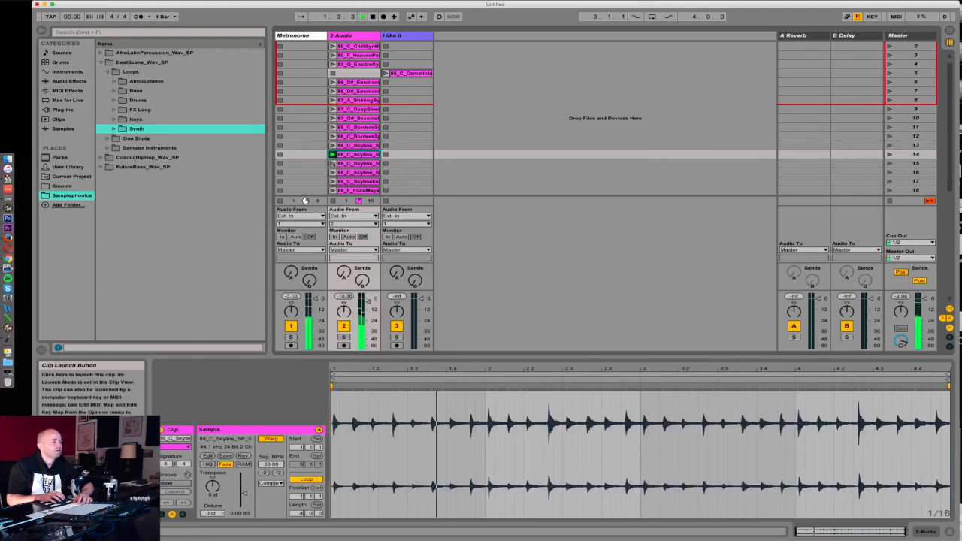
click(332, 163)
click(333, 173)
scroll(333, 173, down, 4)
click(332, 146)
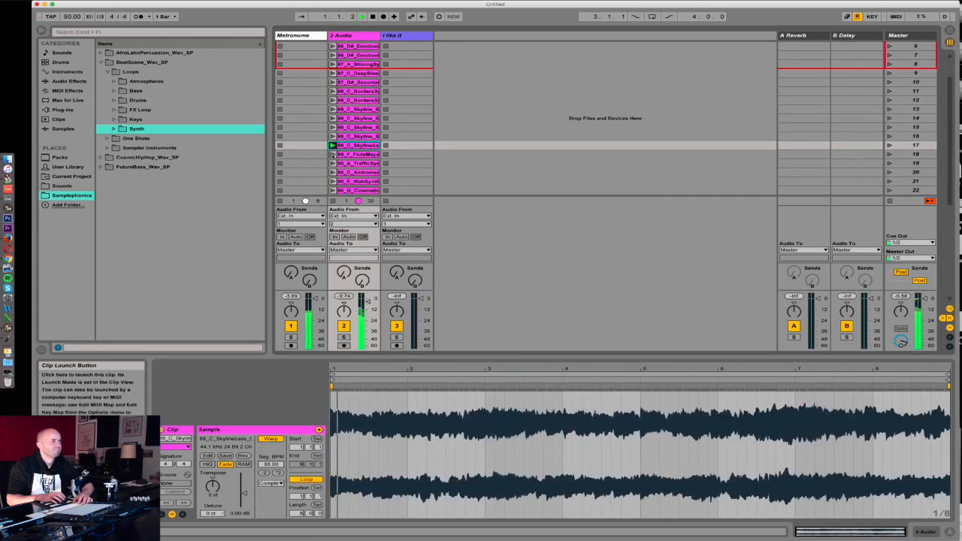
Audition the AndromedaSynth and TrafficSynth clips and move the TrafficSynth clip to the "I like it" track.
scroll(333, 150, down, 6)
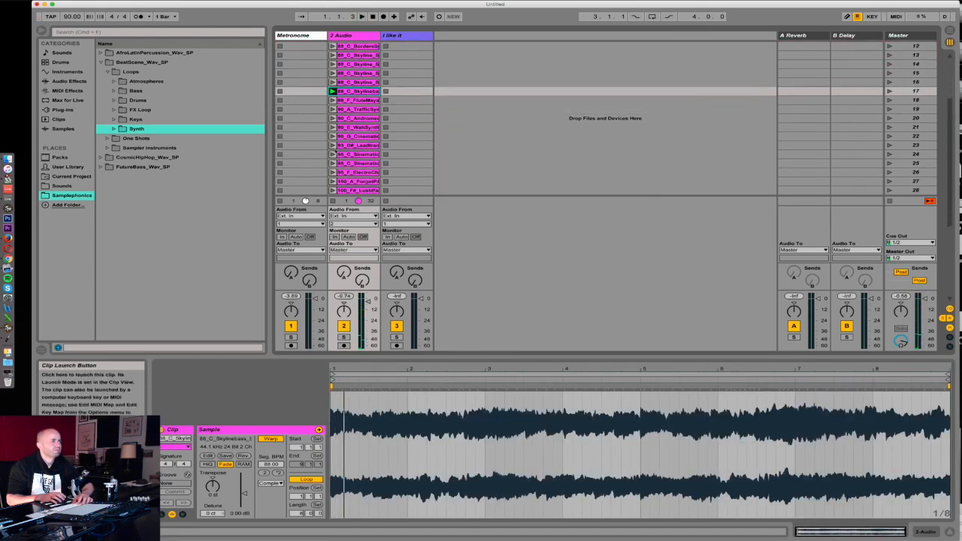
click(332, 117)
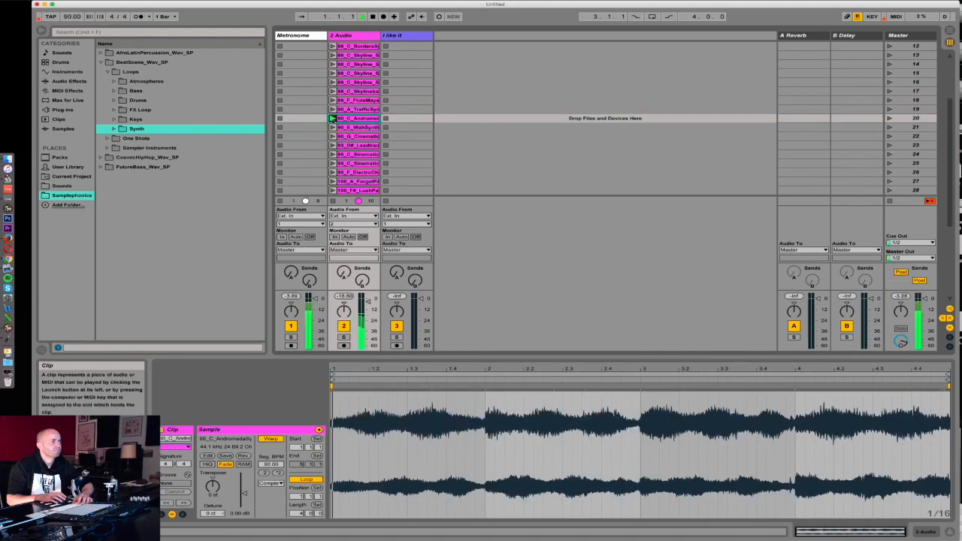
click(332, 109)
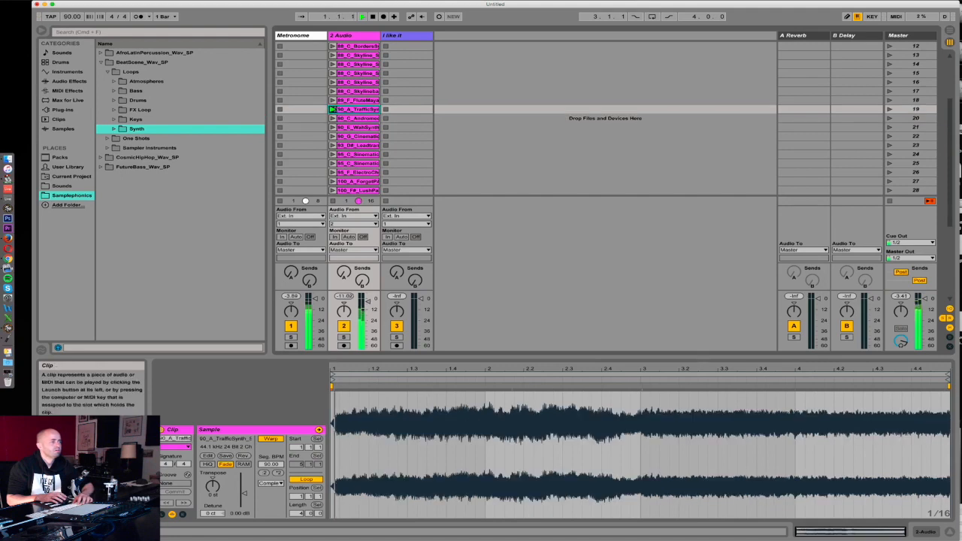
drag(353, 109, 406, 110)
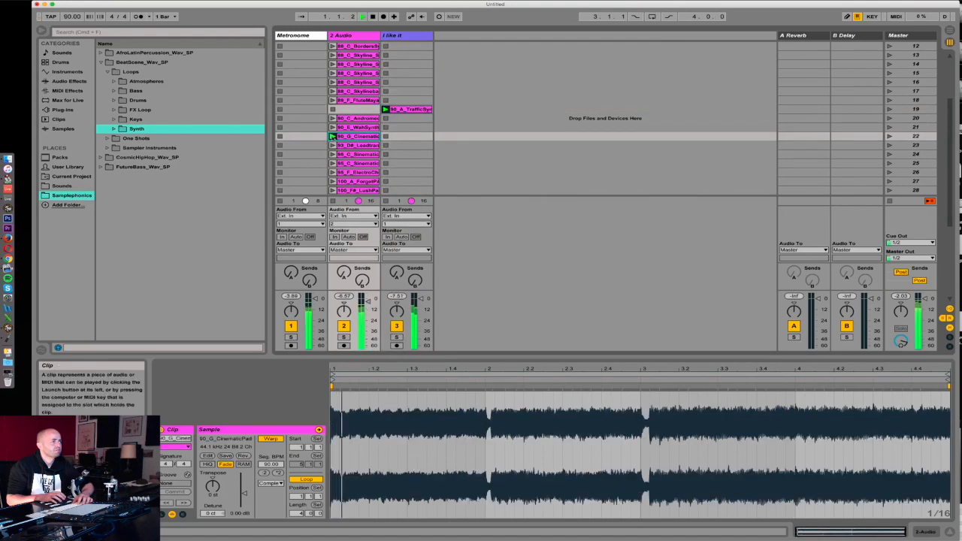
Audition the Leadtransfer and first SinematicsSynth clips, and stop the TrafficSynth clip playing on the "I like it" track.
click(332, 145)
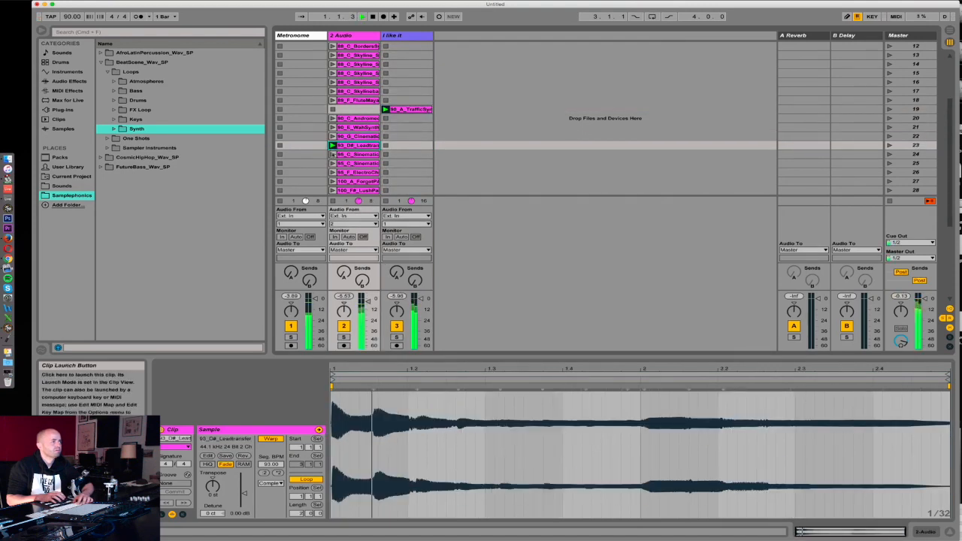
click(333, 154)
key(space)
key(space)
click(385, 118)
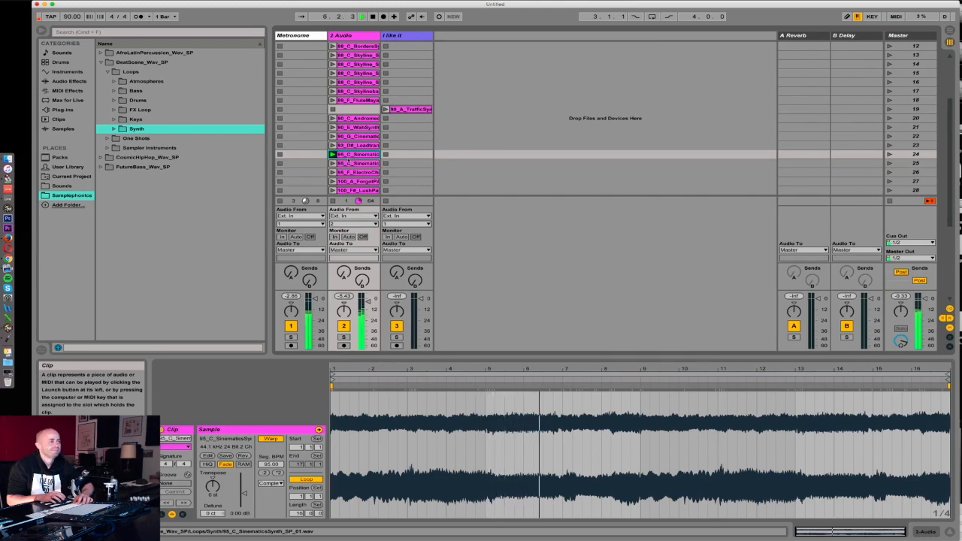
Audition the second SinematicsSynth clip and move both SinematicsSynth clips to the "I like it" track.
click(333, 163)
click(364, 154)
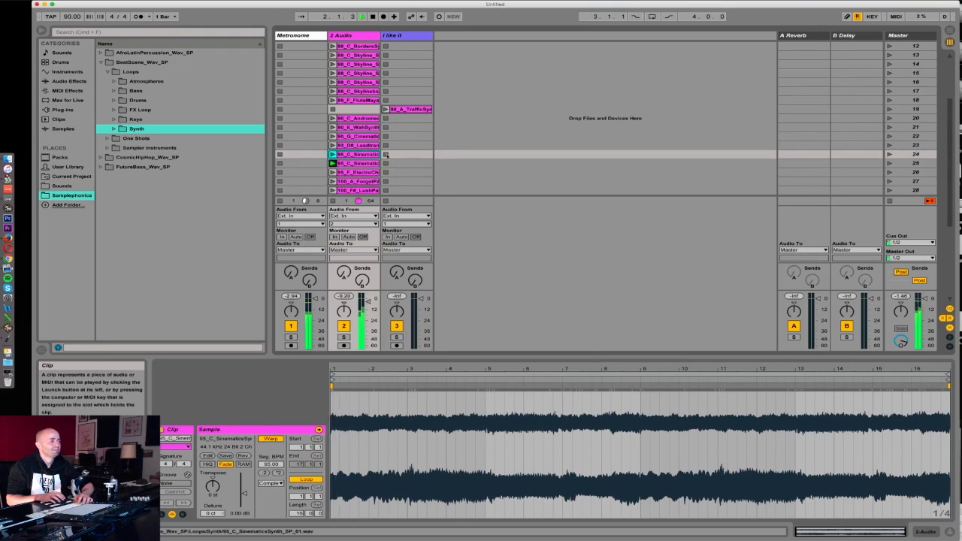
drag(394, 157, 390, 163)
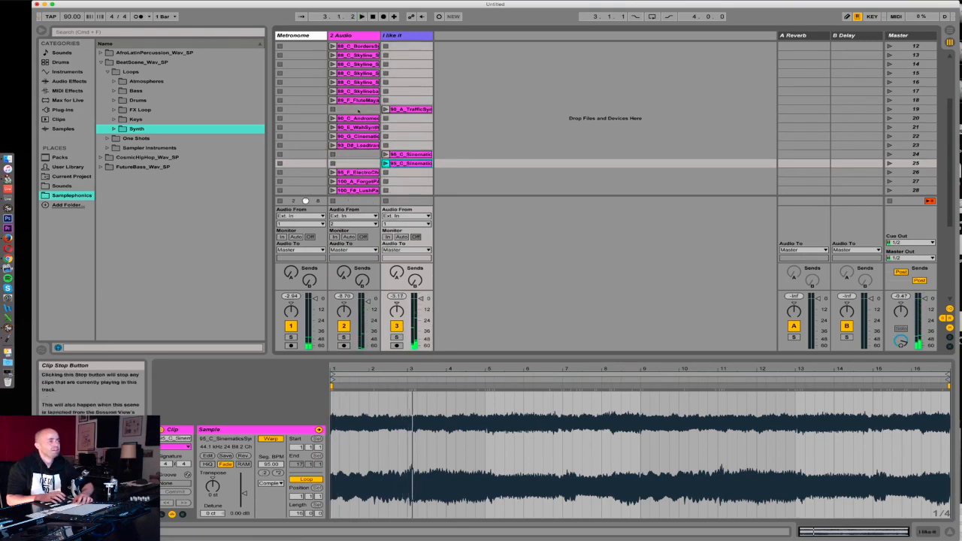
Delete the 2 Audio track with its remaining synth clips.
scroll(350, 99, down, 6)
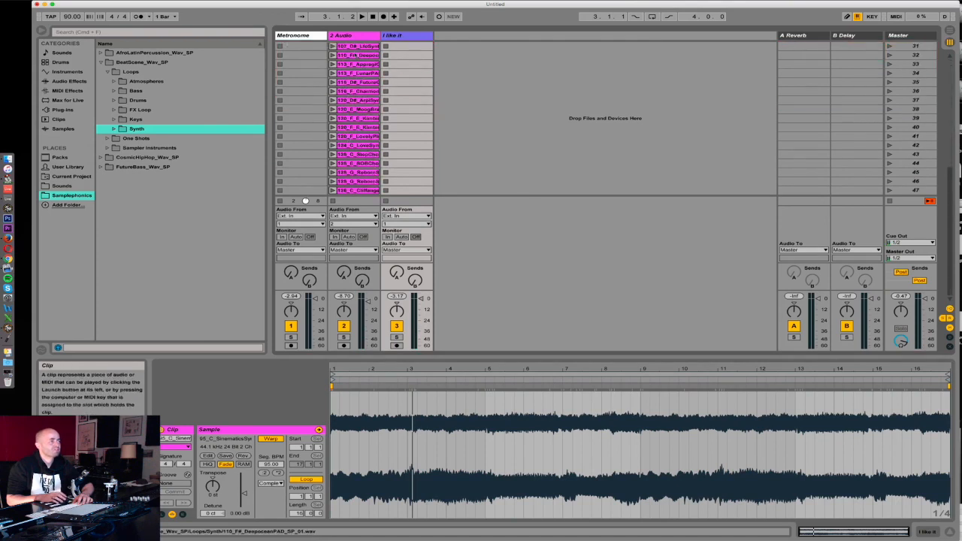
click(352, 35)
key(Delete)
Move the two SinematicsSynth clips on the "I like it" track up to scenes 20 and 21.
scroll(350, 75, up, 5)
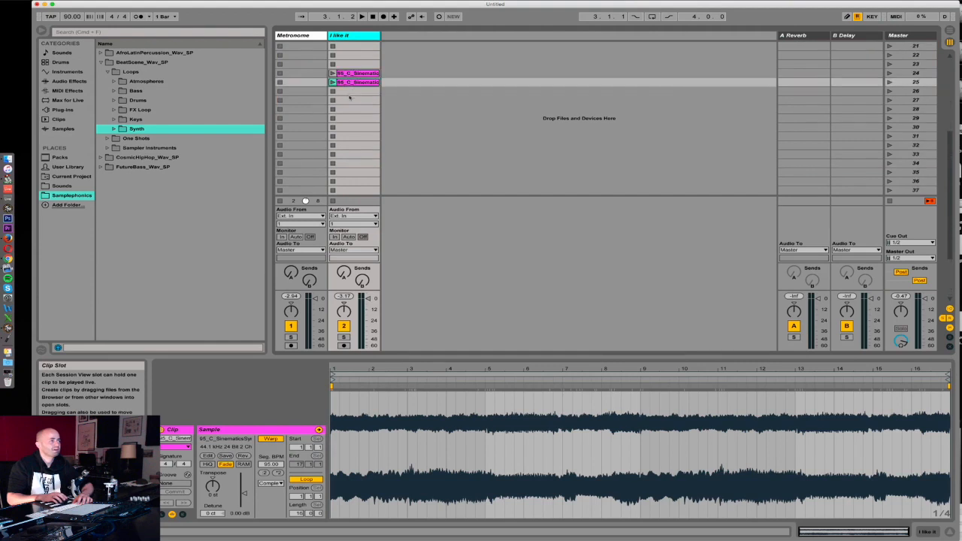
shift+click(359, 81)
drag(357, 72, 358, 46)
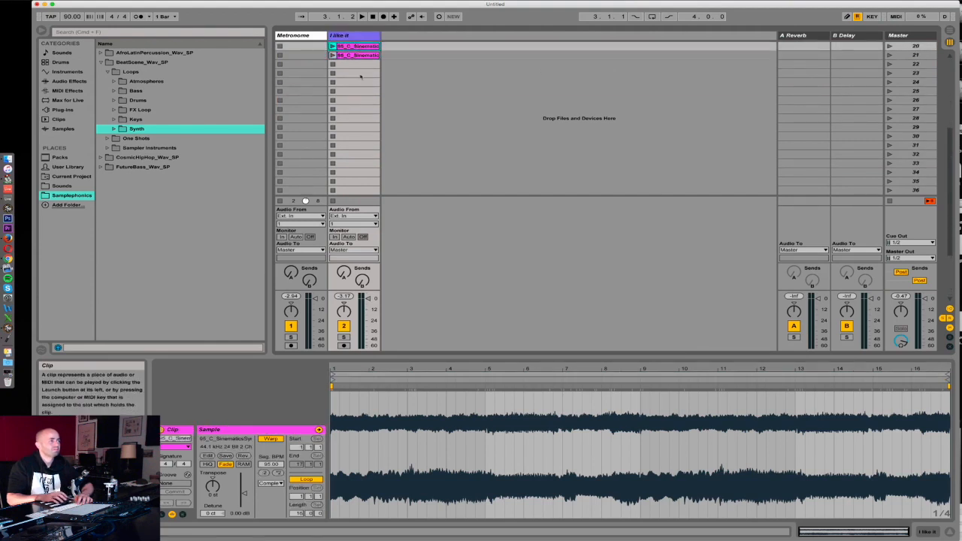
Cut the TrafficSynth clip and both SinematicsSynth clips and paste them on the "I like it" track starting at scene 2.
scroll(361, 83, up, 9)
scroll(359, 112, down, 4)
click(356, 136)
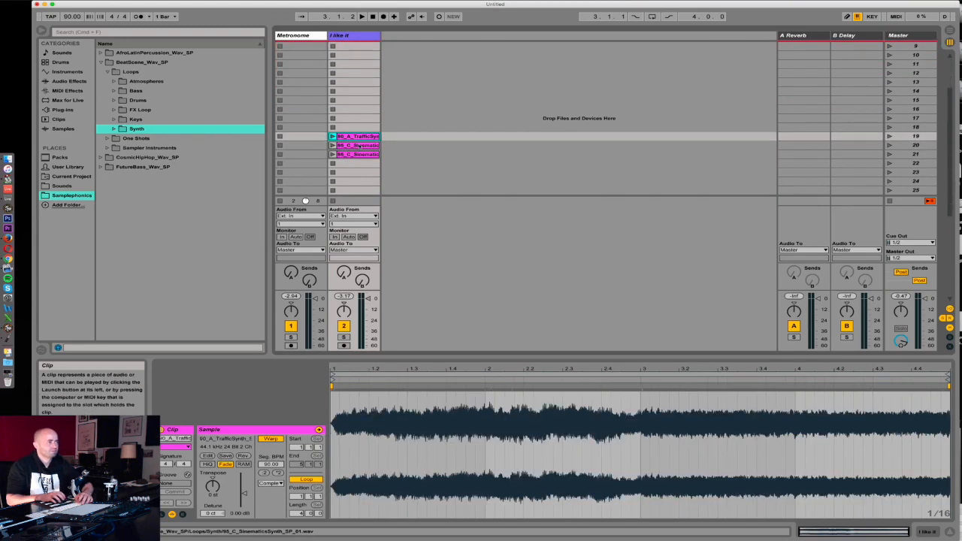
shift+click(358, 145)
key(super+x)
scroll(358, 141, up, 6)
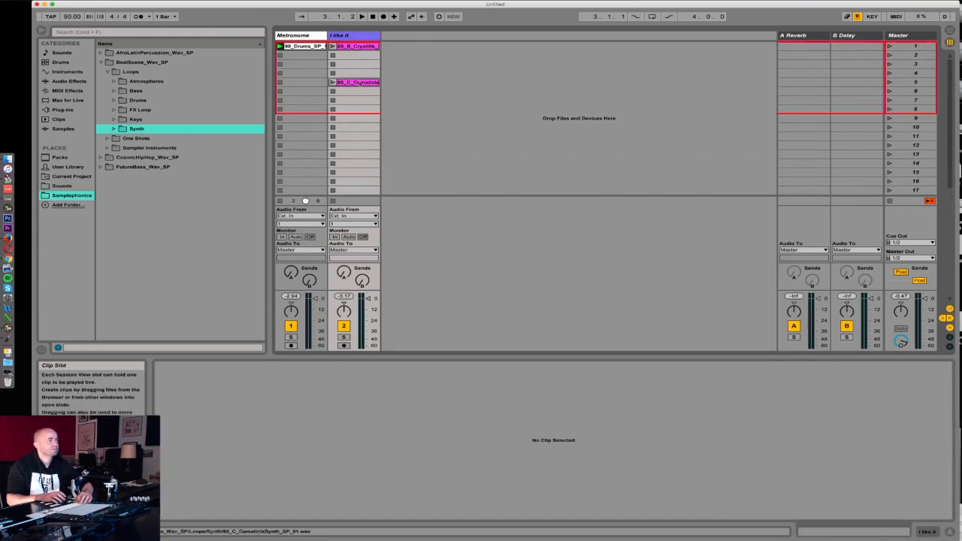
click(347, 56)
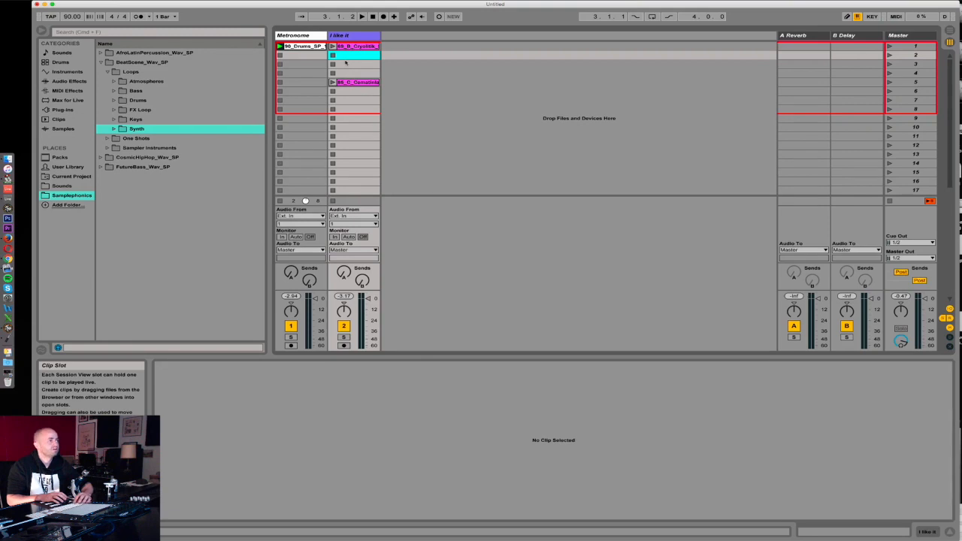
key(super+v)
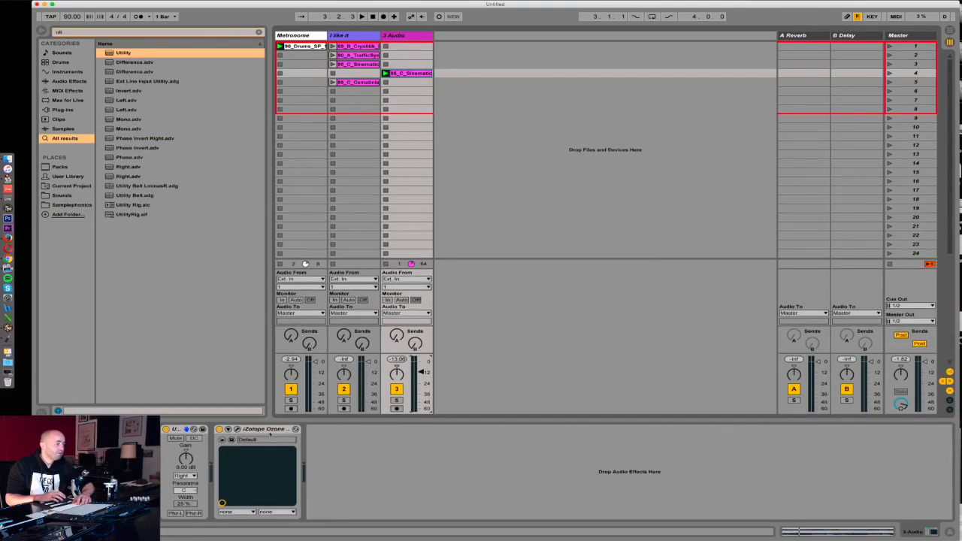
Remove the iZotope Ozone and Utility effects from the 3 Audio track and move its SinematicsSynth clip to scene 1.
click(269, 434)
key(BackSpace)
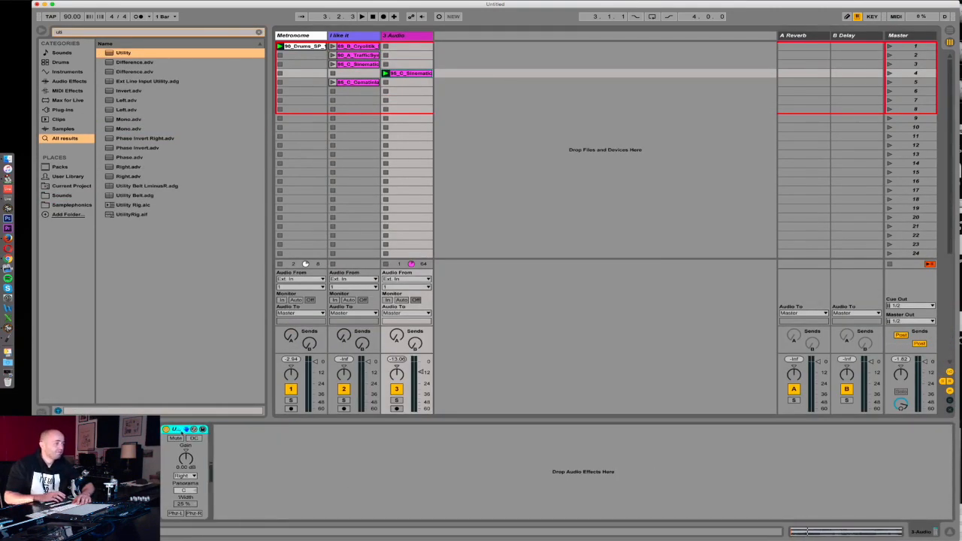
key(BackSpace)
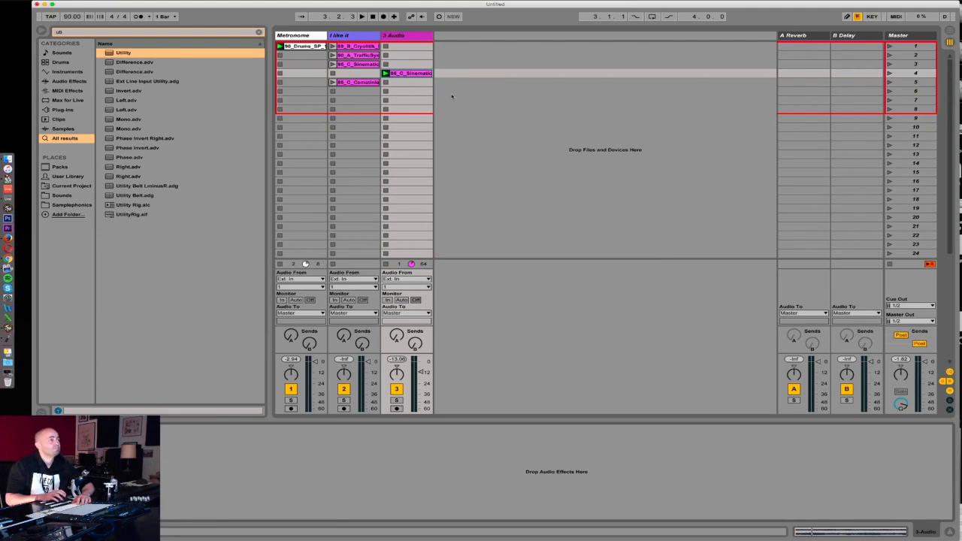
drag(409, 73, 420, 49)
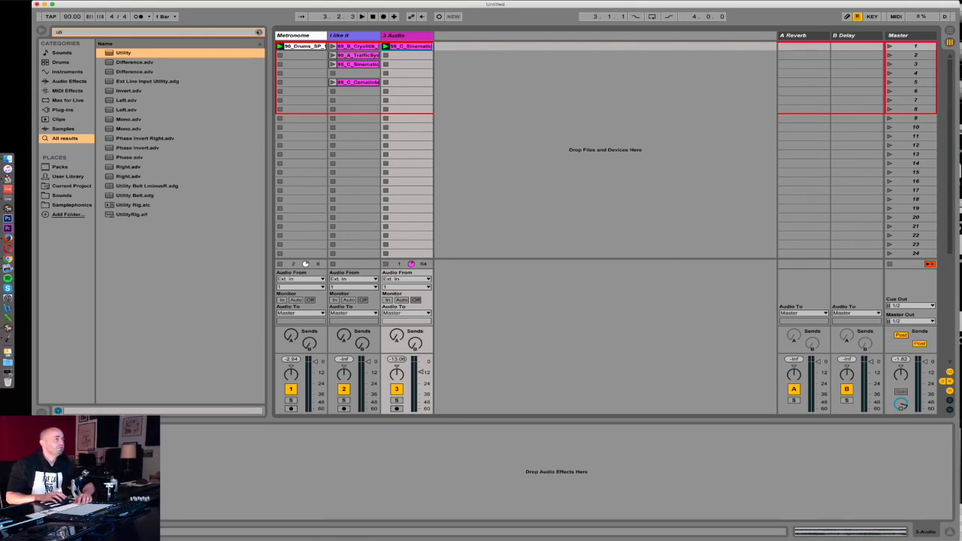
Search the browser for "melodyne", load Melodyne on the 3 Audio track and reposition its window.
click(258, 32)
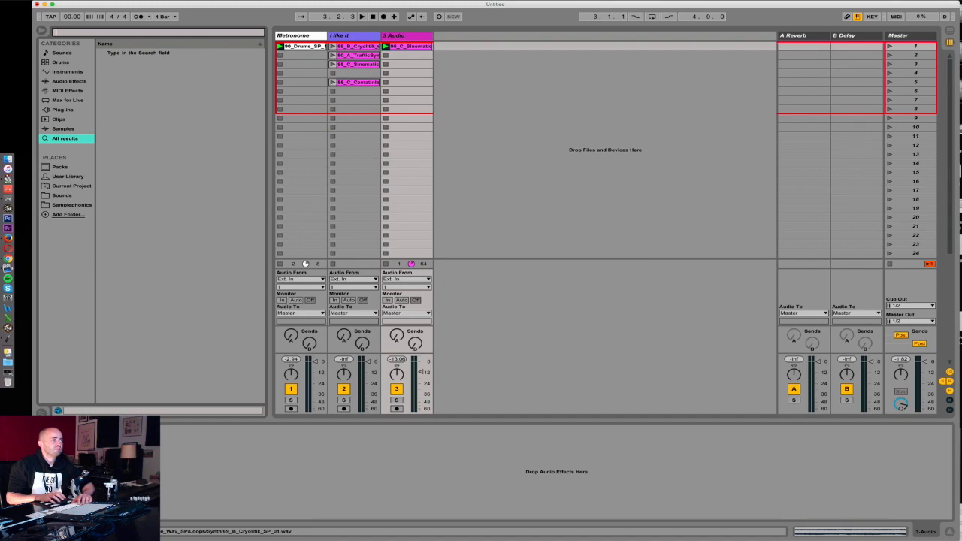
click(392, 37)
click(108, 33)
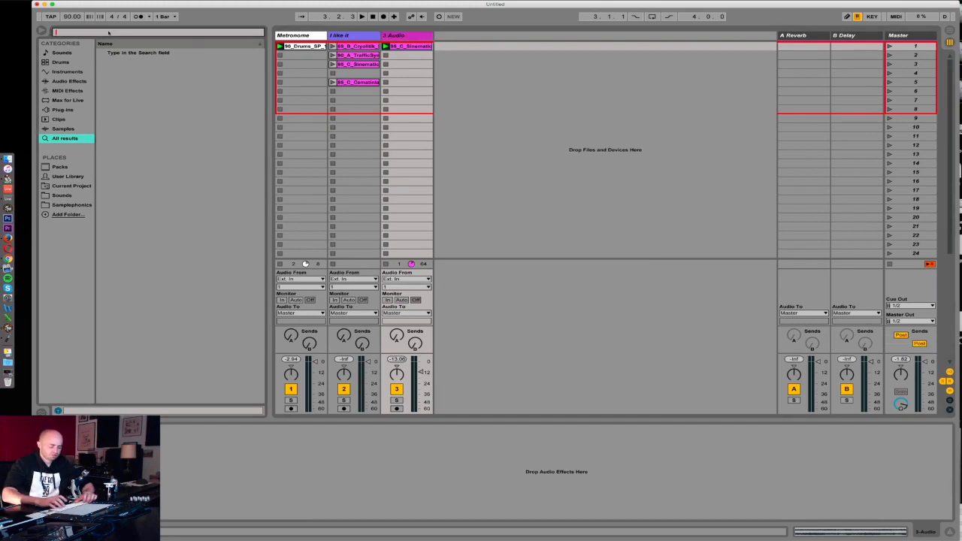
text(melodyne)
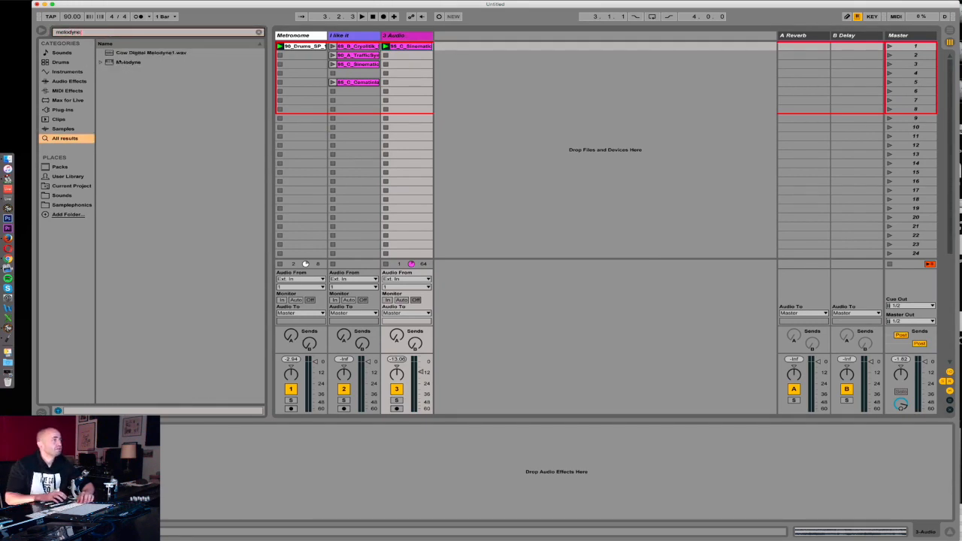
click(234, 64)
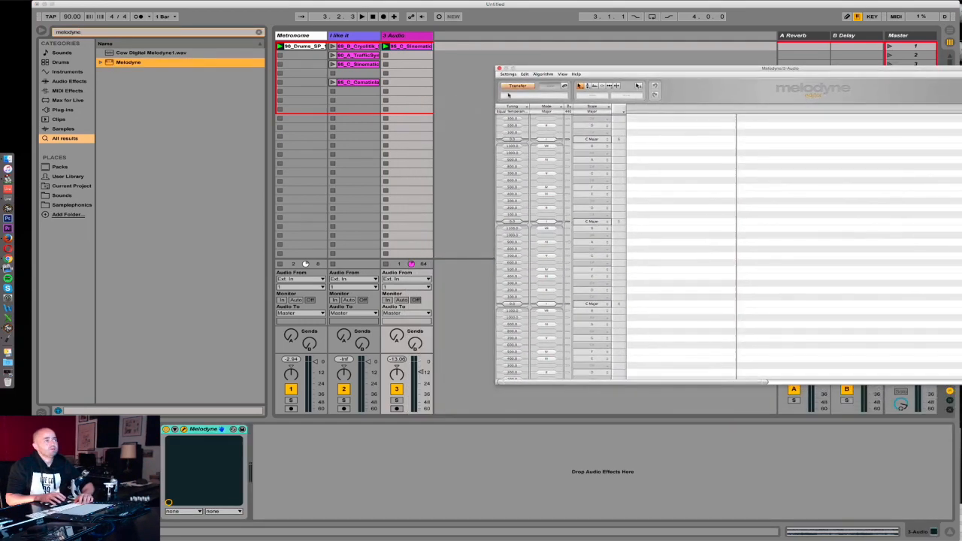
drag(635, 70, 454, 92)
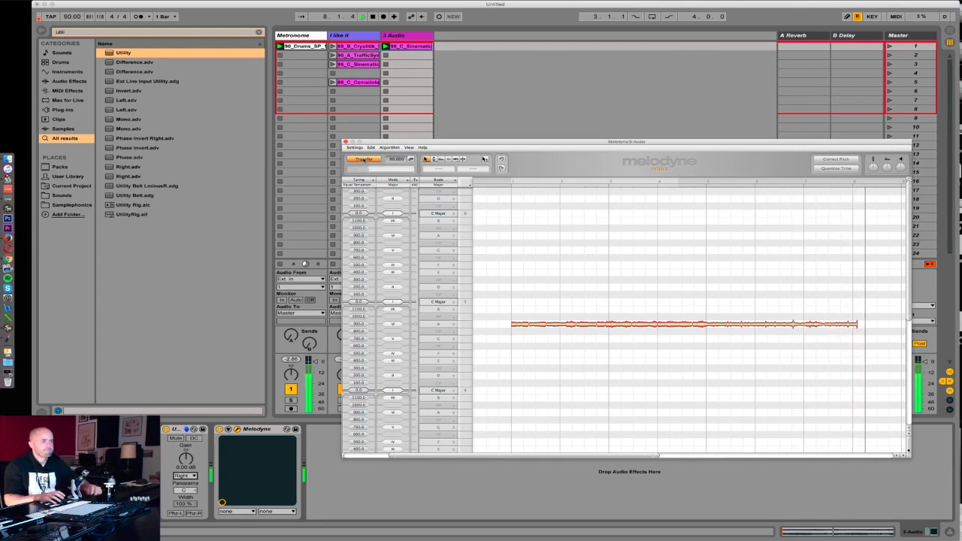
Stop playback to end the audio transfer into Melodyne and reposition the Melodyne window.
key(space)
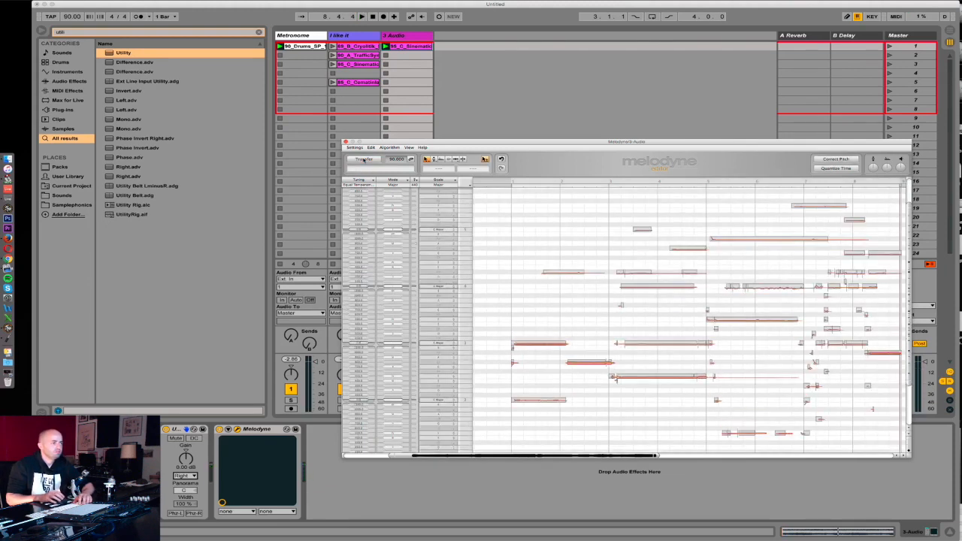
drag(699, 142, 604, 105)
click(741, 123)
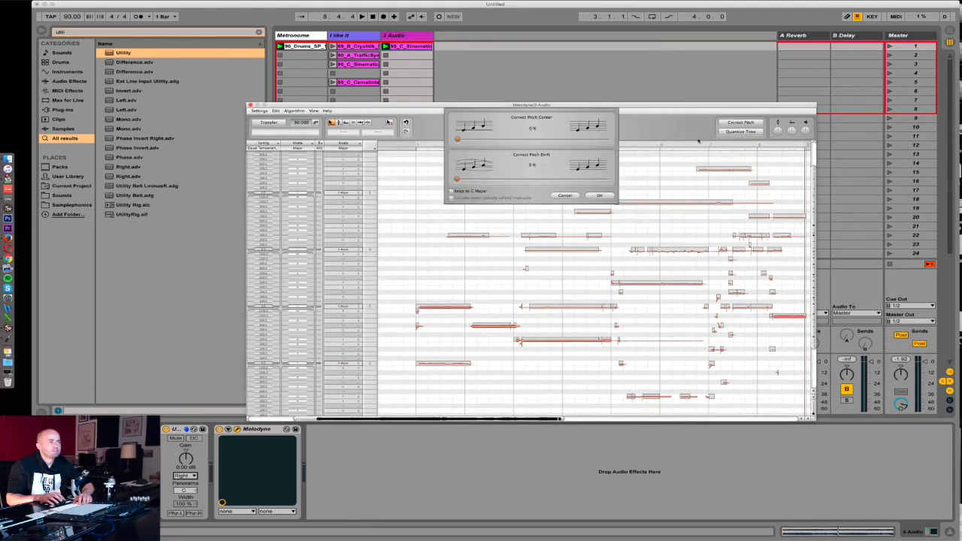
click(451, 192)
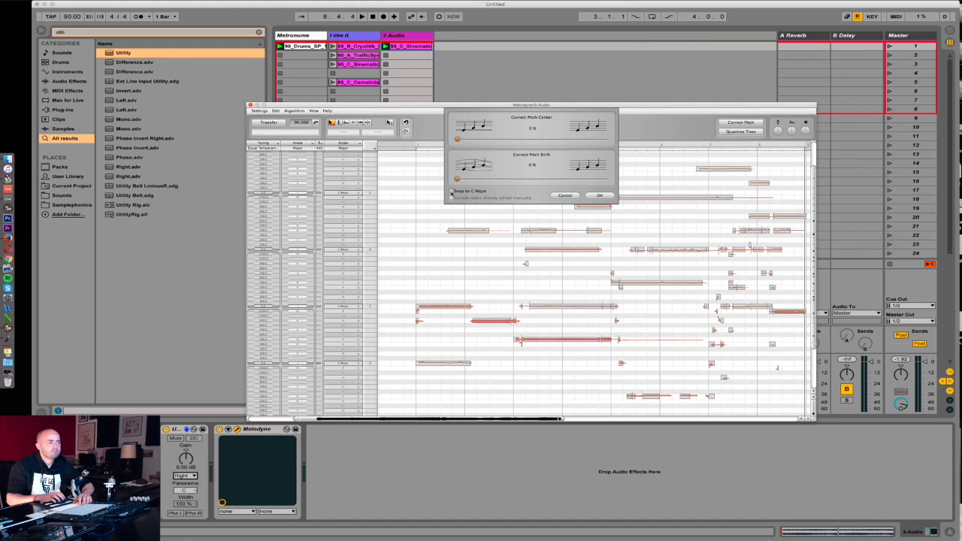
click(451, 193)
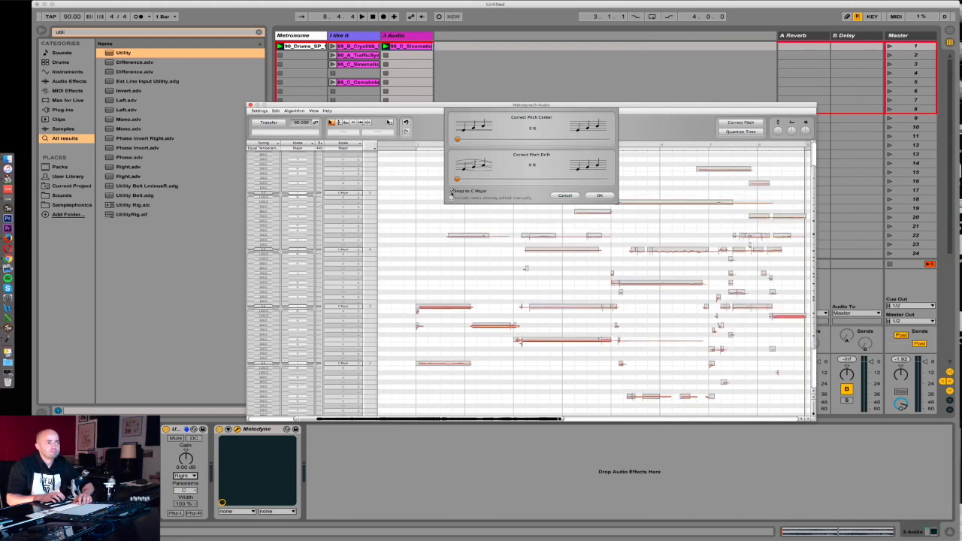
click(451, 192)
click(451, 192)
click(452, 192)
click(564, 196)
Change the Melodyne scale to C Minor and apply pitch correction with Snap to C Minor enabled, closing the plug-in window.
right_click(350, 307)
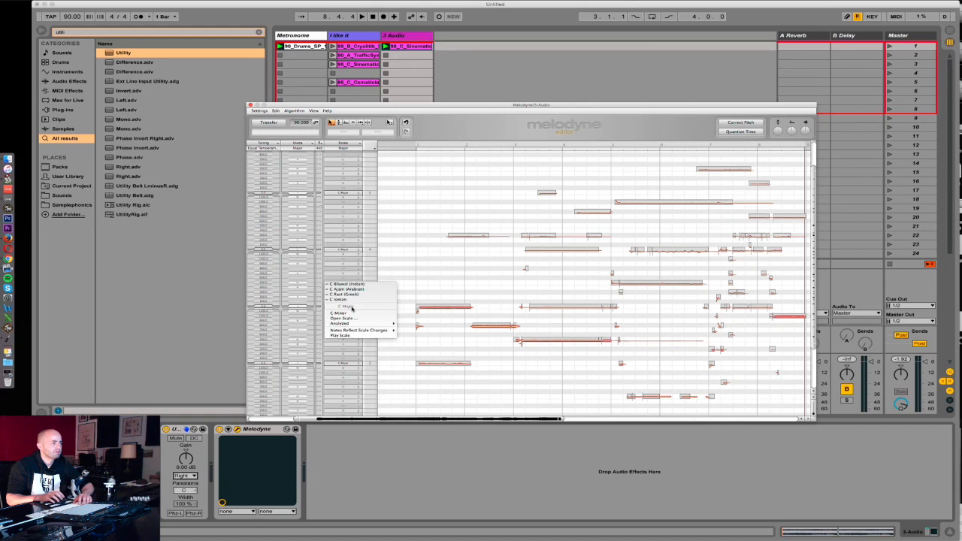
click(350, 313)
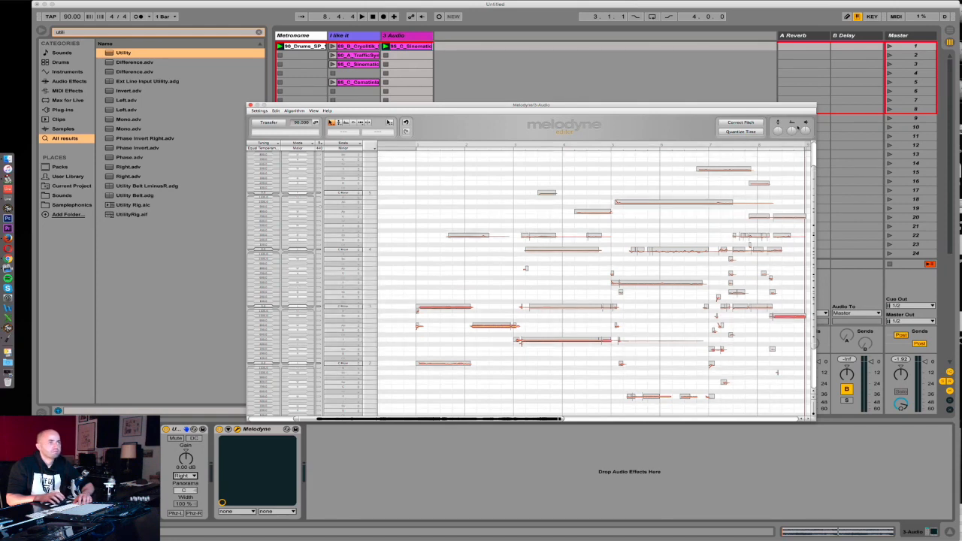
click(749, 123)
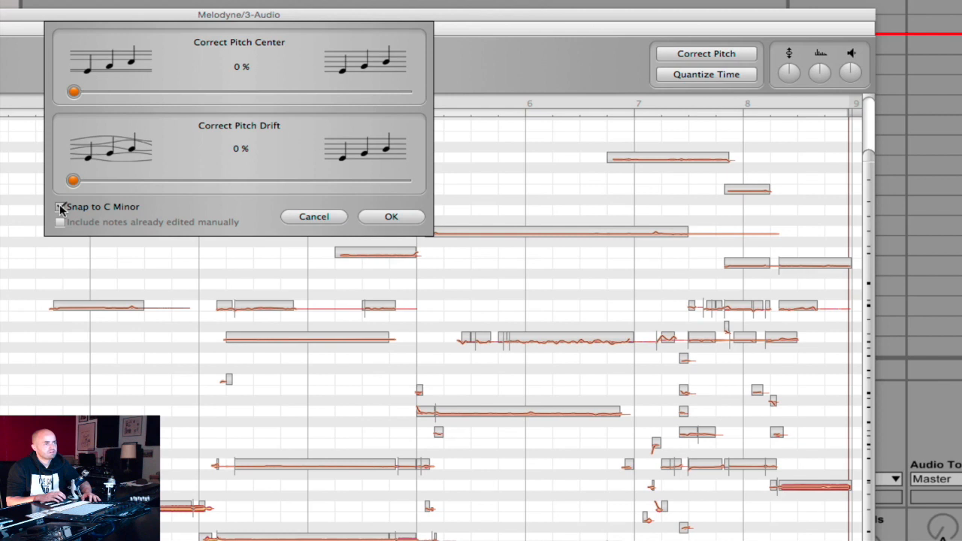
click(60, 207)
click(60, 207)
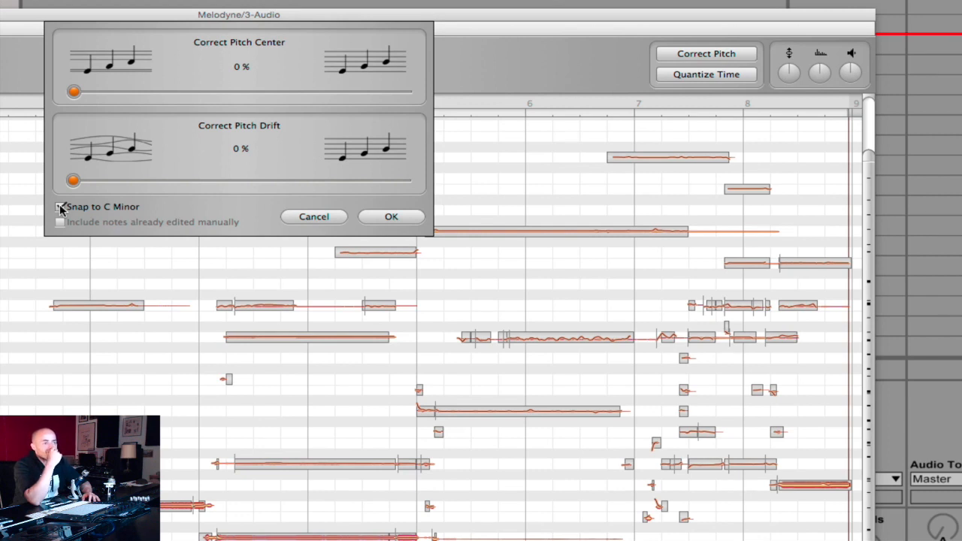
click(61, 207)
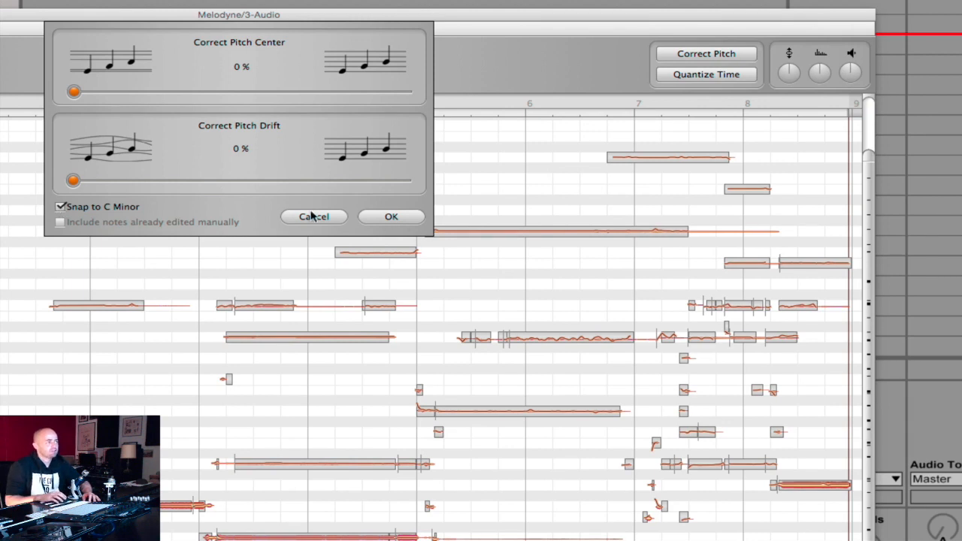
click(388, 215)
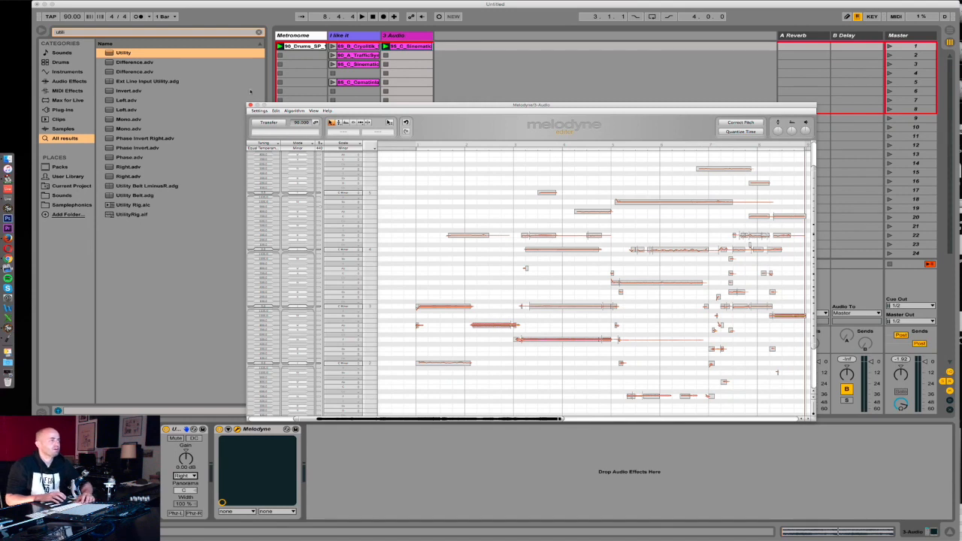
click(250, 105)
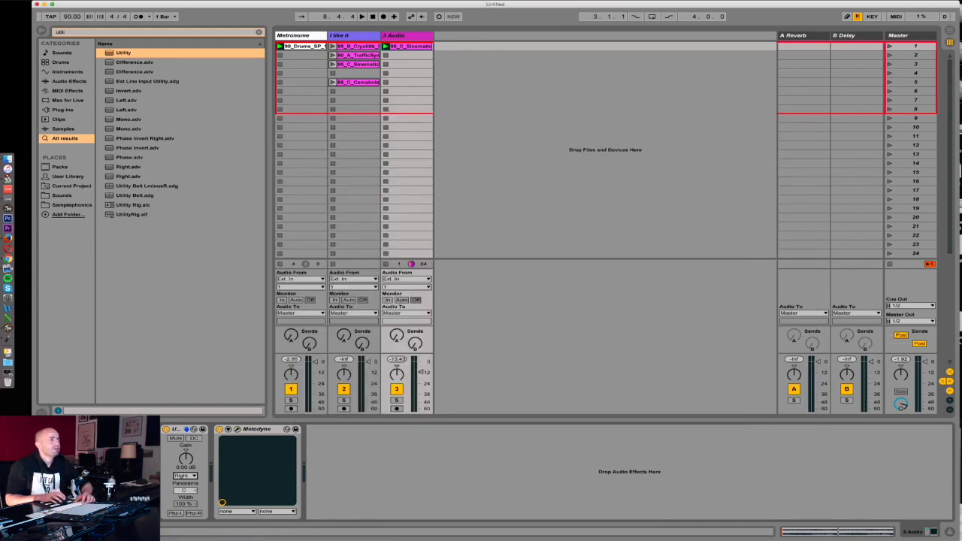
Freeze and flatten the 3 Audio track.
right_click(401, 36)
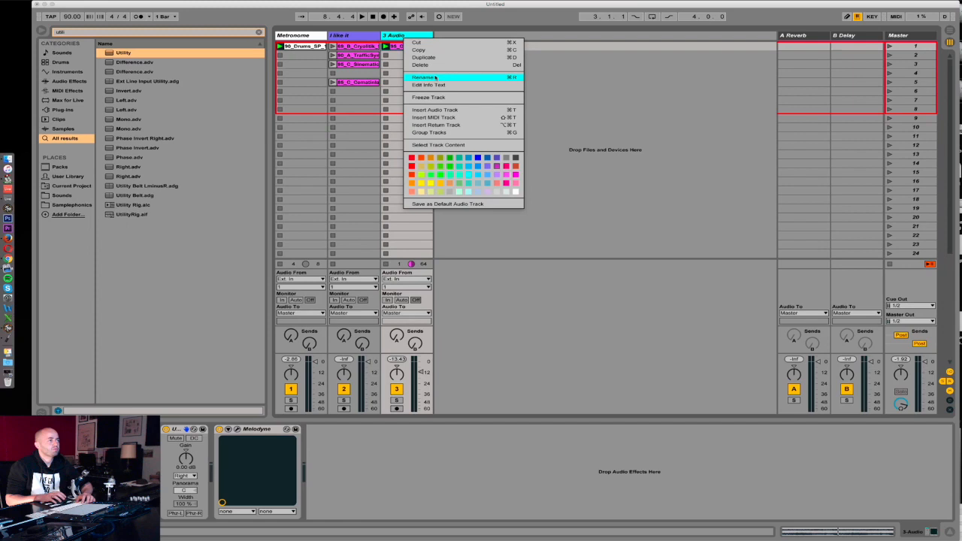
click(424, 100)
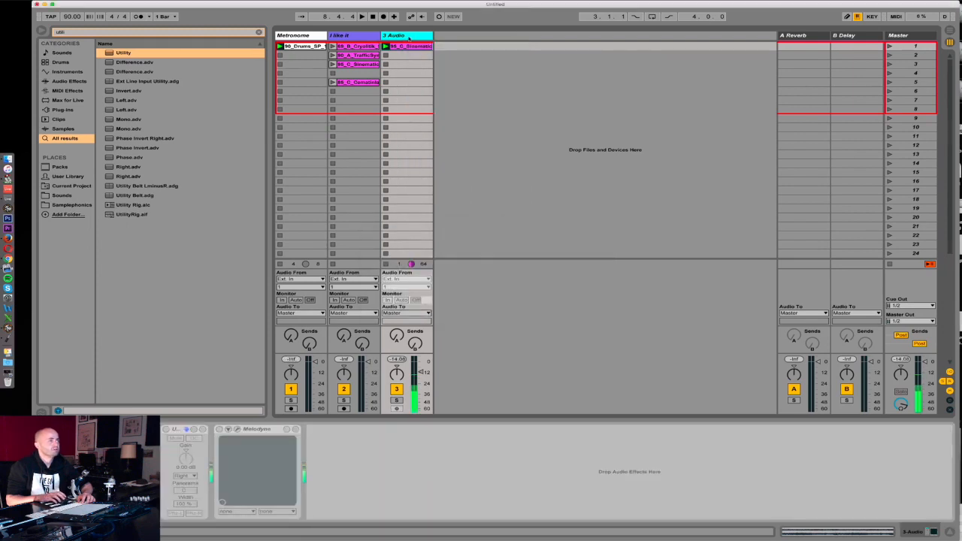
right_click(410, 36)
click(426, 104)
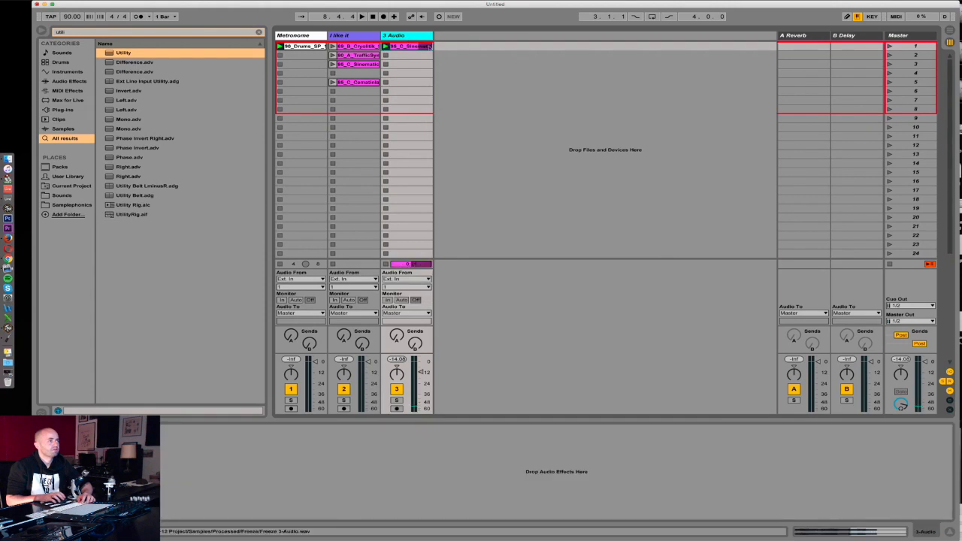
Search for "rap piano", load Rap Piano Riffing.adg on a new track, and launch the flattened clip on the 3 Audio track.
click(118, 33)
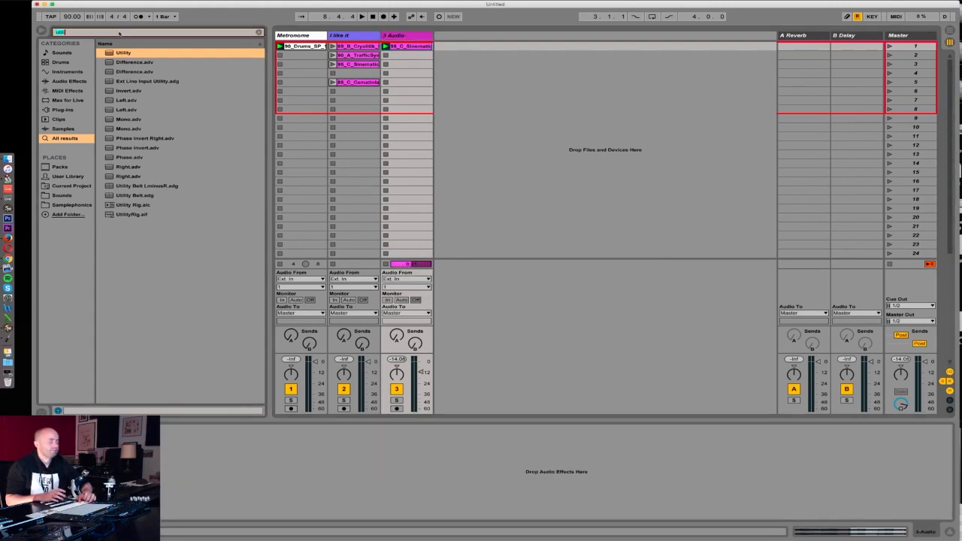
text(ra pi)
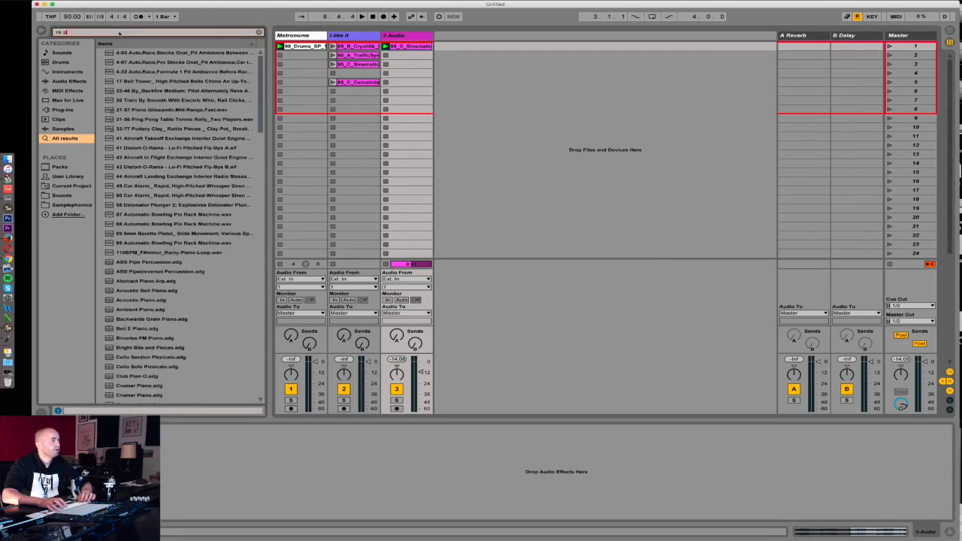
key(BackSpace)
key(BackSpace)
key(BackSpace)
text(p piano)
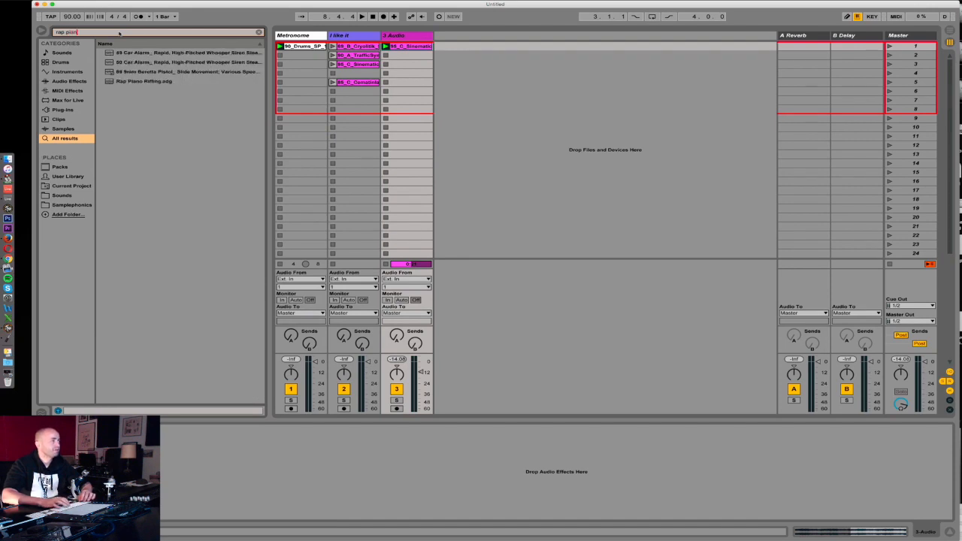
key(Down)
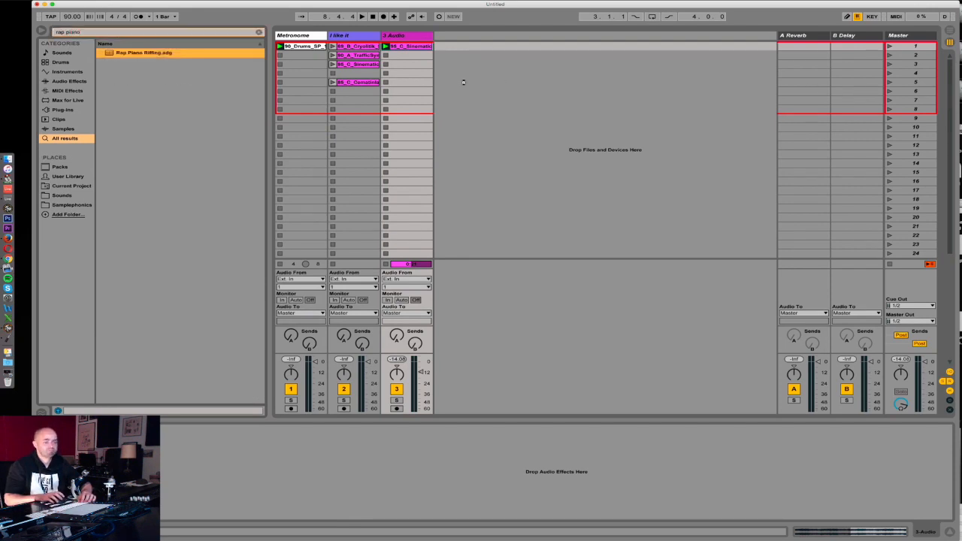
key(Return)
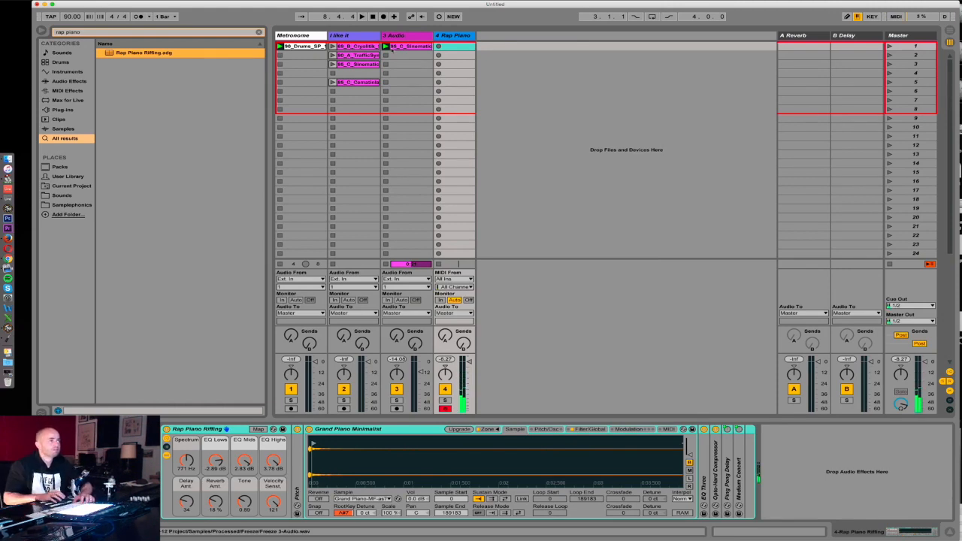
click(386, 46)
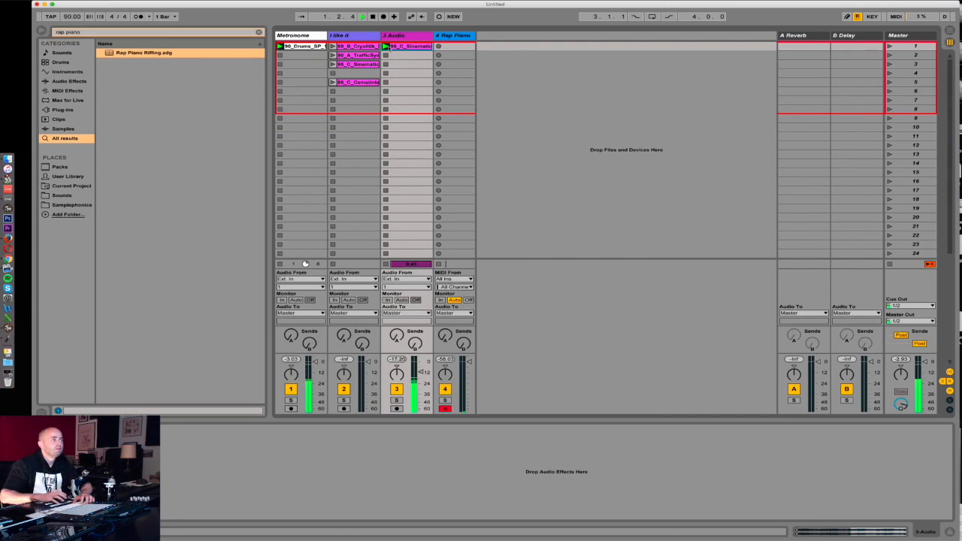
Group the I like it and 3 Audio tracks and rename the group as Harmonics.
click(461, 35)
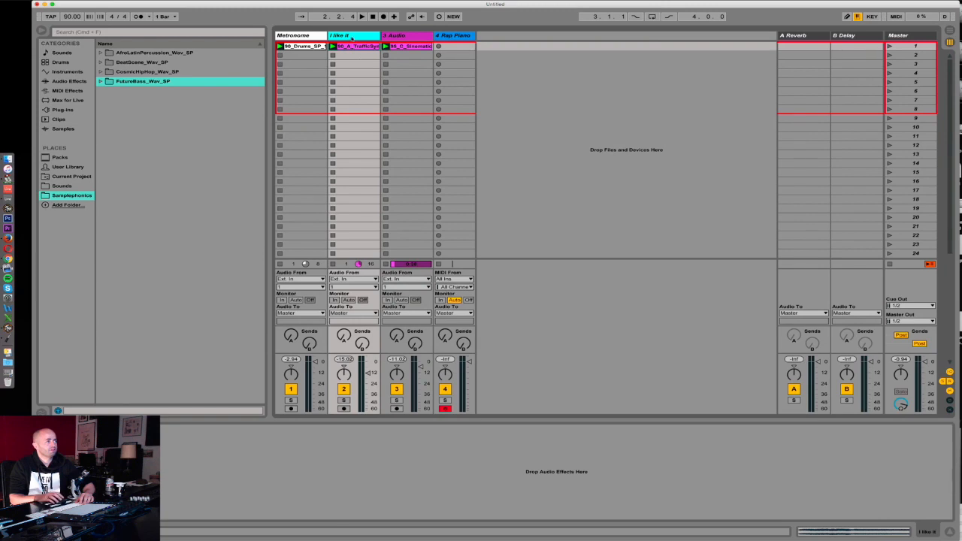
shift+click(389, 37)
key(super+g)
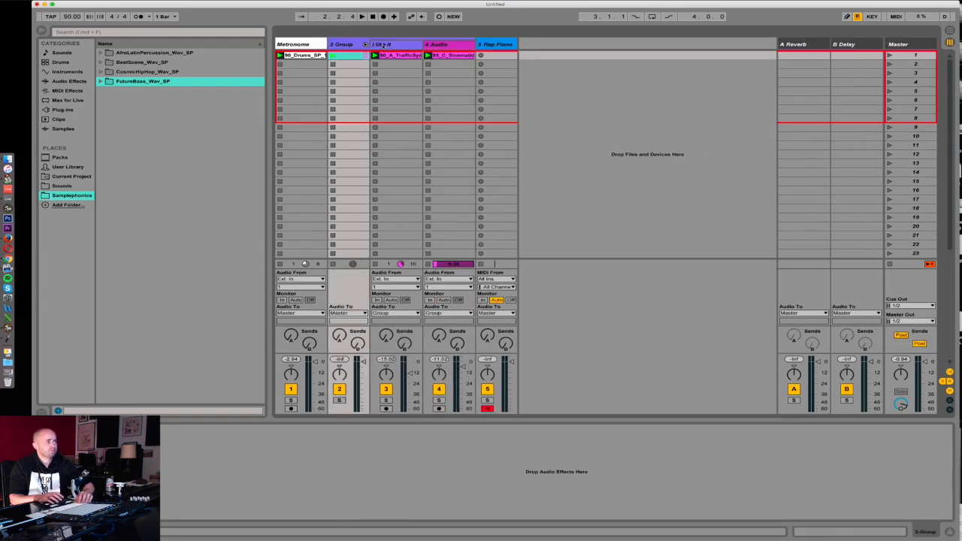
key(super+r)
text(Harmonics)
key(Return)
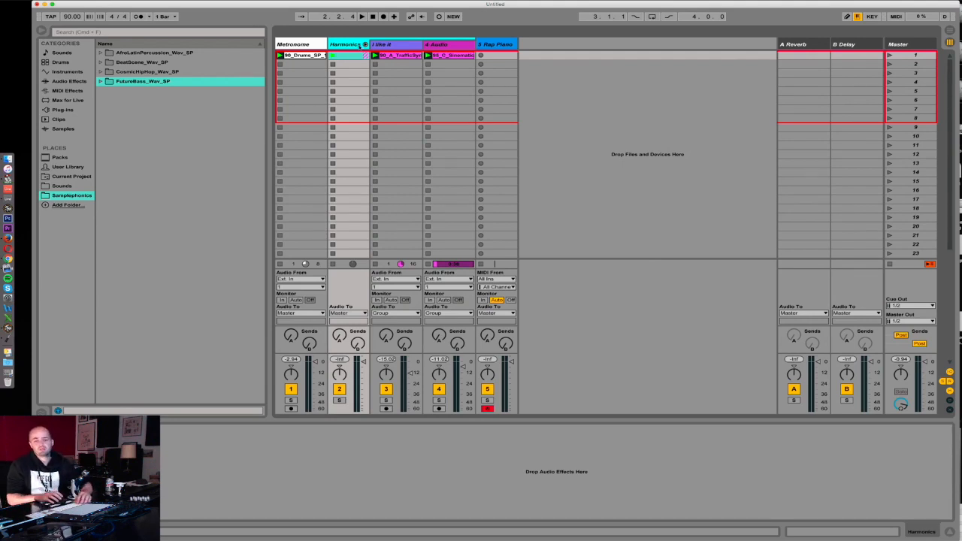
Rename the 4 Audio track in the Harmonics group as thing.
click(393, 45)
click(451, 45)
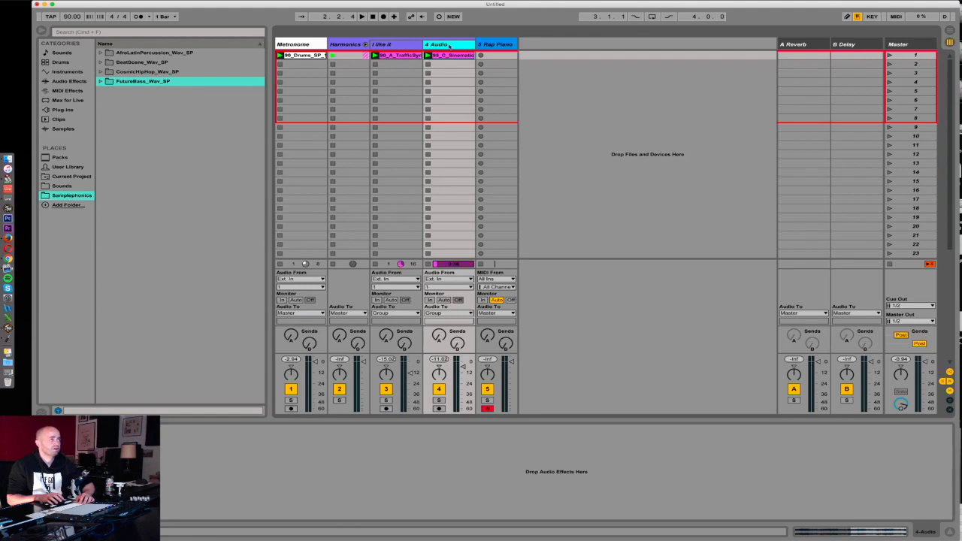
key(super+r)
text(thing)
key(Return)
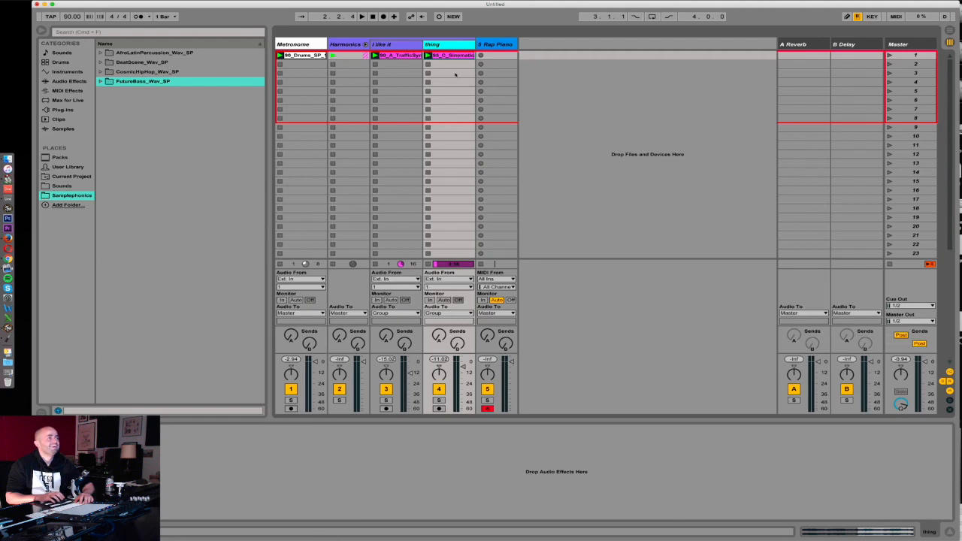
Move the Rap Piano track into the Harmonics group and fold the group.
click(496, 45)
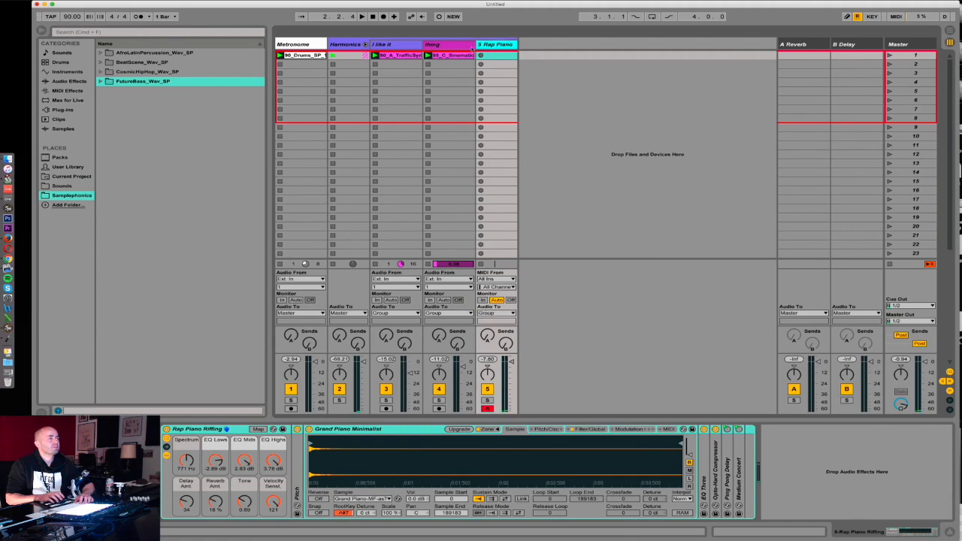
click(366, 44)
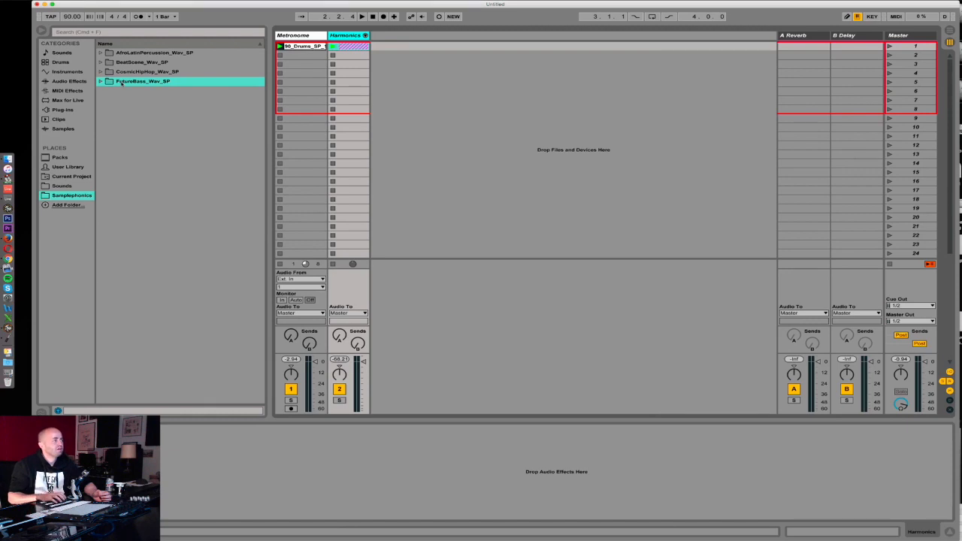
Audition the vocal loops in the FutureBass_Wav_SP Loops folder, from 90_Gm_VocalChopMelody_SP_01.wav down to 122_Cm_Vocal_SP_01.wav.
click(99, 81)
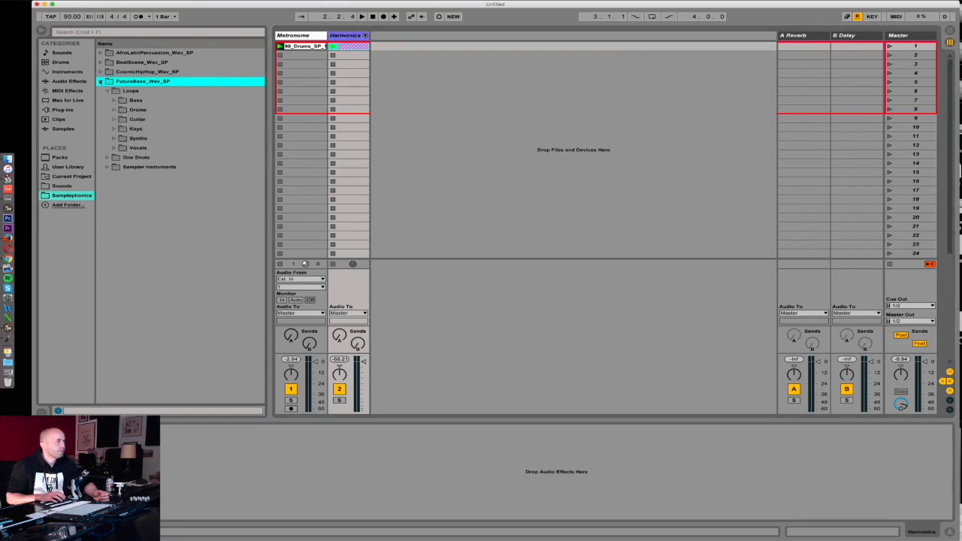
click(137, 148)
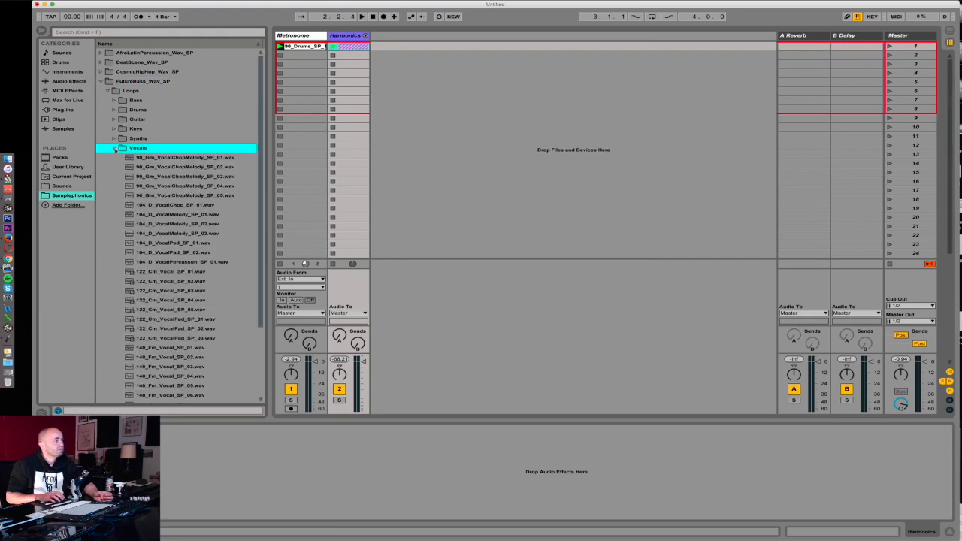
scroll(151, 188, down, 2)
click(173, 119)
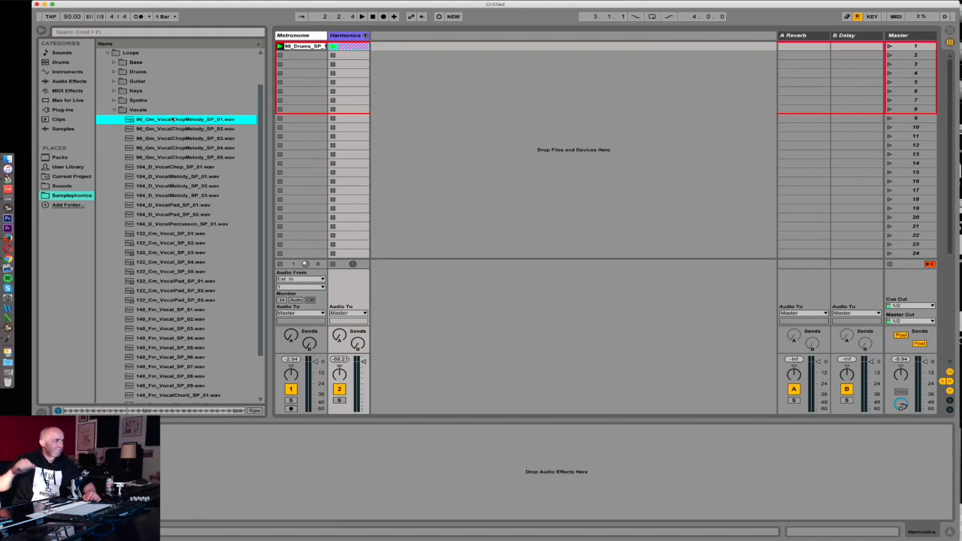
key(Down)
key(Down)
key(Down)
key(Down)
key(Down)
key(Down)
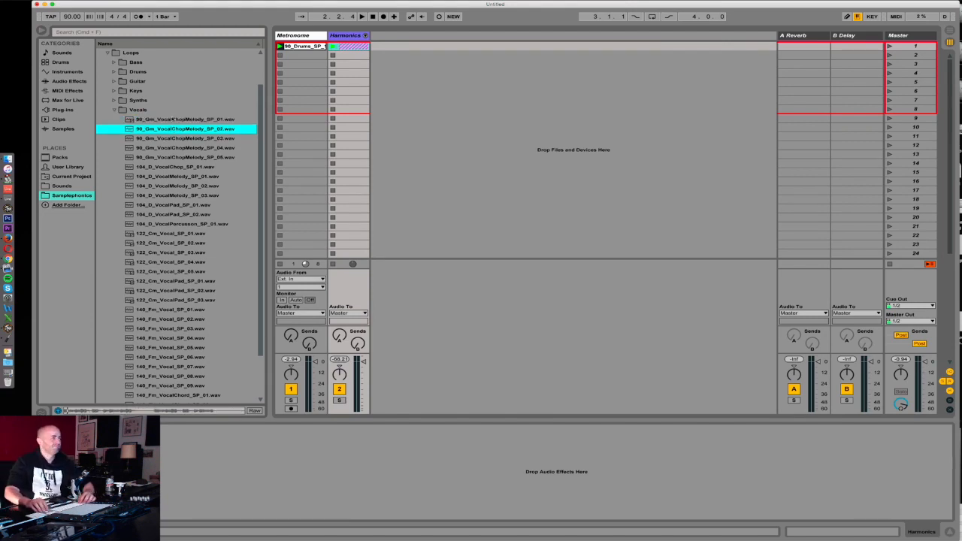
key(Down)
key(Down)
key(Down)
key(Down)
key(Down)
key(Down)
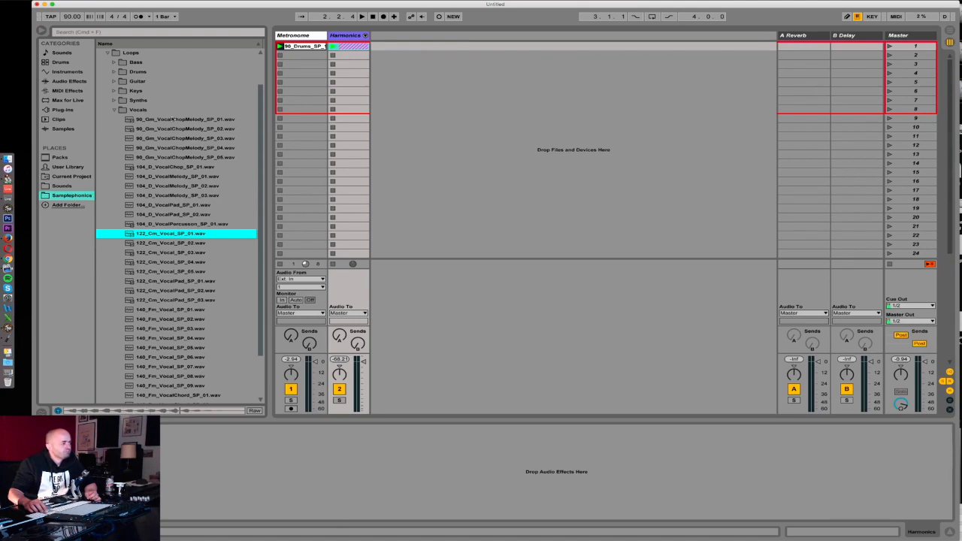
Add 122_Cm_Vocal_SP_01.wav on a new audio track and unfold the Harmonics group.
drag(170, 234, 387, 48)
click(365, 35)
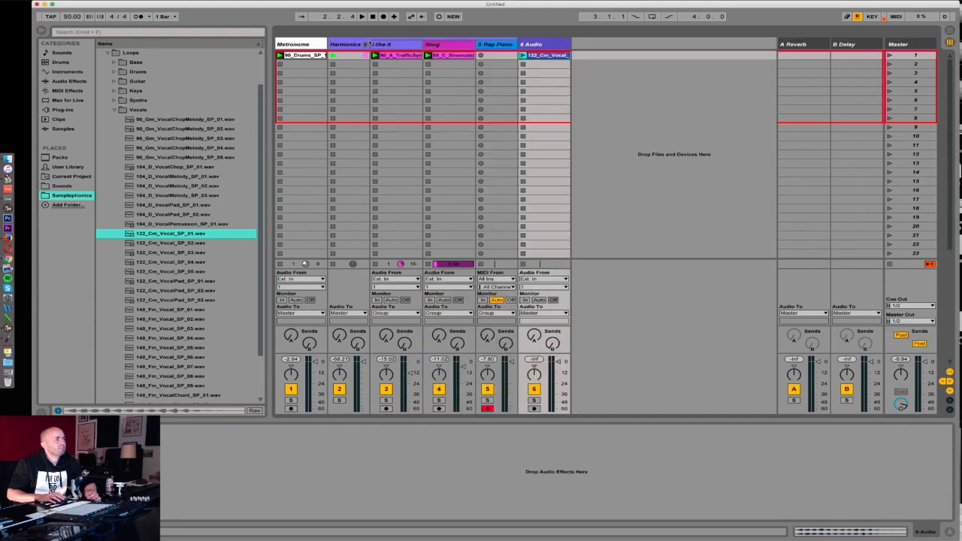
Search for "lfo" and load the LFOTool plug-in on the Metronome track.
click(121, 32)
text(lfo)
drag(127, 398, 304, 110)
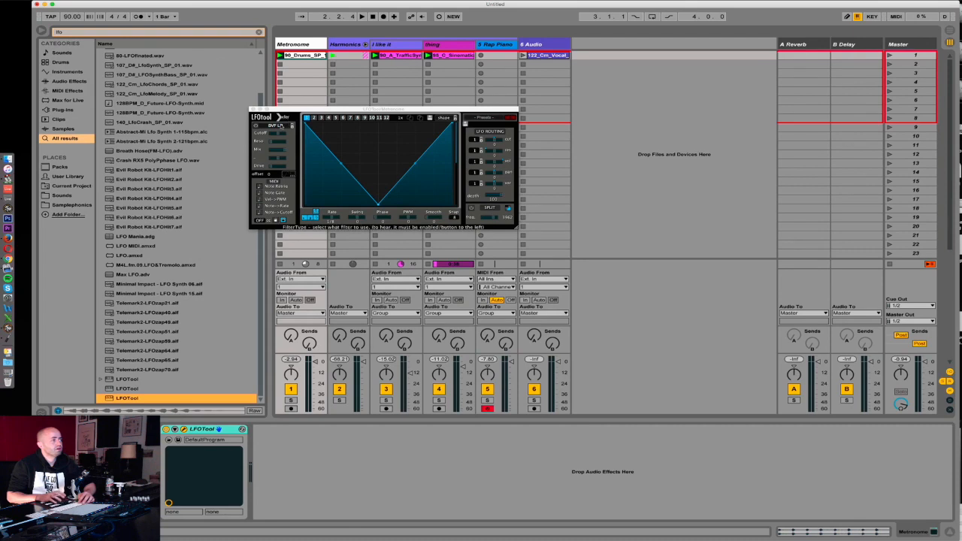
Load LFOTool's Sidechain-1 preset and pull the beginning of its curve down into a sharp dip to the bottom.
click(493, 117)
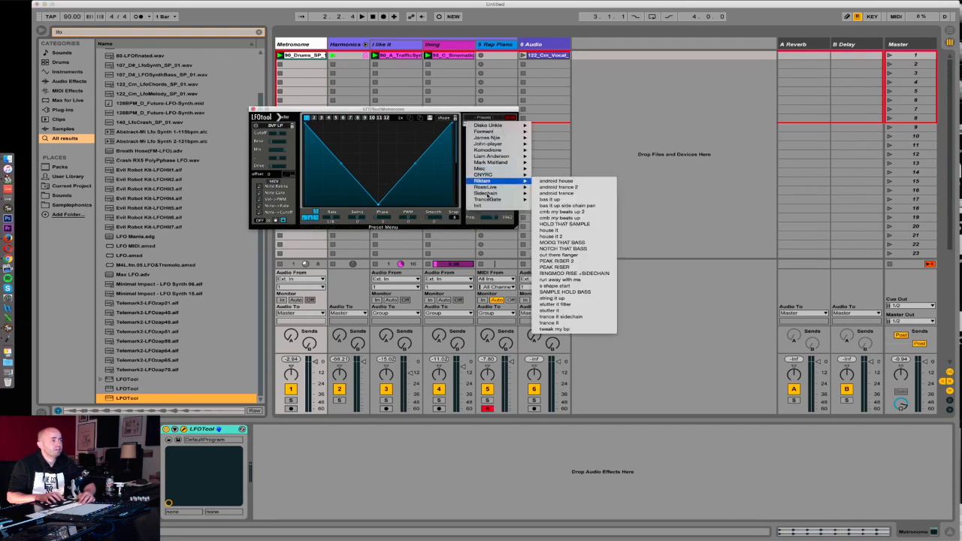
mouse_move(518, 193)
click(553, 193)
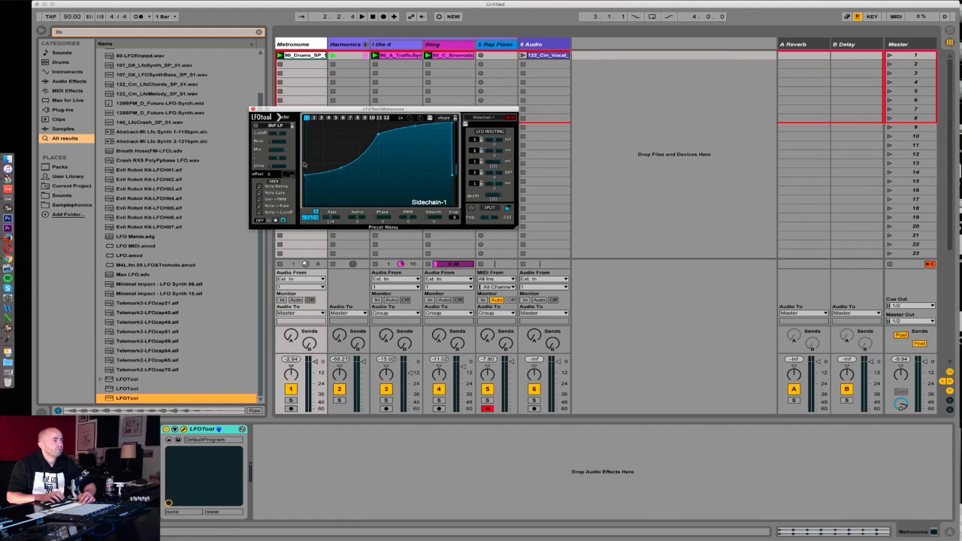
drag(308, 176, 308, 202)
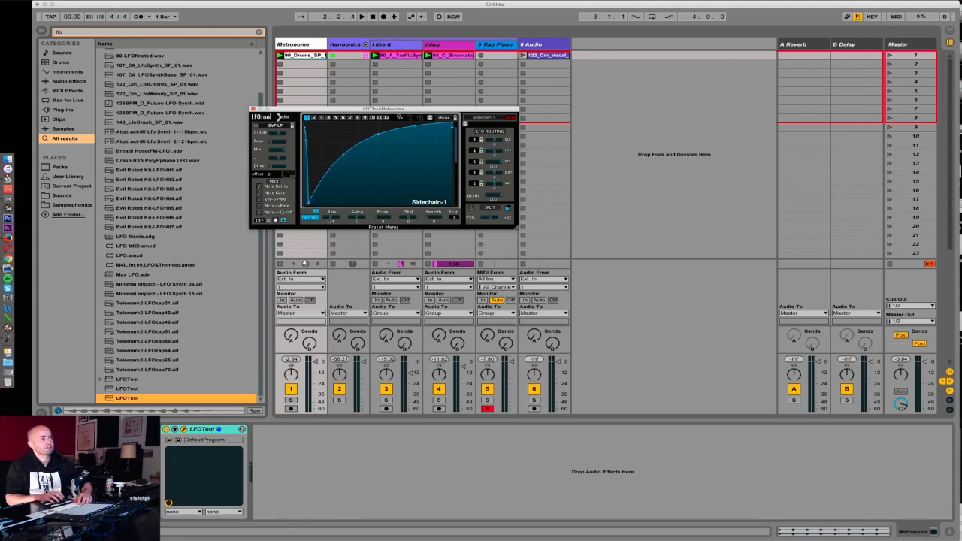
Move LFOTool from the Metronome track to the Harmonics group and play the loops to audition the sidechain effect.
click(347, 45)
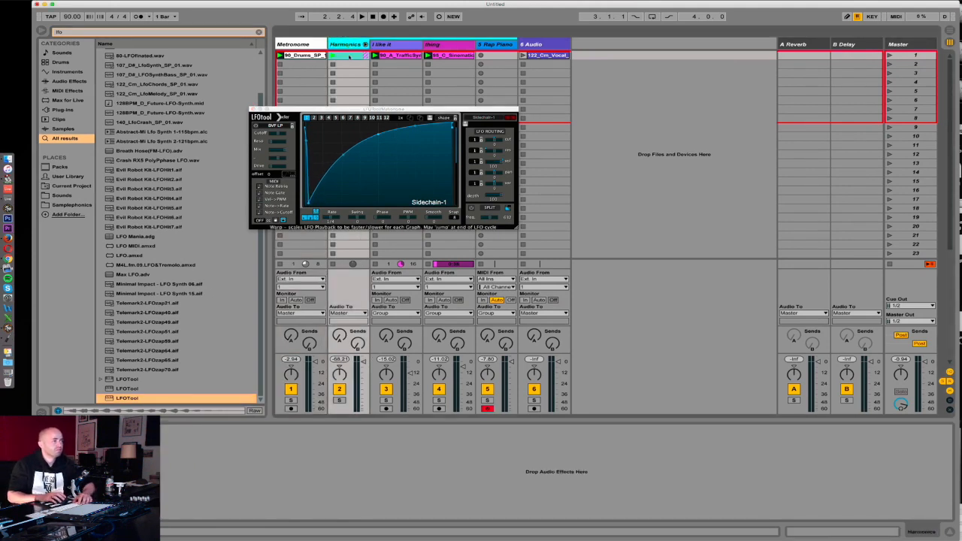
key(space)
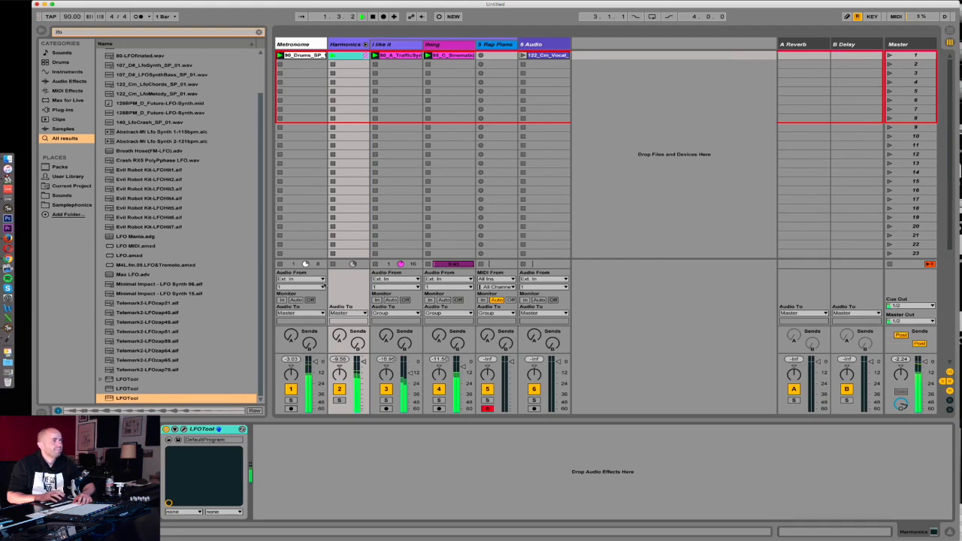
key(space)
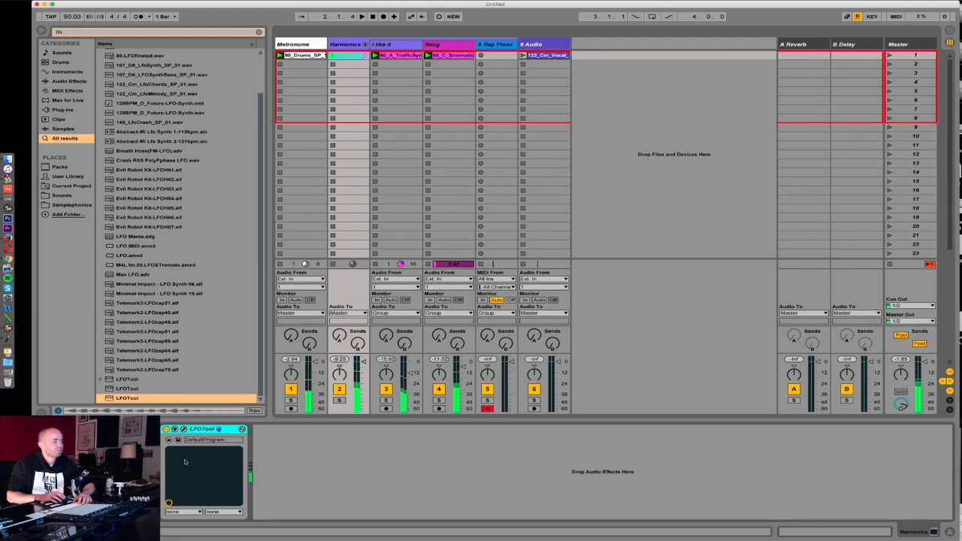
Reopen LFOTool on the Harmonics group and reshape its curve during playback, with a slower initial rise and the low point at the start.
click(184, 429)
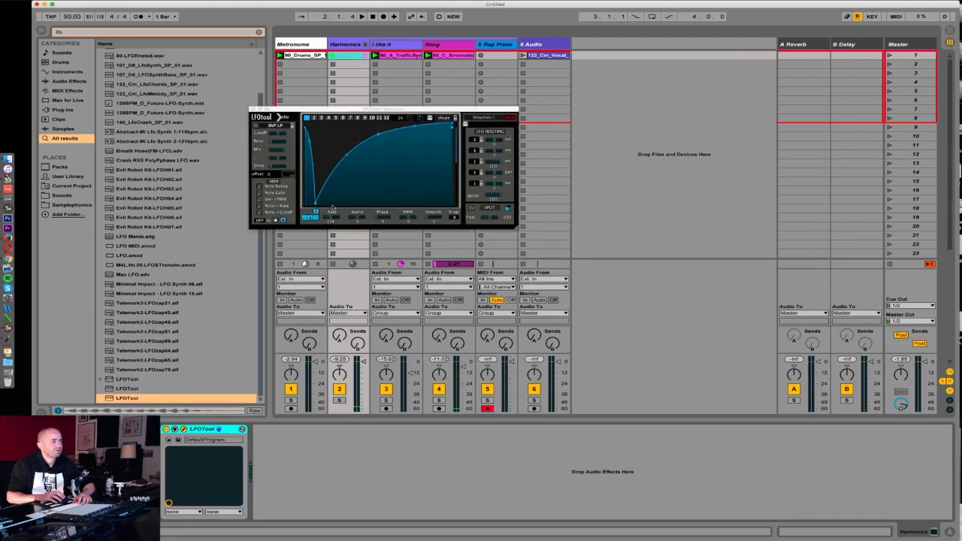
drag(315, 204, 315, 204)
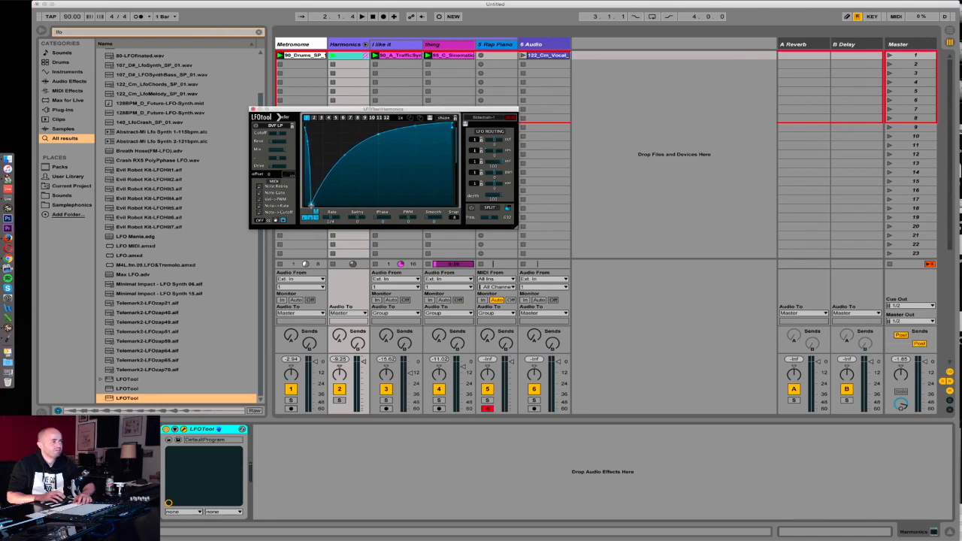
drag(345, 157, 375, 150)
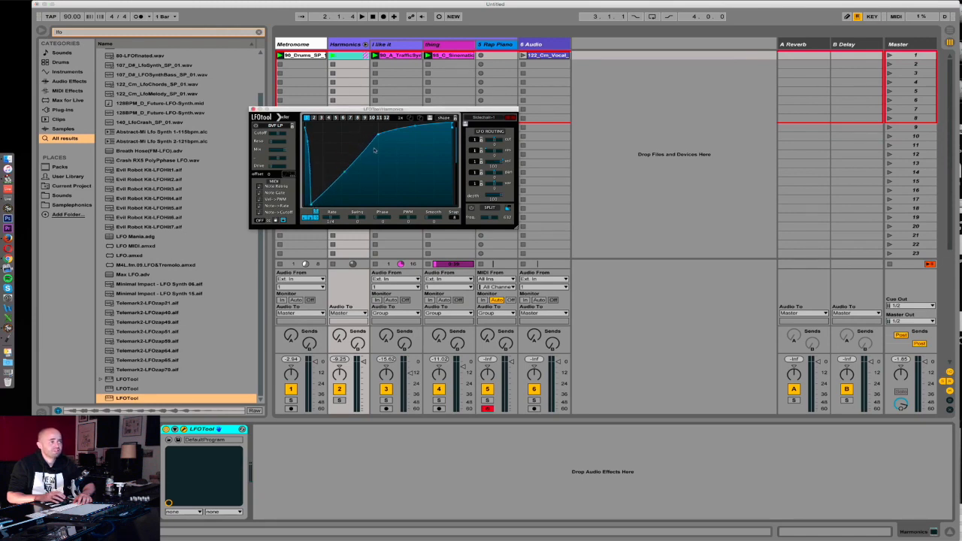
key(space)
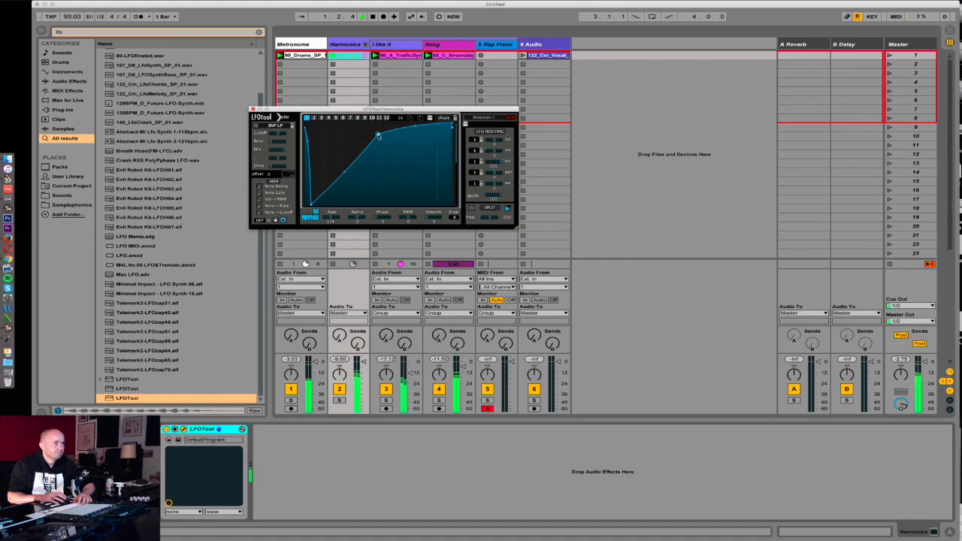
drag(346, 173, 385, 136)
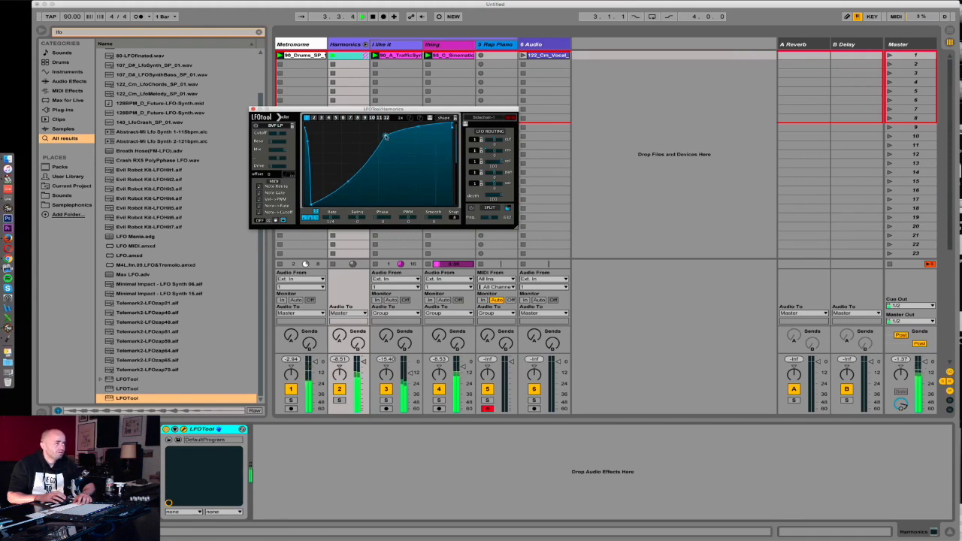
drag(311, 204, 306, 204)
key(space)
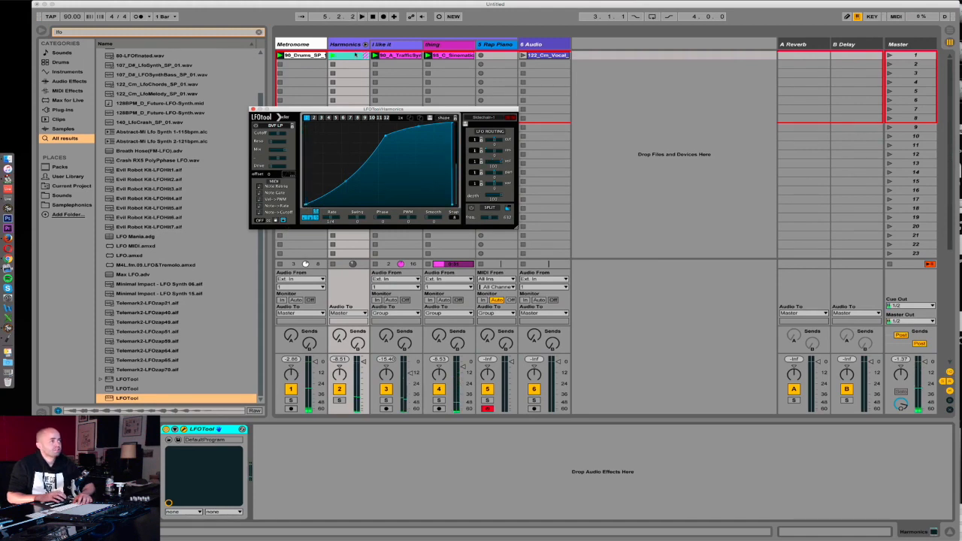
Stop the drum clip, reshape the start of the LFOTool curve into a narrow dip from the top, and close the plug-in window.
click(281, 65)
key(space)
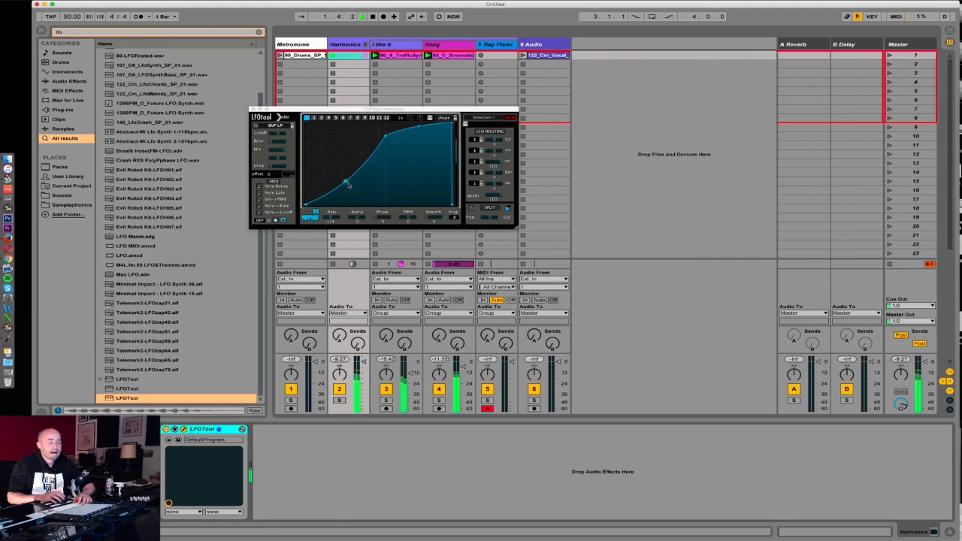
key(space)
drag(306, 205, 305, 122)
key(space)
drag(311, 203, 307, 200)
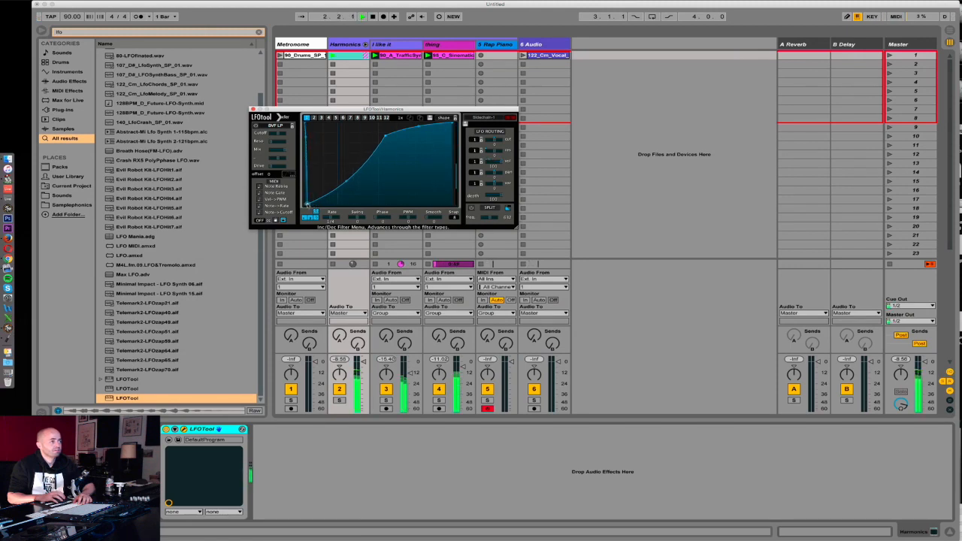
click(253, 110)
key(space)
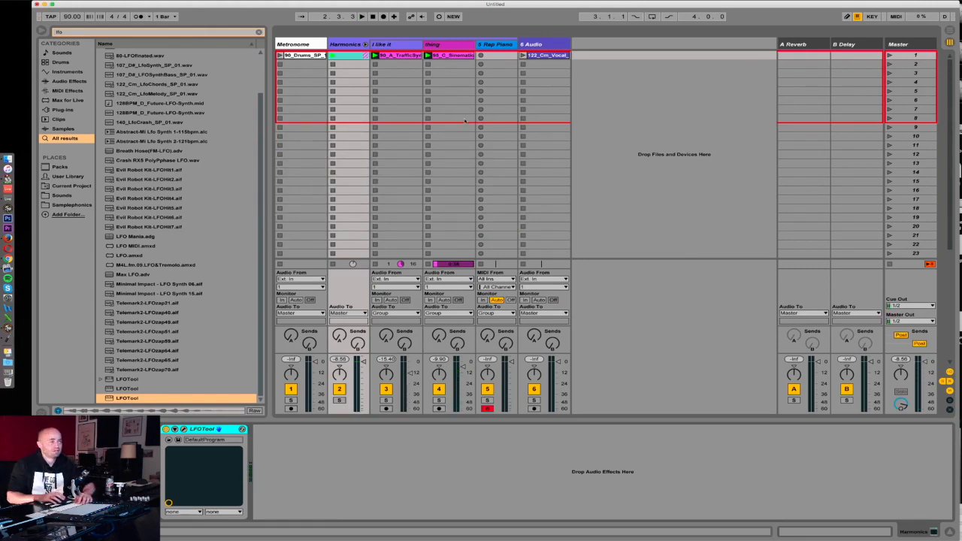
Relaunch the Metronome track's drum clip and rename the 6 Audio track as Vocals.
click(280, 56)
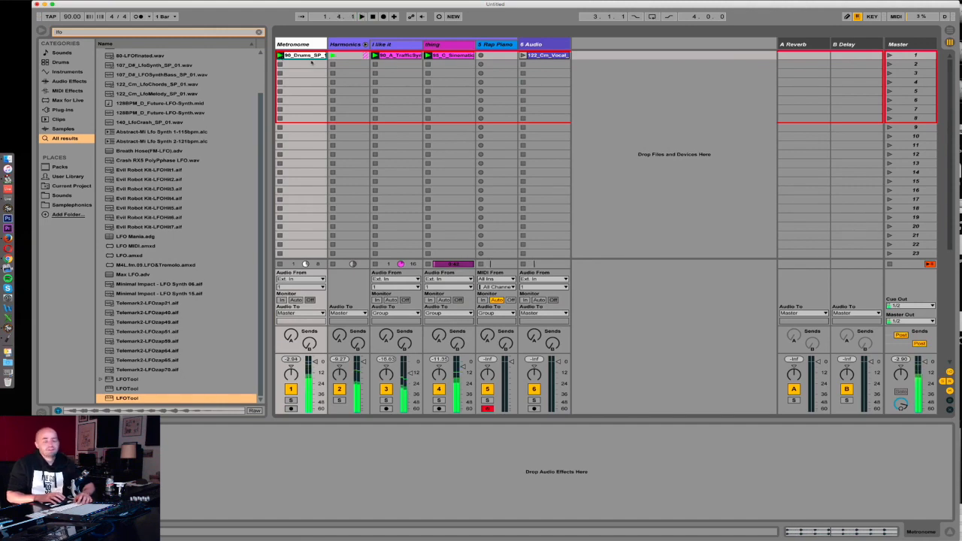
click(524, 55)
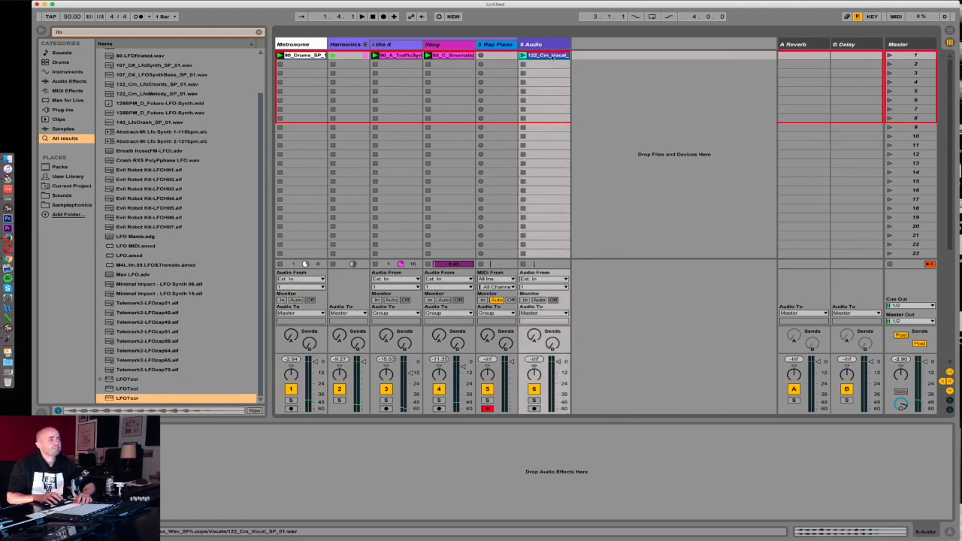
key(super+r)
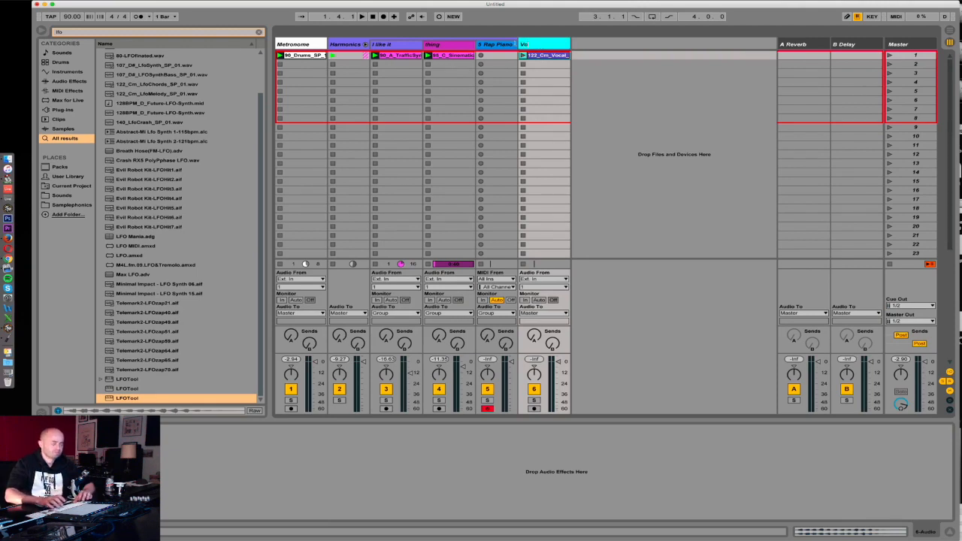
text(Vocals)
key(Return)
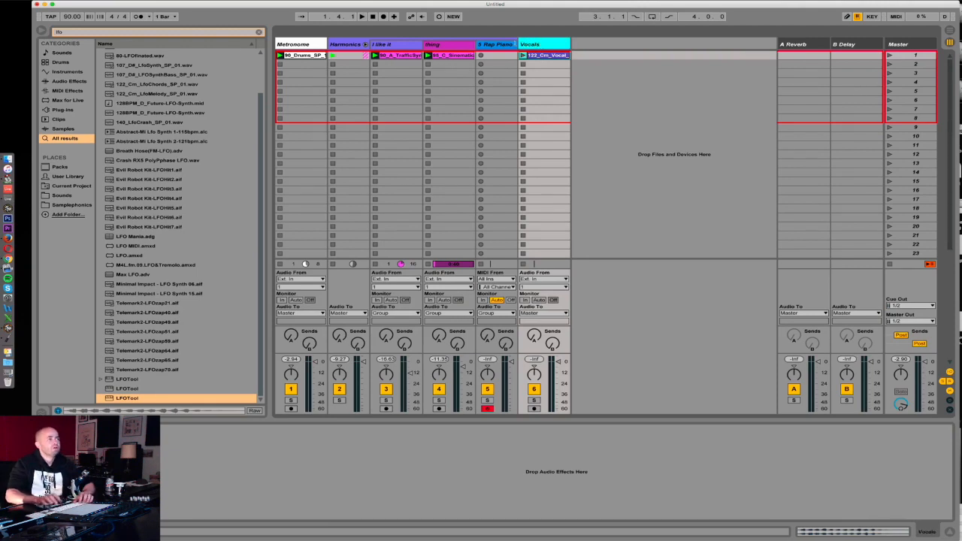
Play the vocal clip together with the other loops and lower the Vocals track's volume.
key(space)
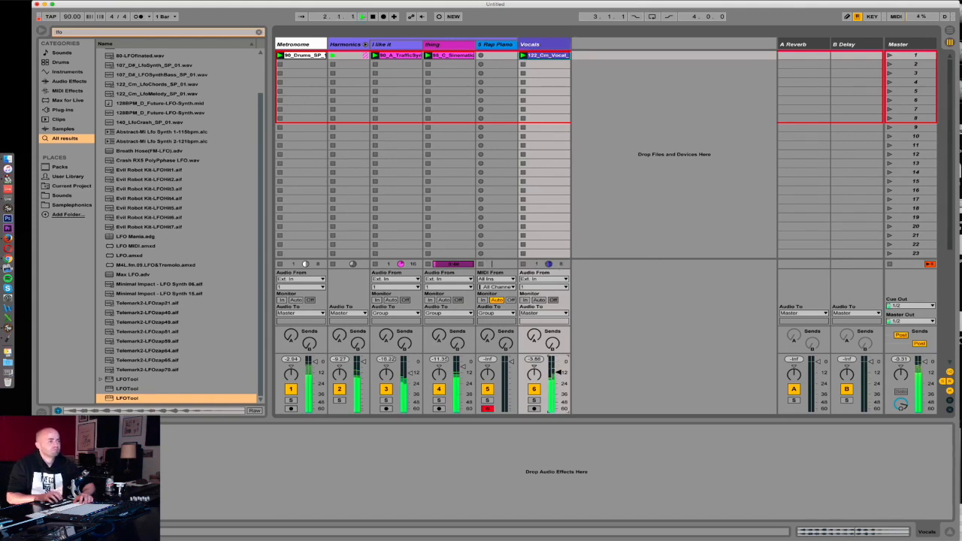
key(space)
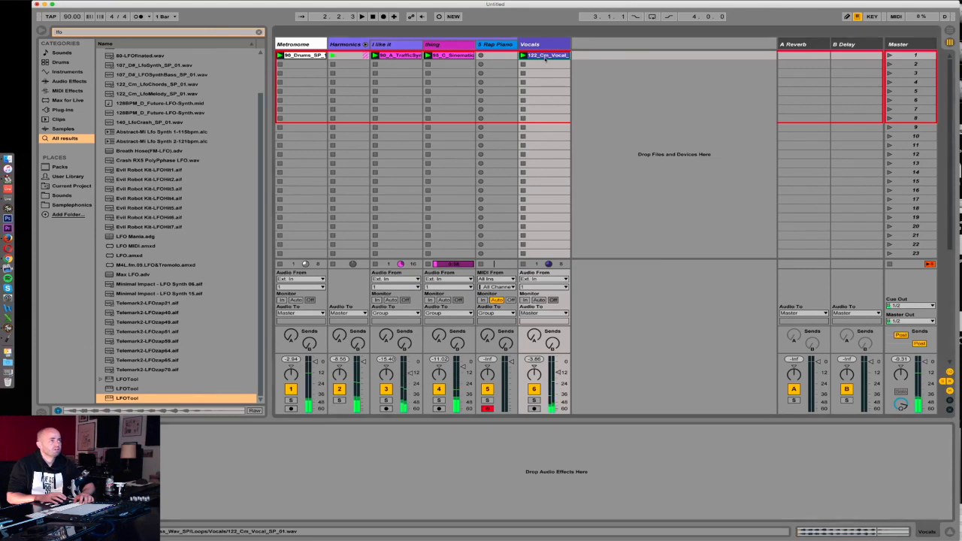
Double the original tempo of the vocal clip to 122 BPM and play it with the other loops.
double_click(546, 55)
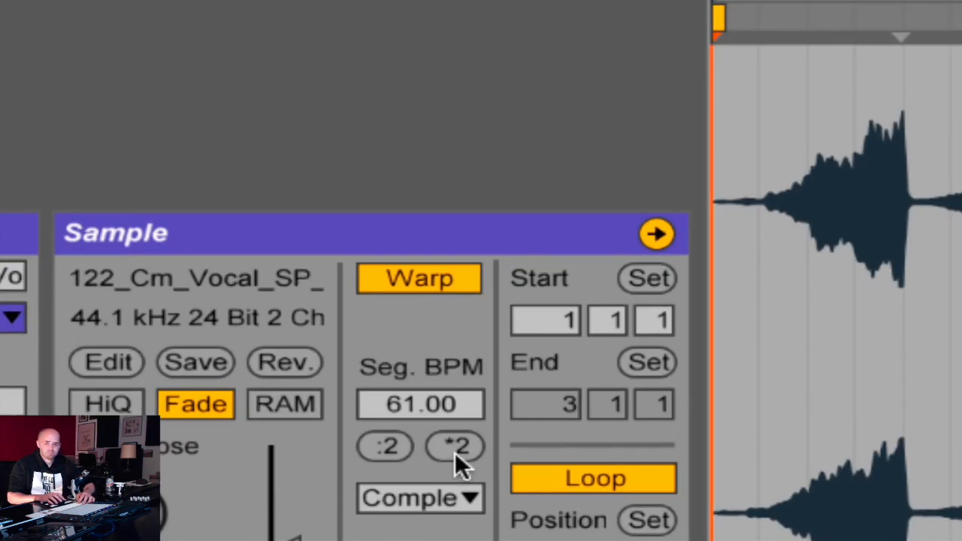
click(454, 448)
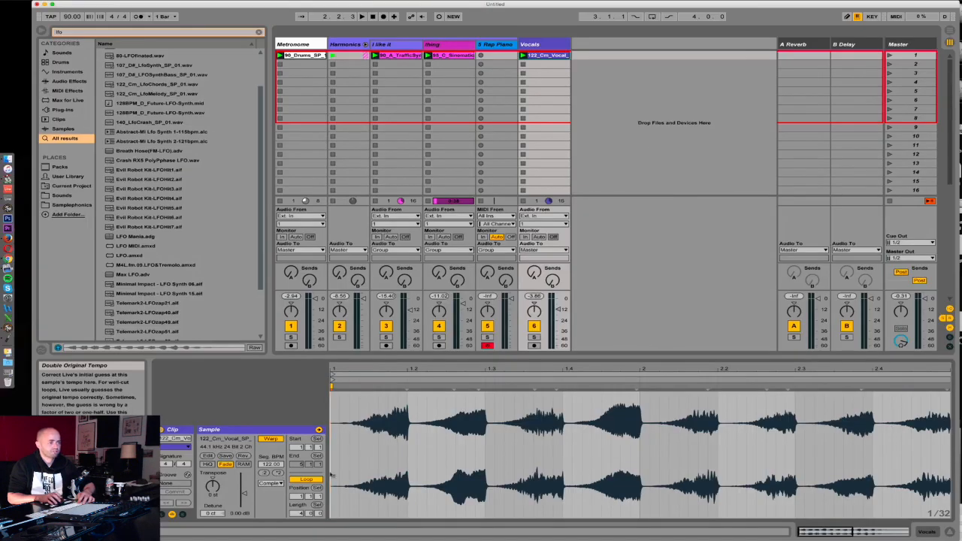
key(space)
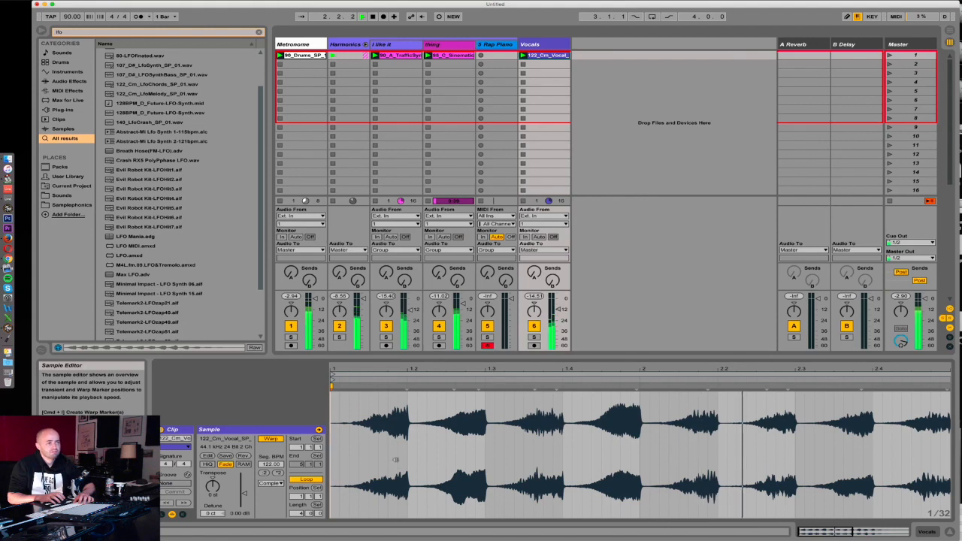
drag(719, 369, 528, 369)
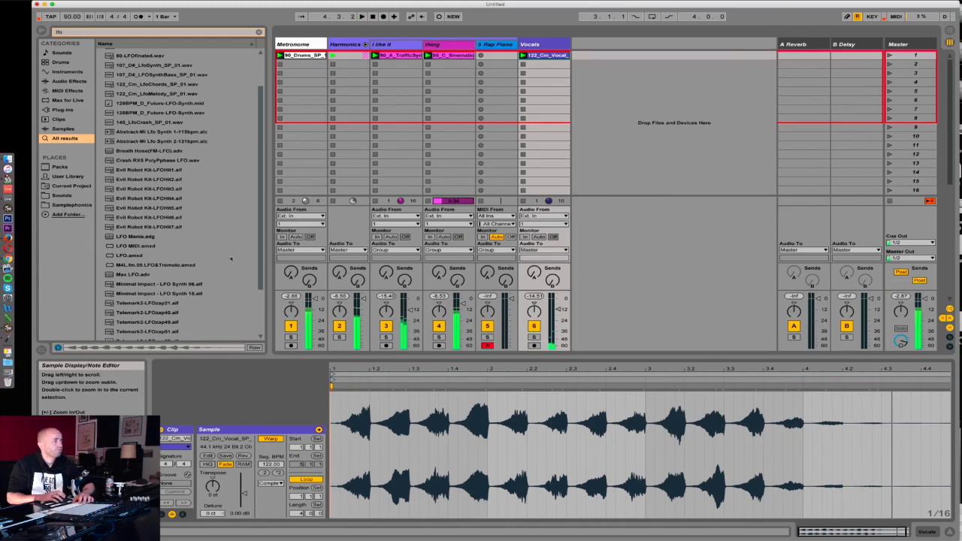
Clear the browser search and audition the 122_Cm_Vocal_SP loops 01 to 05 in the Samplephonics Vocals folder.
click(173, 34)
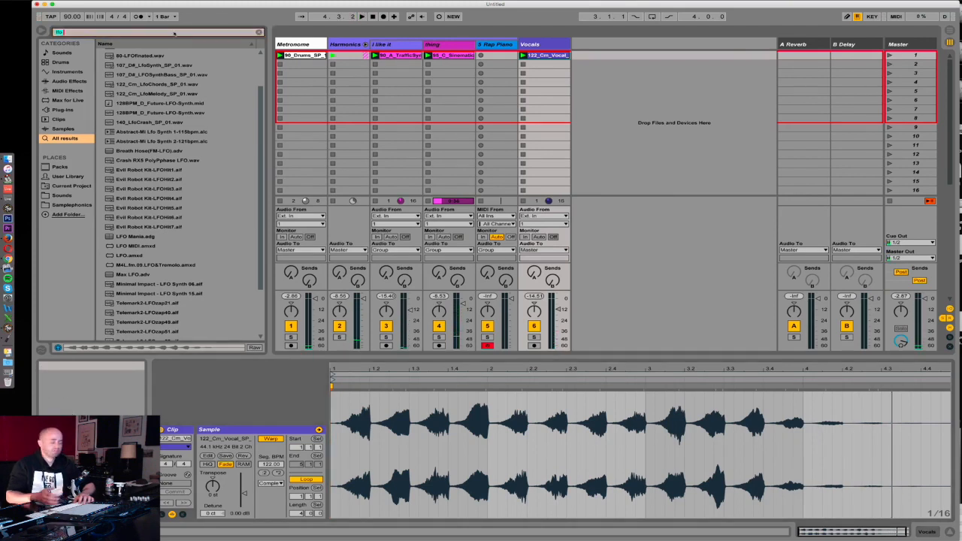
key(BackSpace)
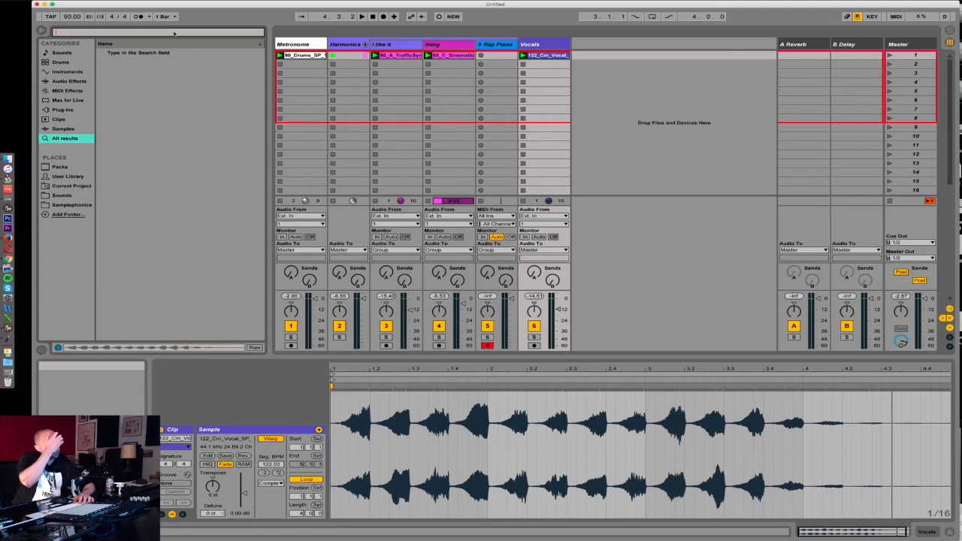
click(71, 204)
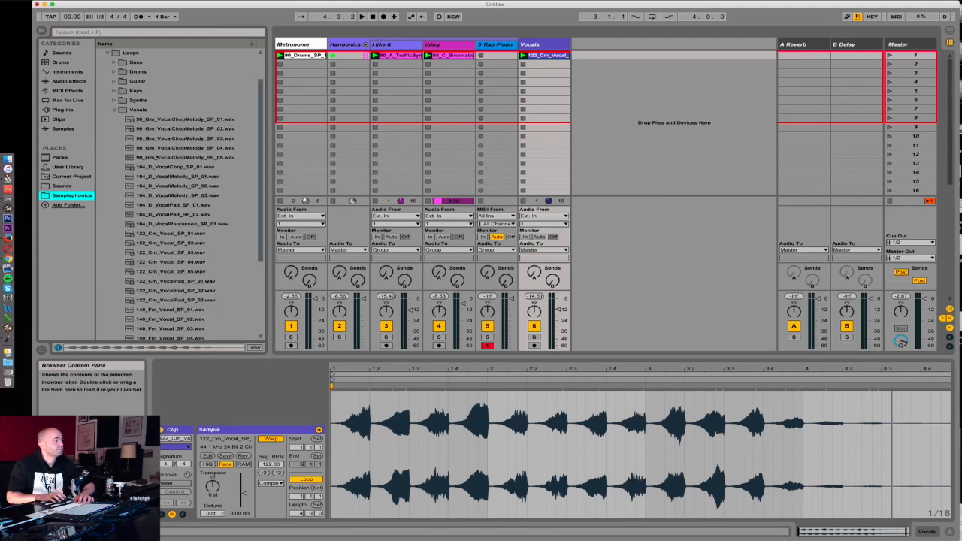
scroll(127, 87, up, 2)
scroll(147, 106, down, 5)
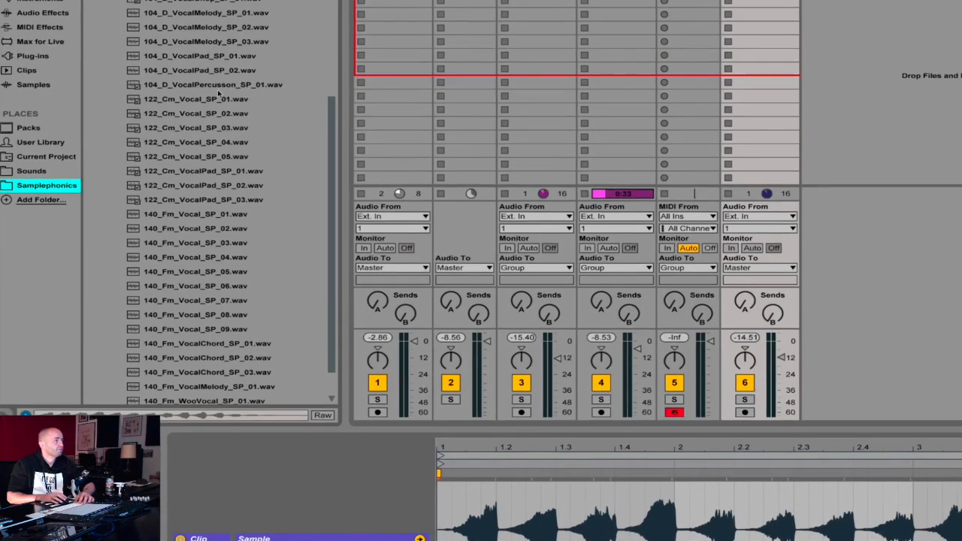
click(172, 141)
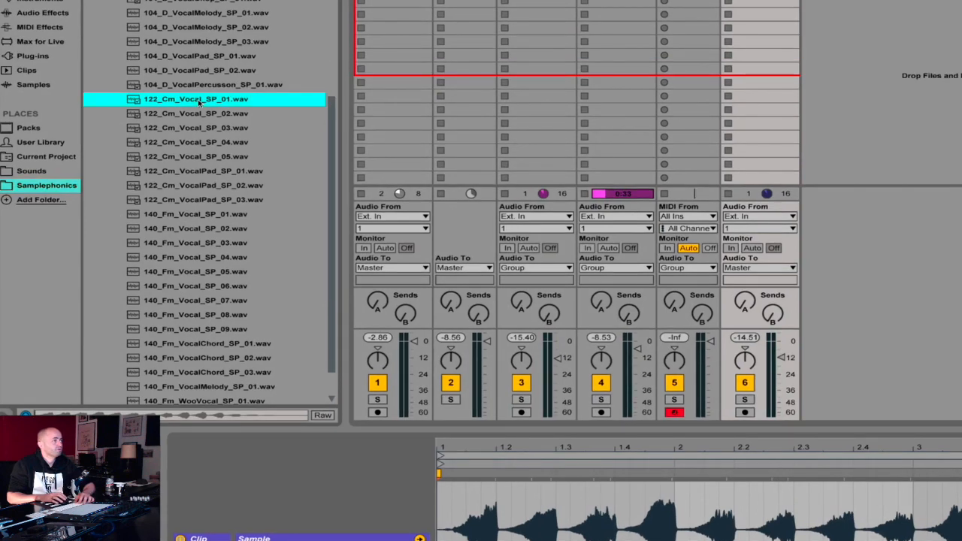
key(Down)
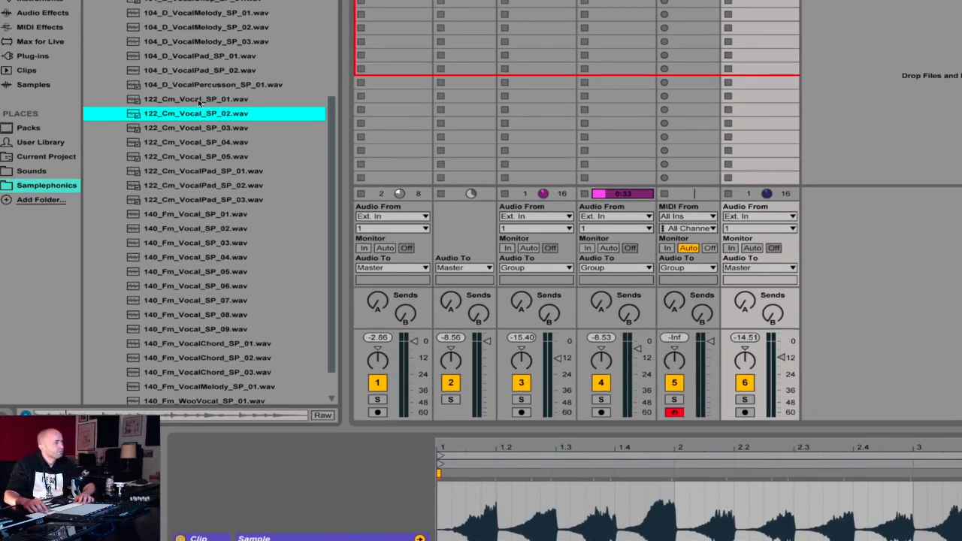
key(Down)
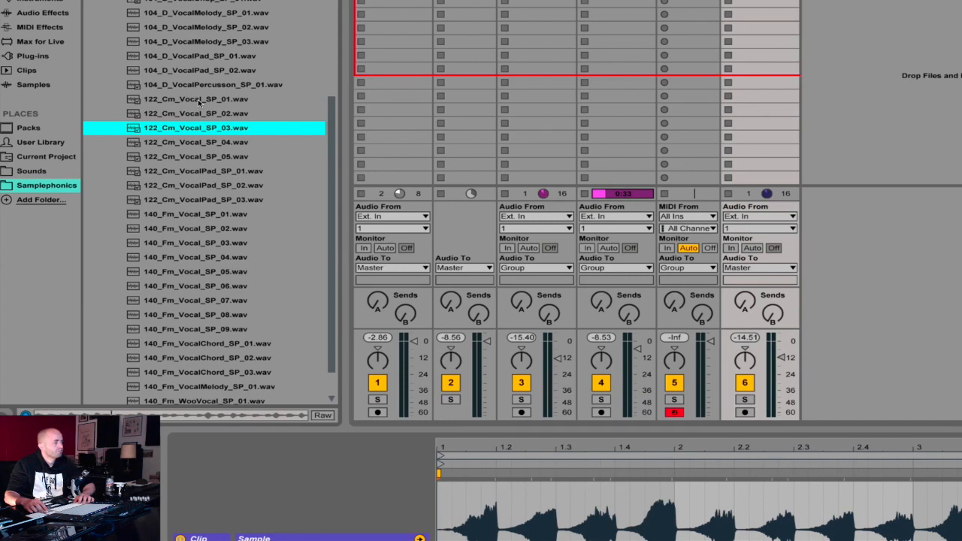
key(Down)
key(Down)
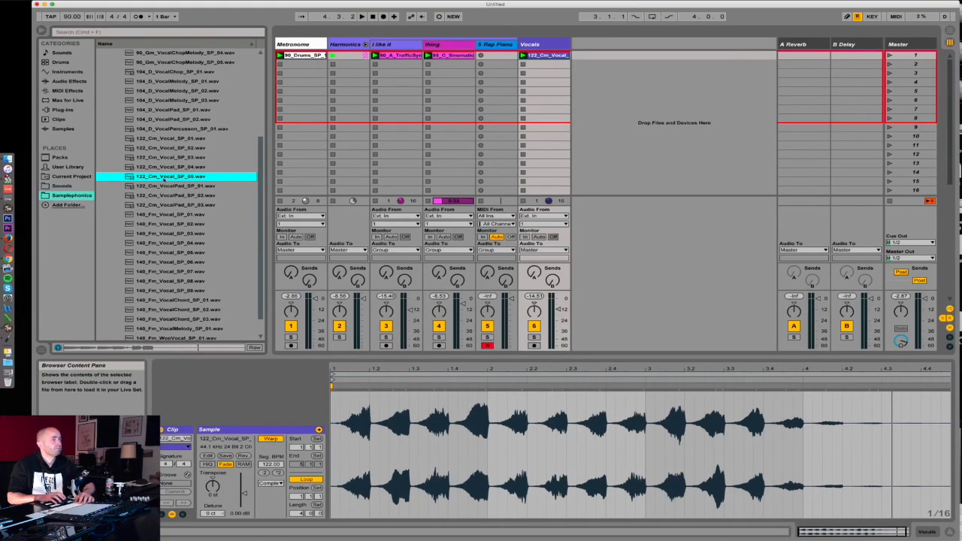
Load 122_Cm_Vocal_SP_05.wav onto a new audio track and play it together with the other loops.
drag(164, 179, 597, 58)
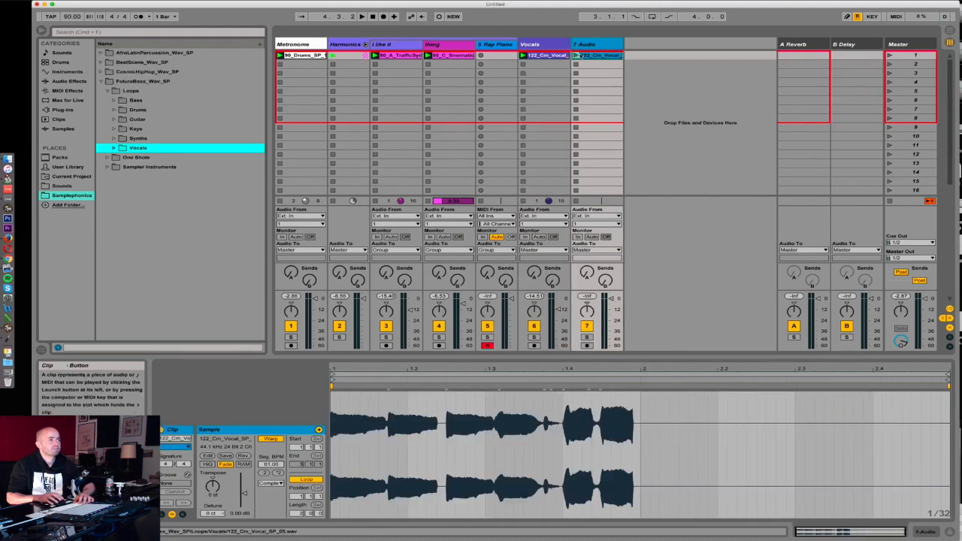
click(576, 57)
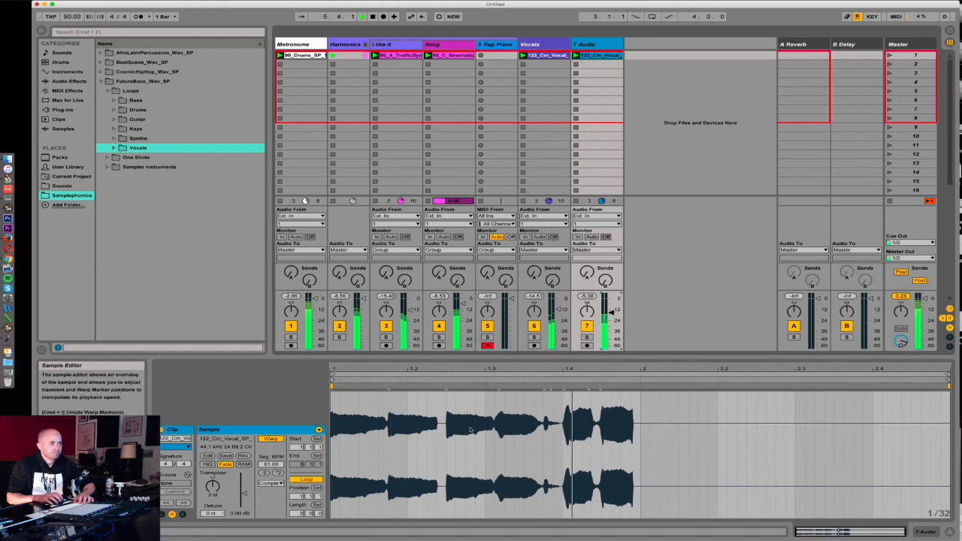
key(space)
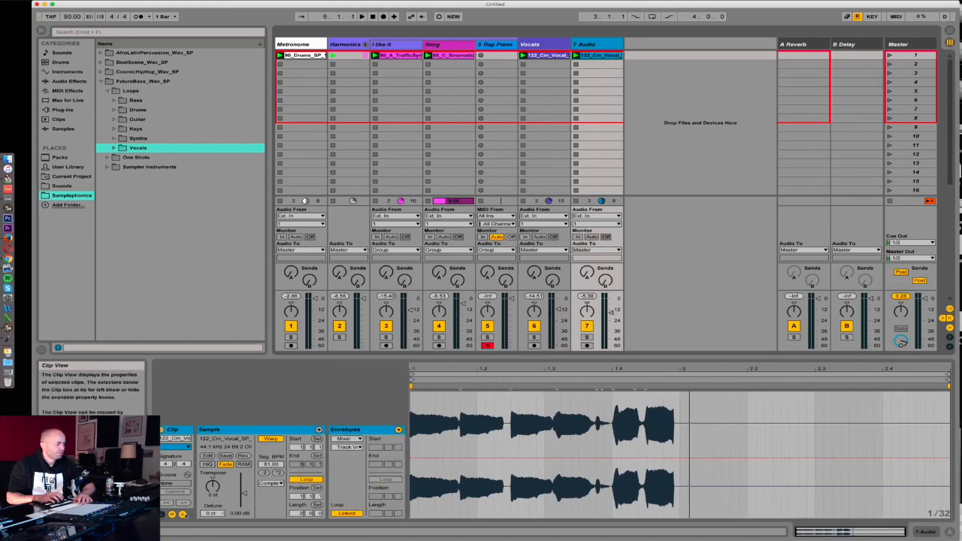
Show the new vocal clip's volume envelope and silence everything before beat 1.4, then check it in playback.
click(183, 515)
click(183, 514)
click(342, 440)
click(342, 445)
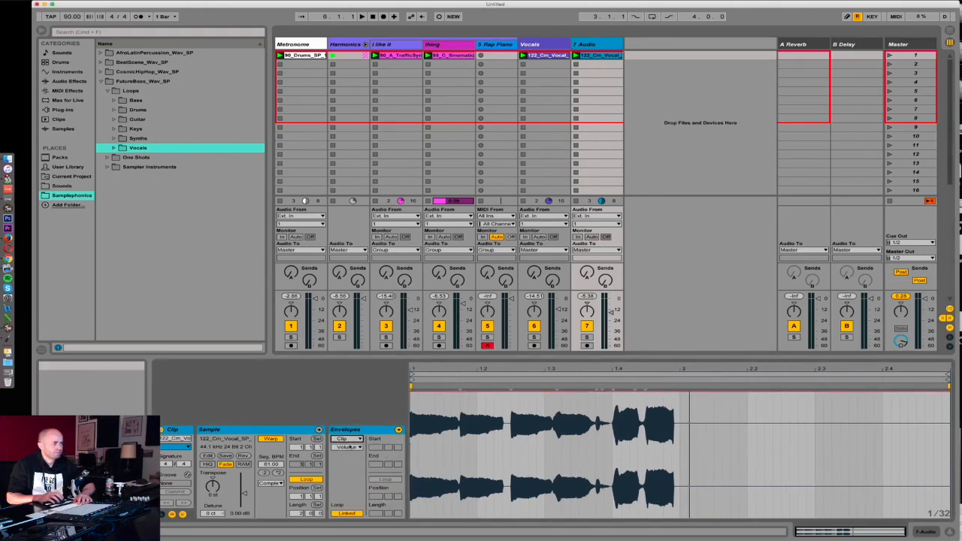
key(b)
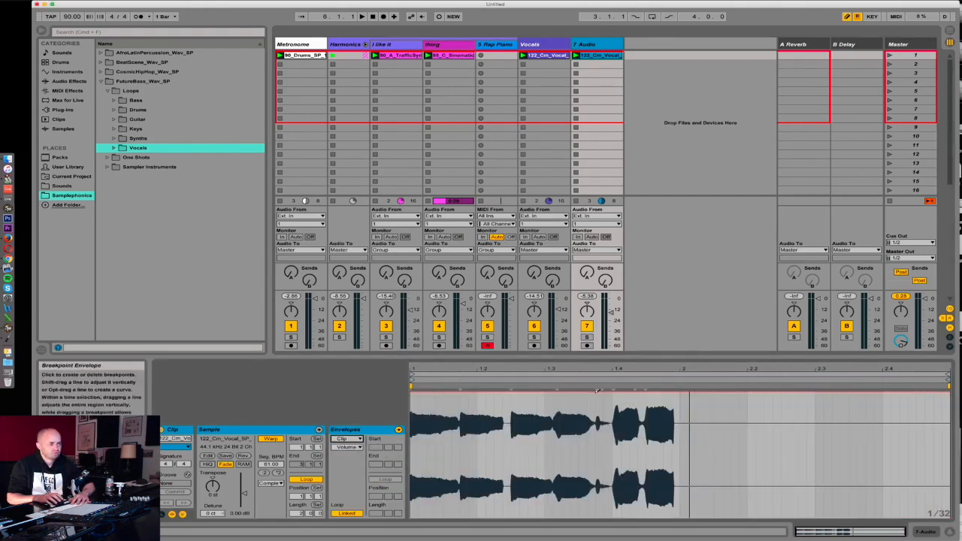
mouse_move(599, 451)
mouse_down()
mouse_move(590, 473)
mouse_move(411, 474)
mouse_up()
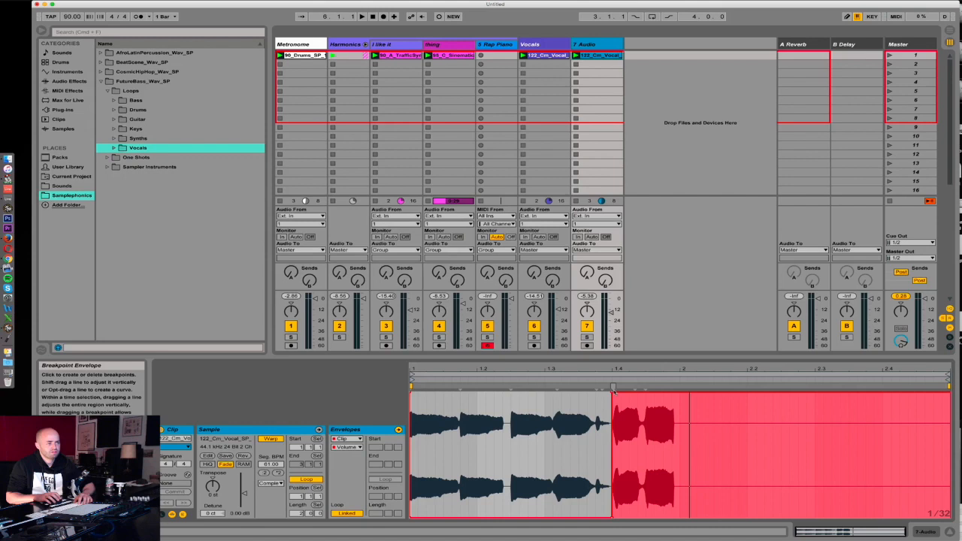
key(space)
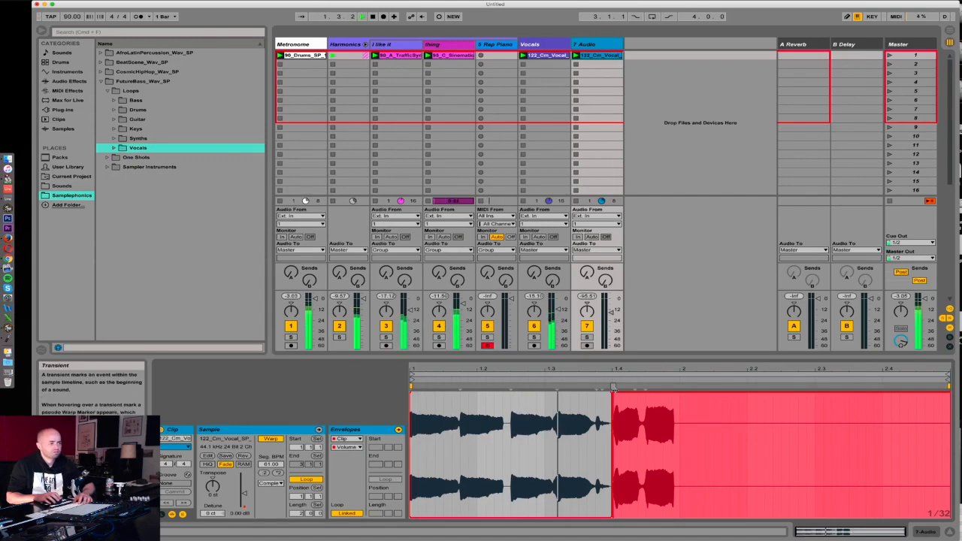
Solo the 7 Audio track and shape its volume envelope with a short fade-in at 1.4 and a dip to silence just before 1.4.3.
click(589, 338)
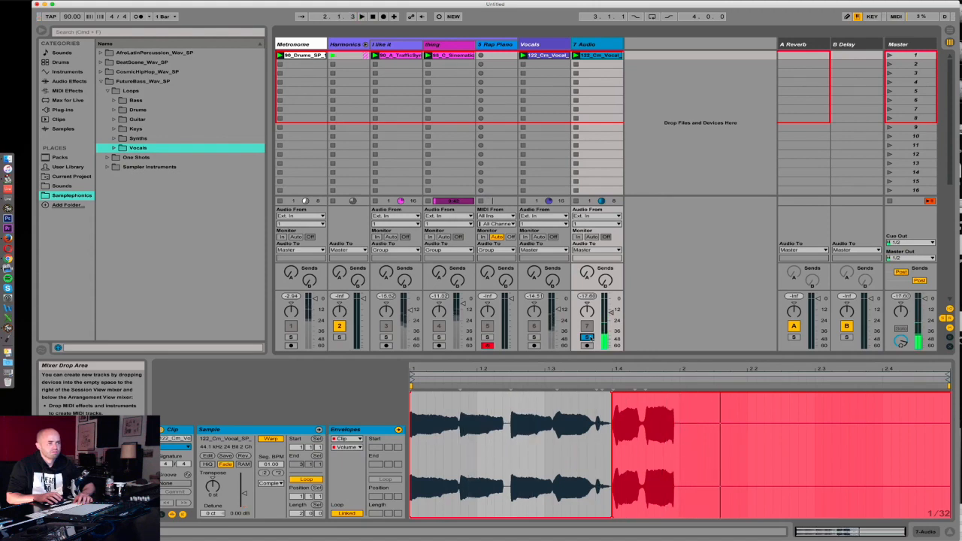
drag(673, 369, 672, 415)
drag(494, 393, 502, 393)
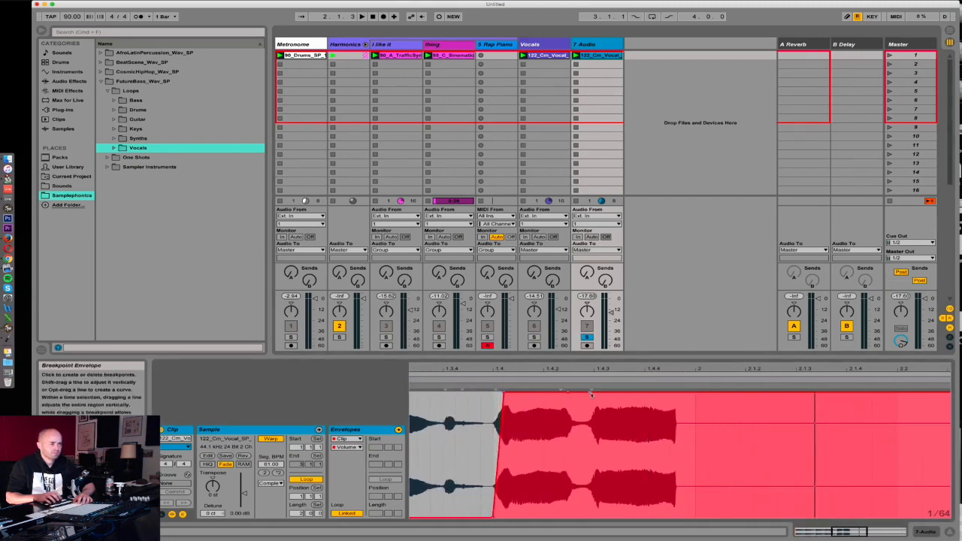
drag(590, 393, 594, 483)
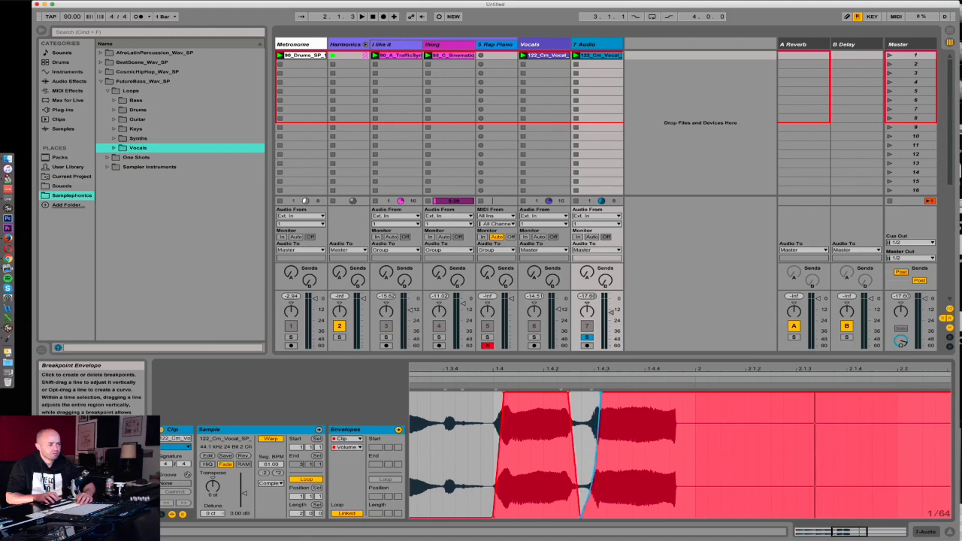
drag(590, 459, 591, 470)
key(space)
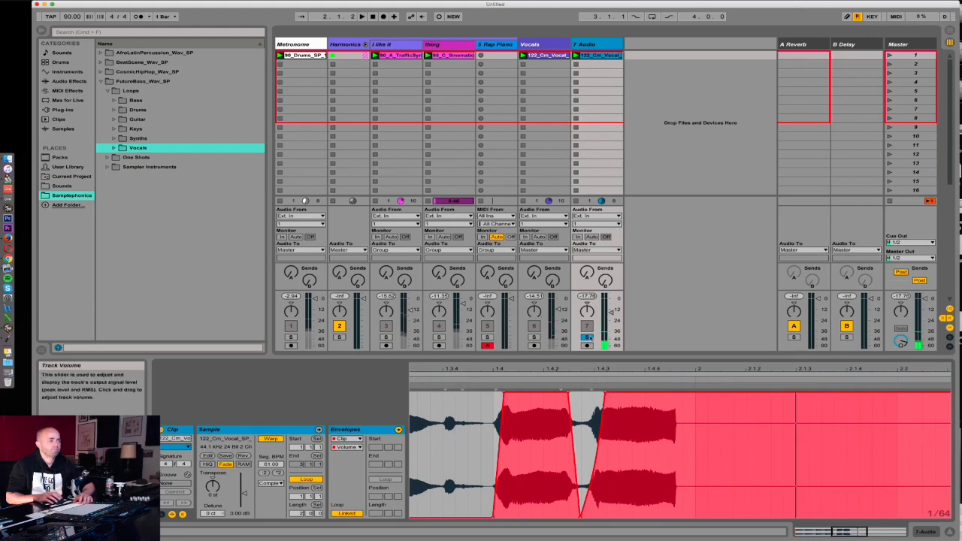
Unsolo the 7 Audio track, lower its volume slightly while all loops play, and stop playback.
click(587, 337)
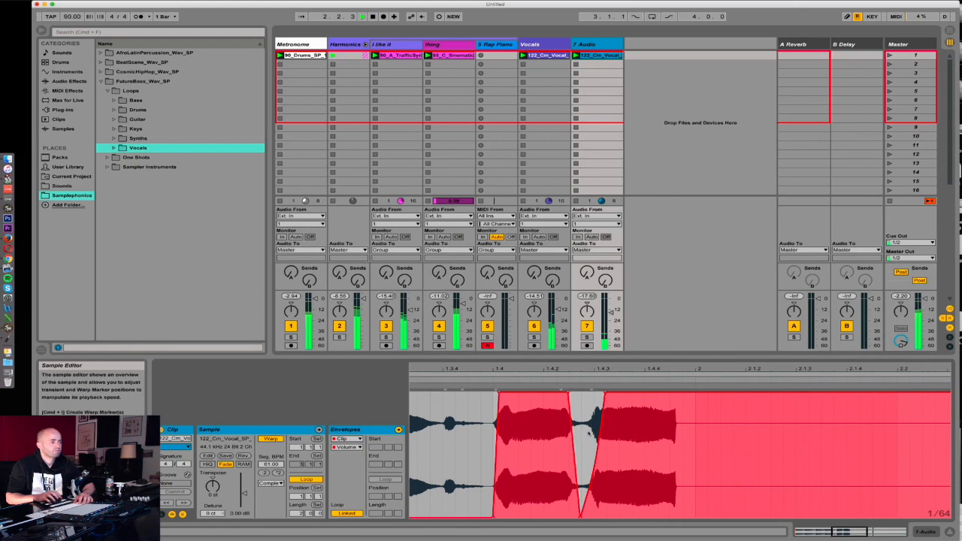
click(610, 314)
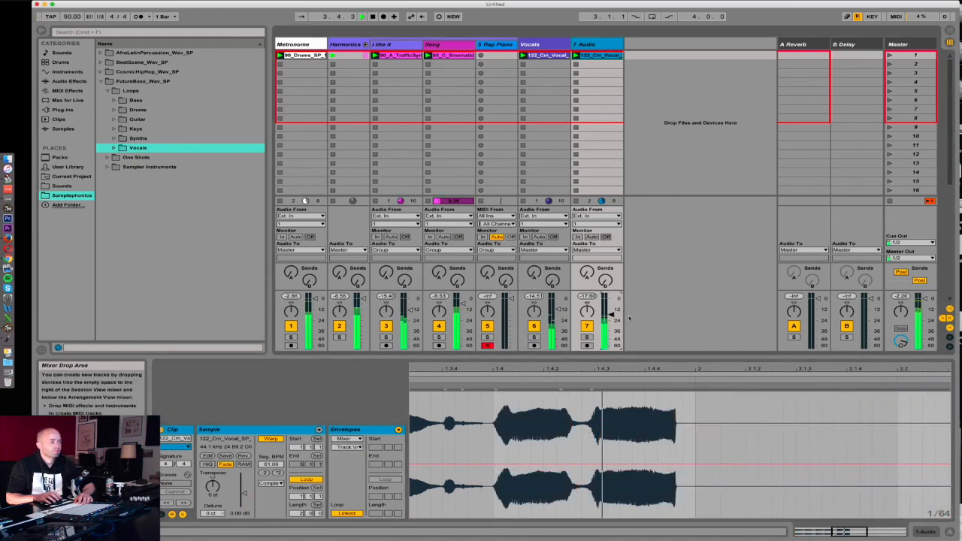
key(space)
Group the Vocals and 7 Audio tracks and name the group Vocals.
click(593, 44)
click(552, 44)
shift+click(591, 45)
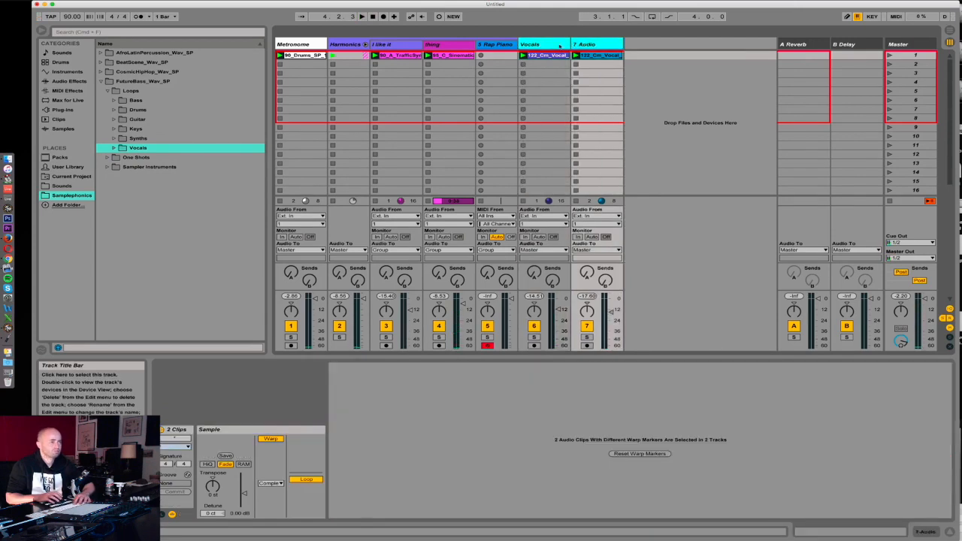
key(super+g)
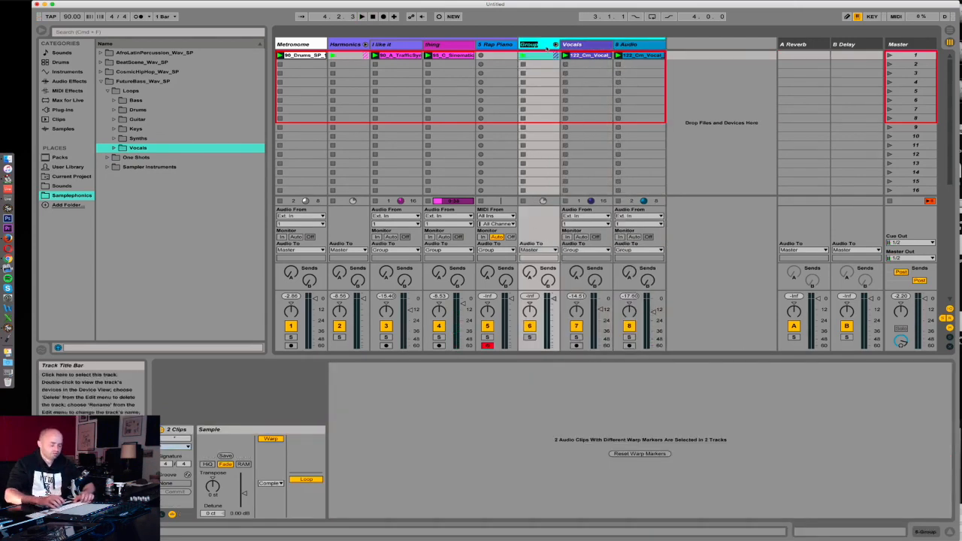
text(Vocals)
key(Return)
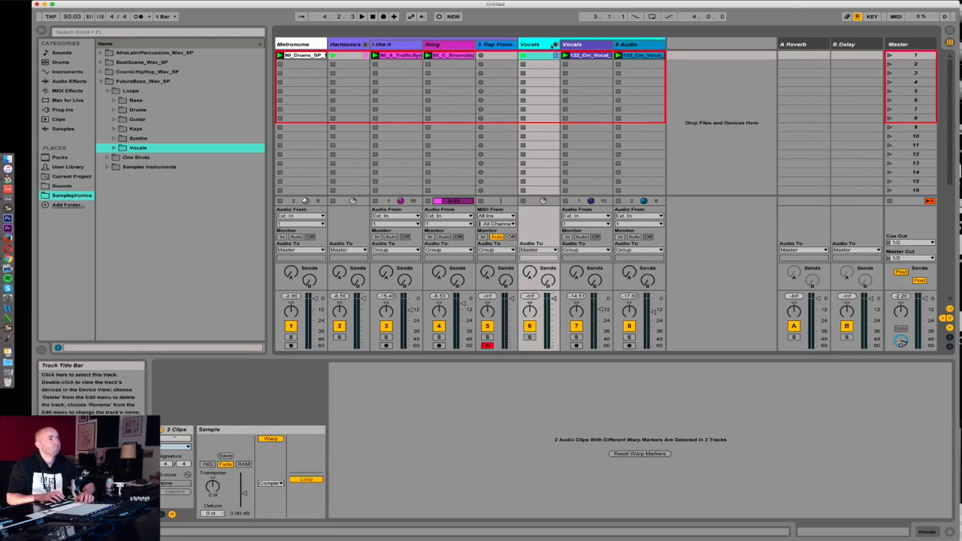
Collapse the Vocals and Harmonics groups in the session.
click(555, 44)
click(365, 44)
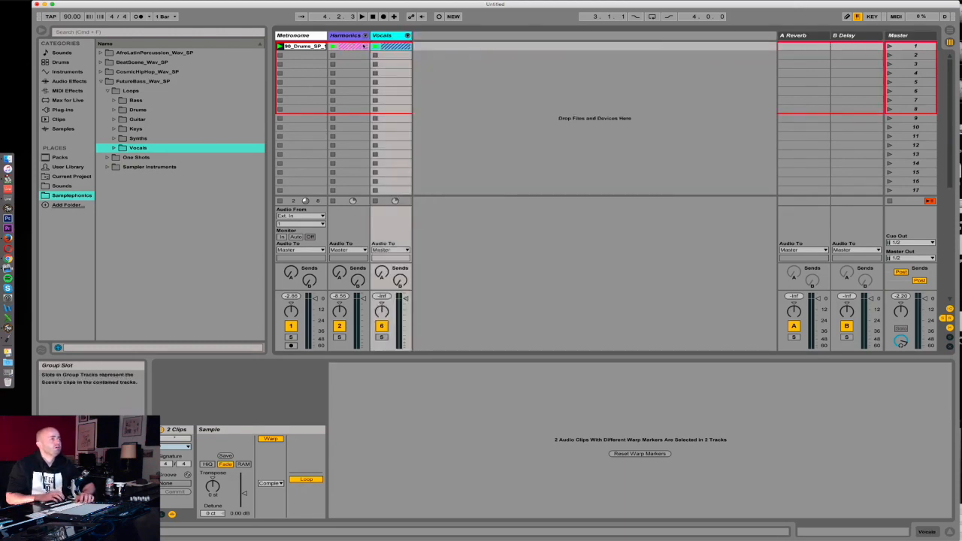
click(365, 35)
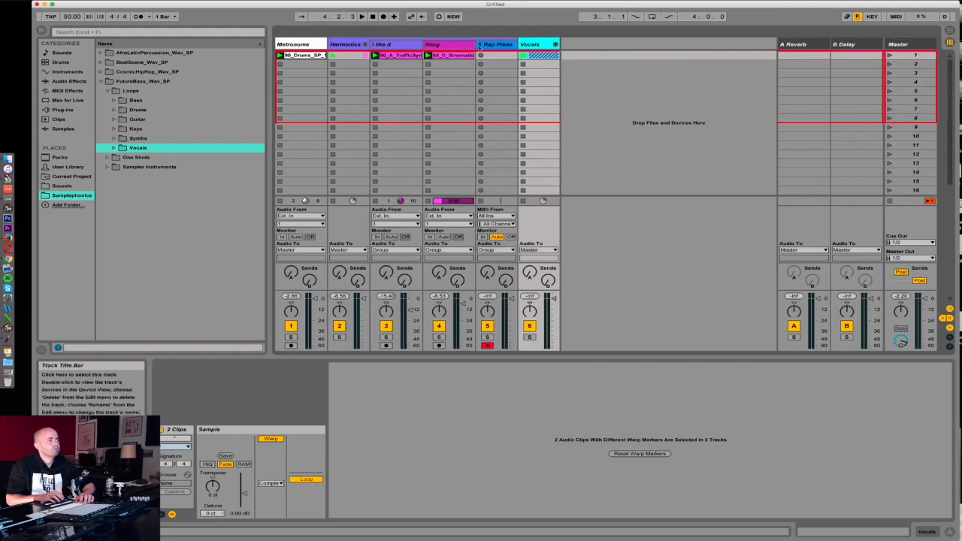
click(485, 45)
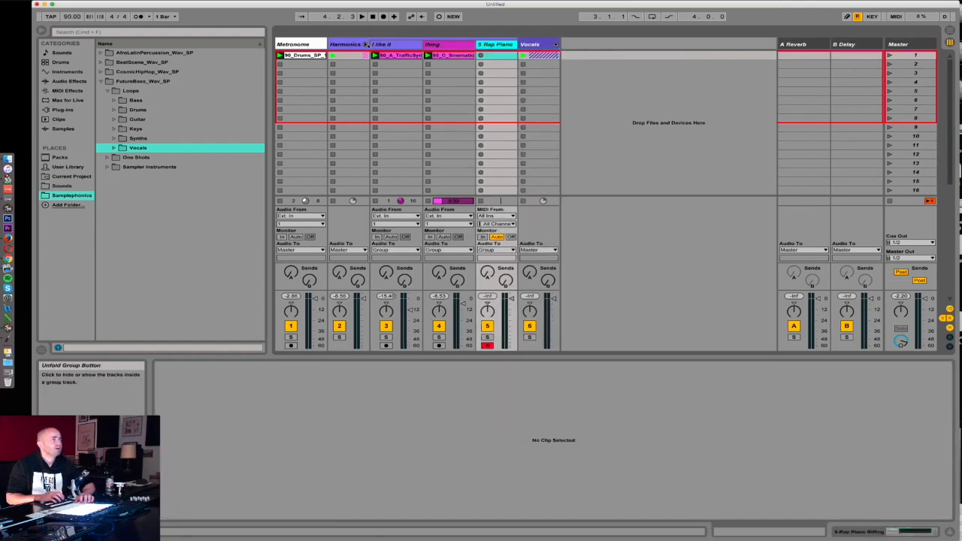
click(365, 45)
Search all browser content for operator and load the Operator instrument onto a new MIDI track.
click(179, 33)
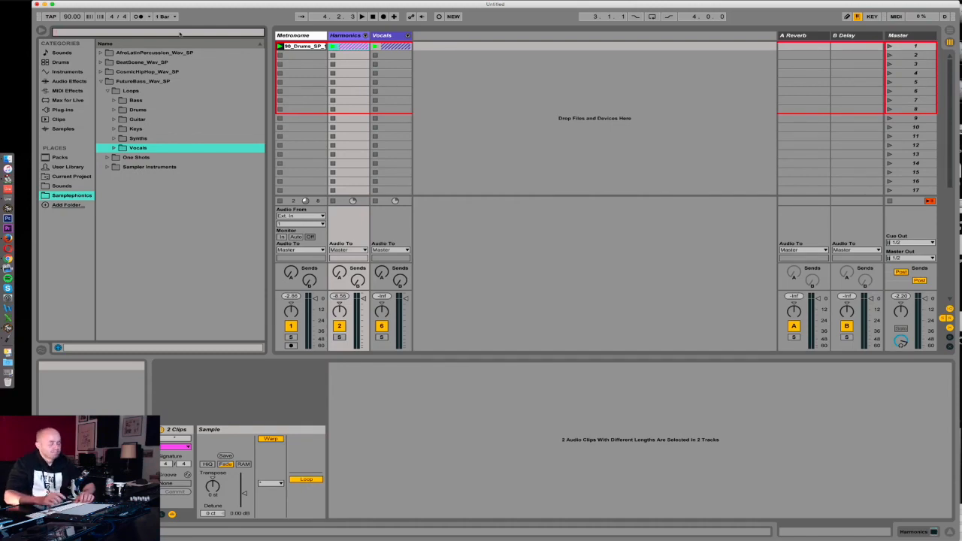
text(operator)
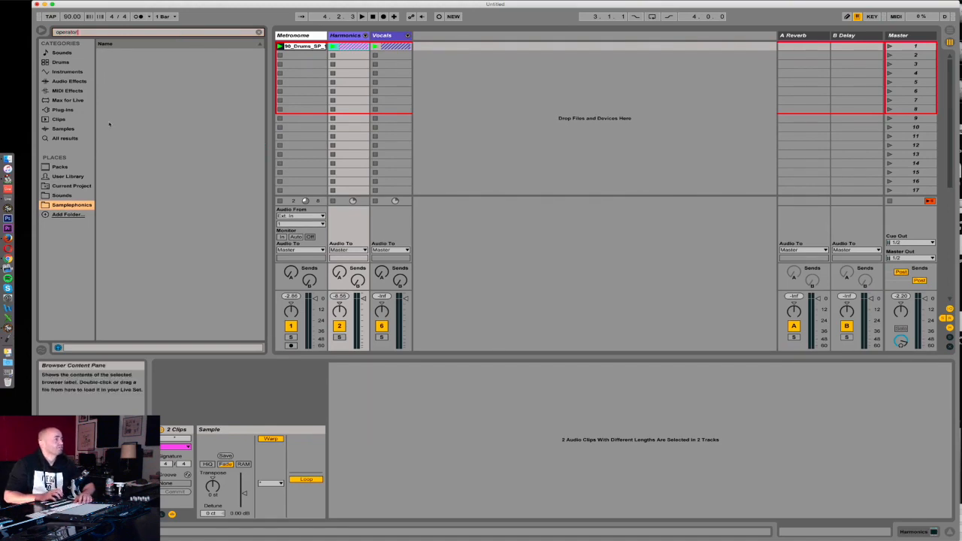
click(77, 137)
drag(127, 53, 458, 98)
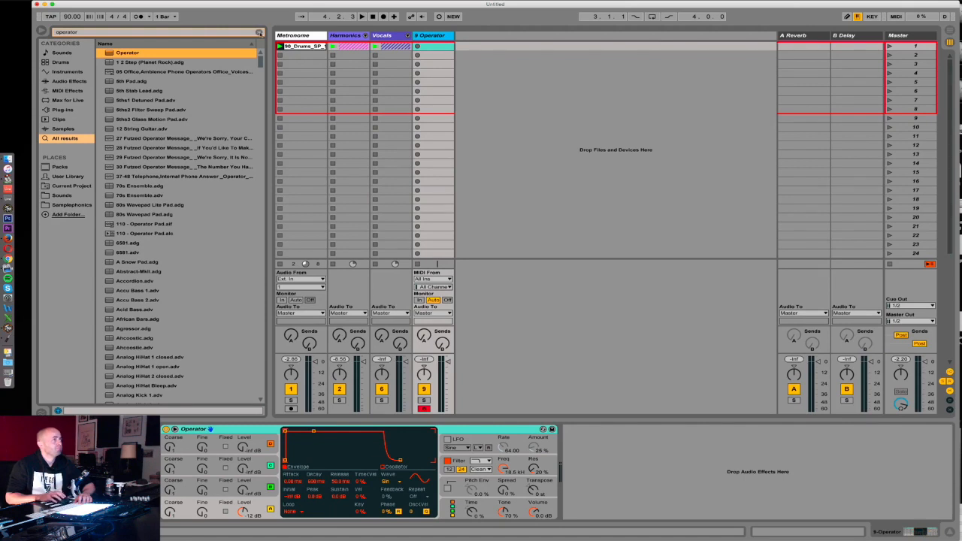
Clear the browser search and audition the 122 BPM C minor 808 and FM bass loops in the Samplephonics FutureBass_Wav_SP folder.
key(super+f)
key(BackSpace)
click(68, 194)
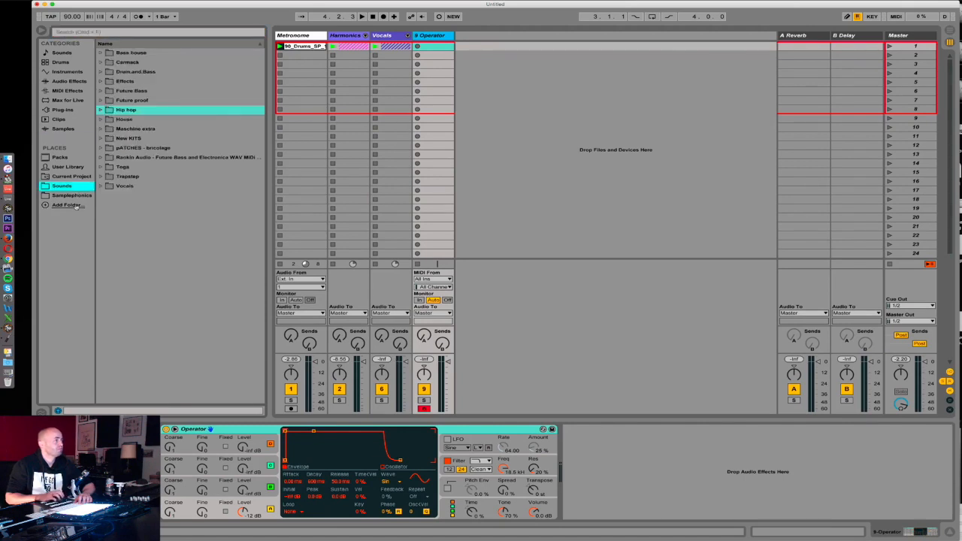
click(72, 195)
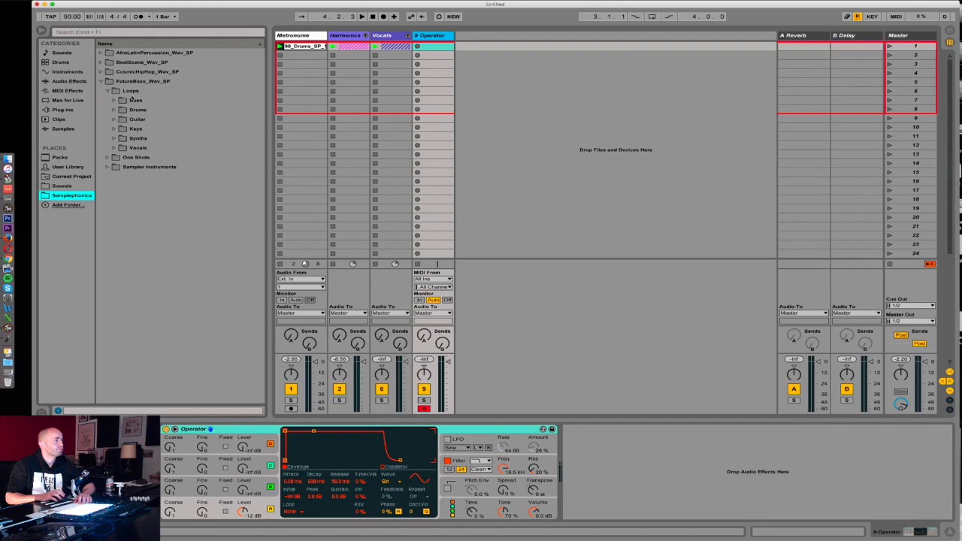
click(115, 100)
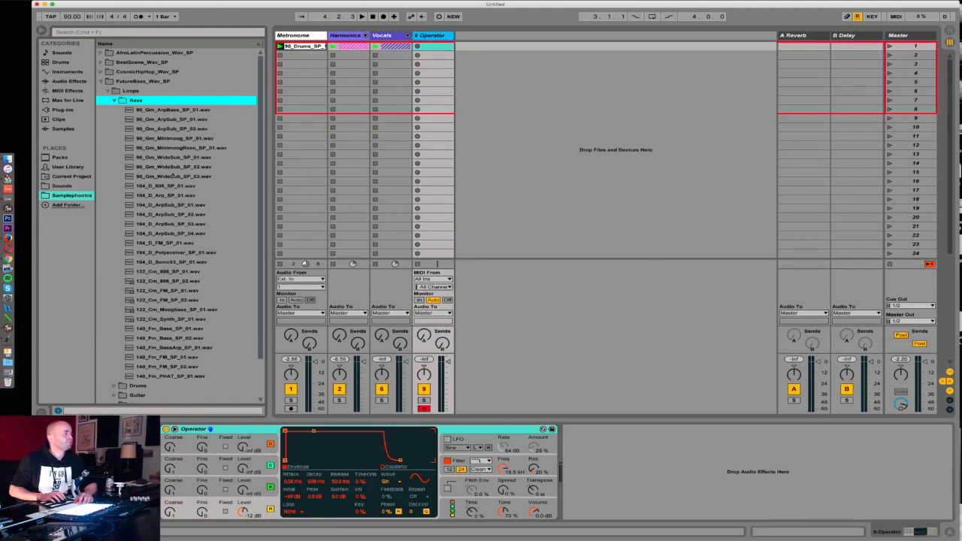
click(174, 271)
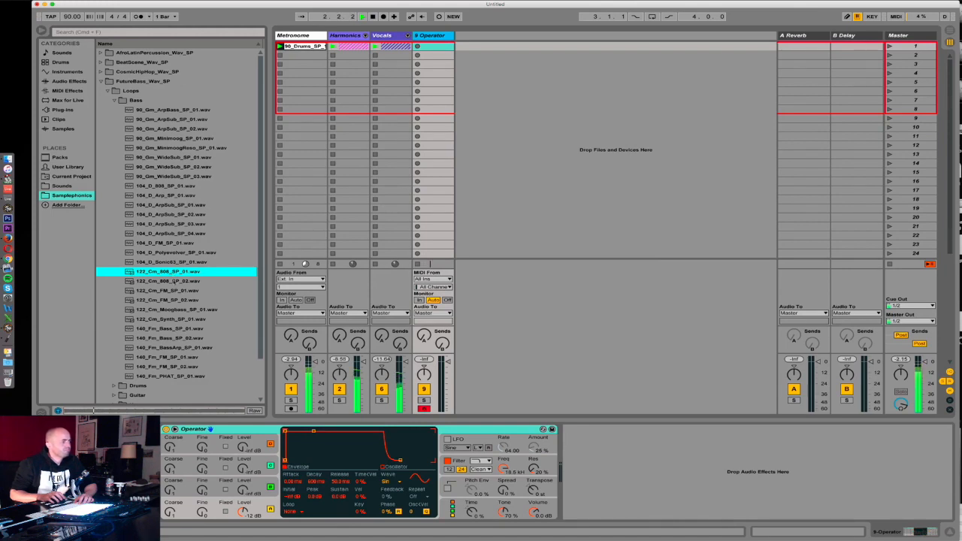
click(175, 280)
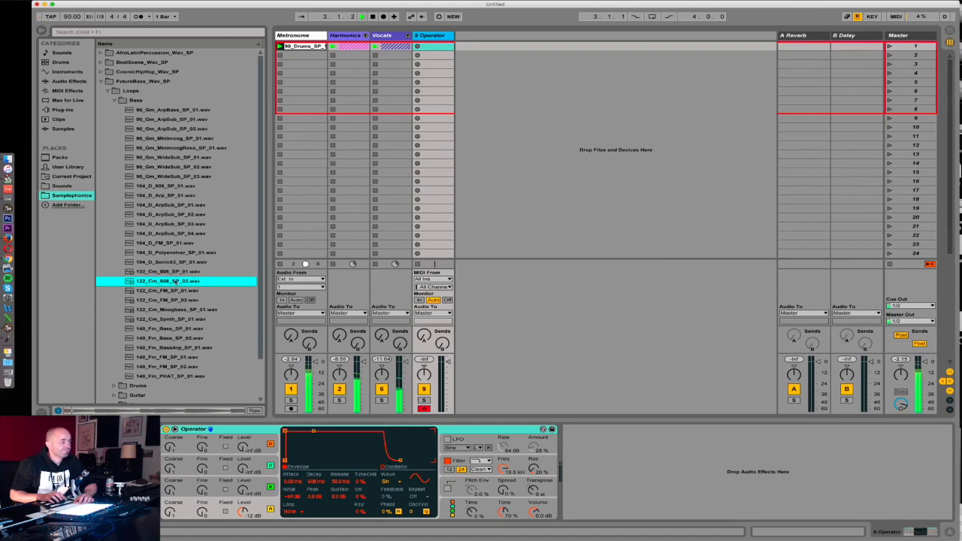
click(178, 290)
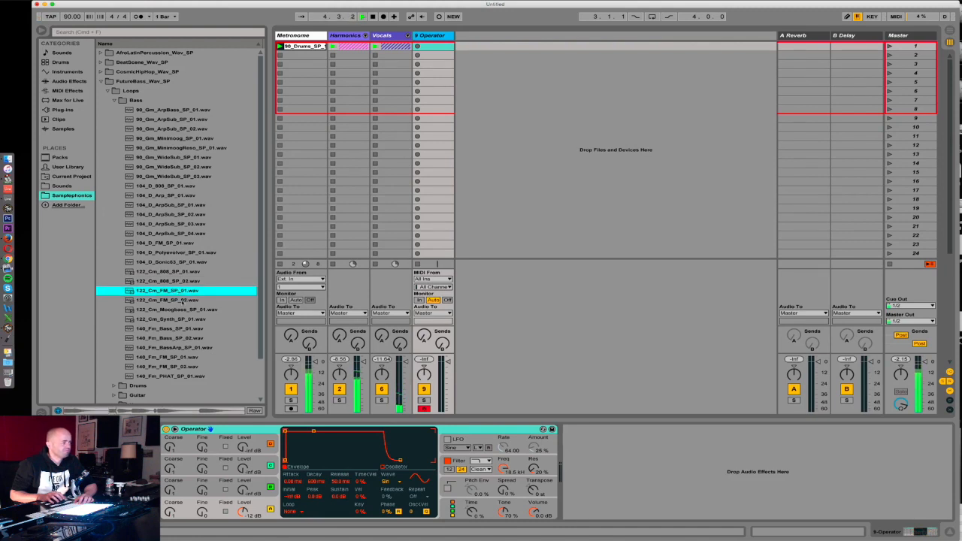
drag(182, 301, 208, 90)
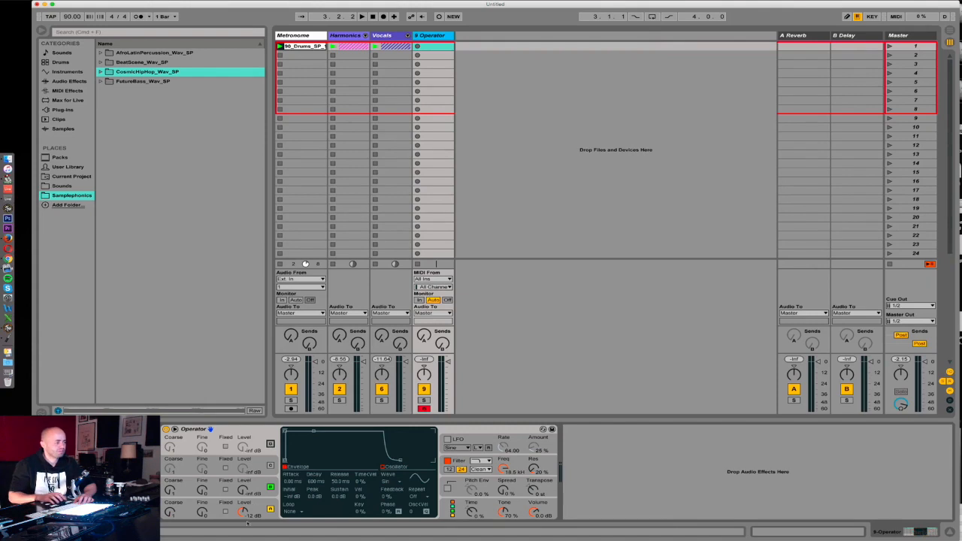
Switch off Operator's oscillators C and D, leaving oscillators A and B active.
click(252, 492)
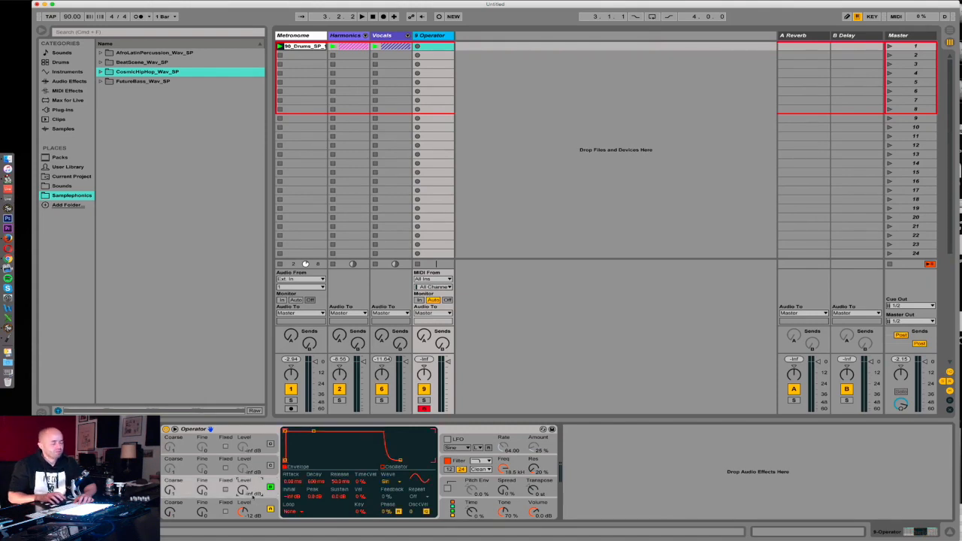
click(270, 444)
click(271, 466)
click(271, 444)
click(270, 466)
click(271, 488)
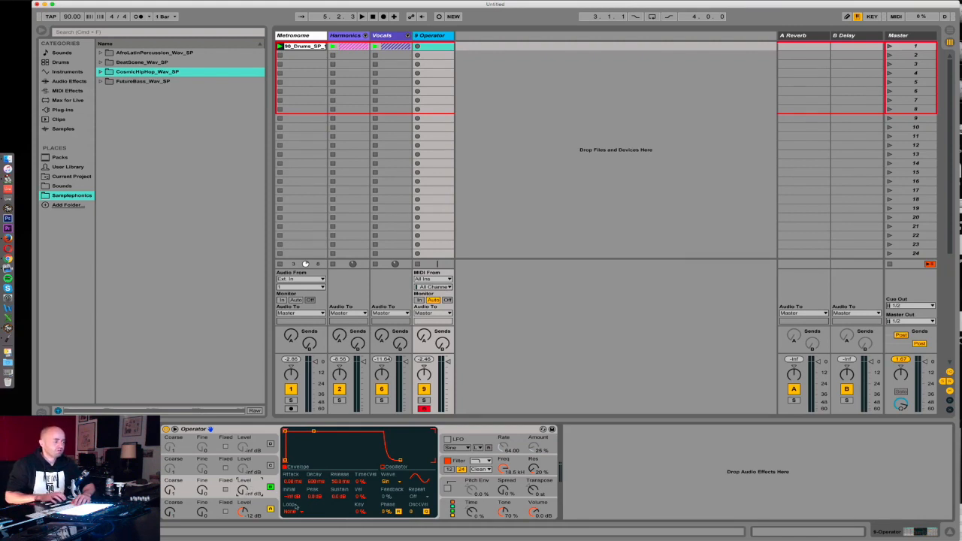
Shape oscillator B's envelope with about 39 ms attack, 216 ms decay and no sustain, and set its level to -19 dB.
click(451, 508)
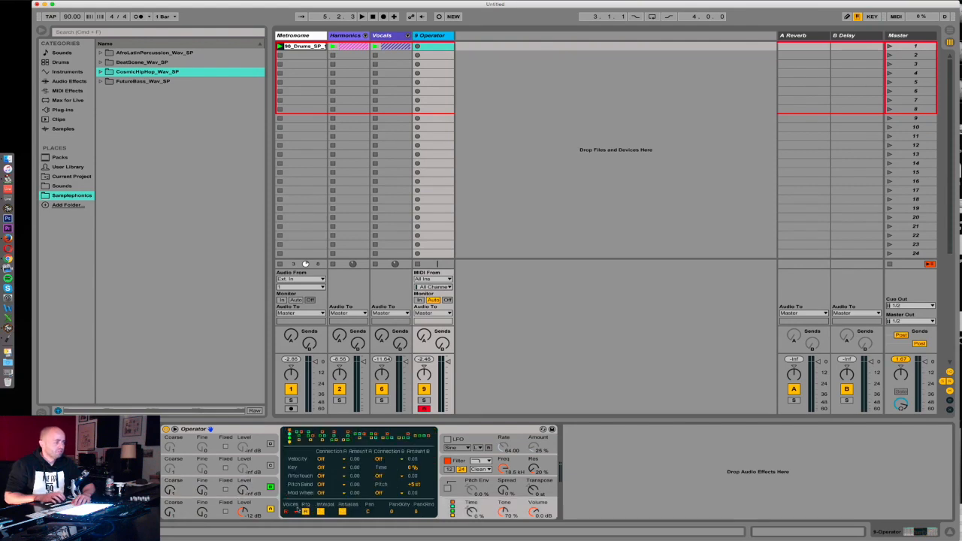
click(254, 487)
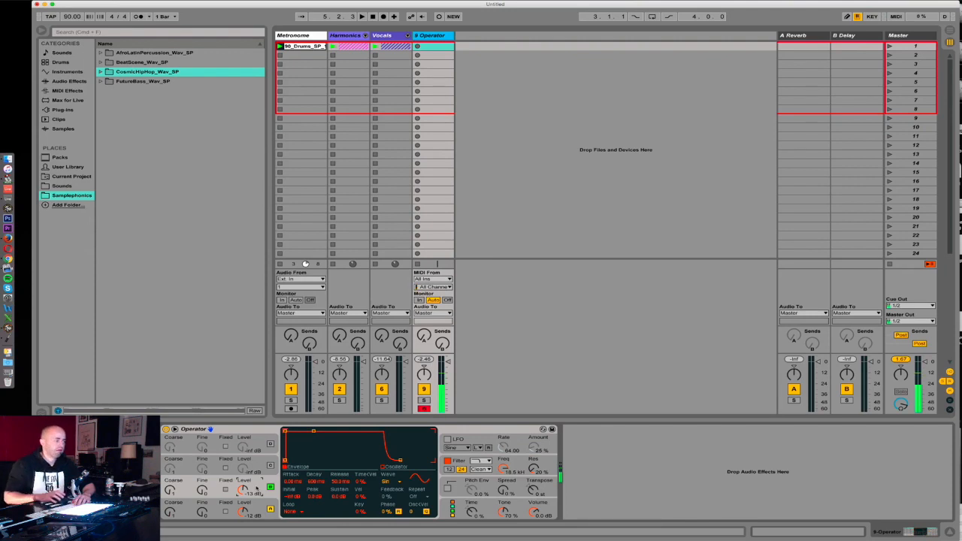
drag(313, 431, 313, 460)
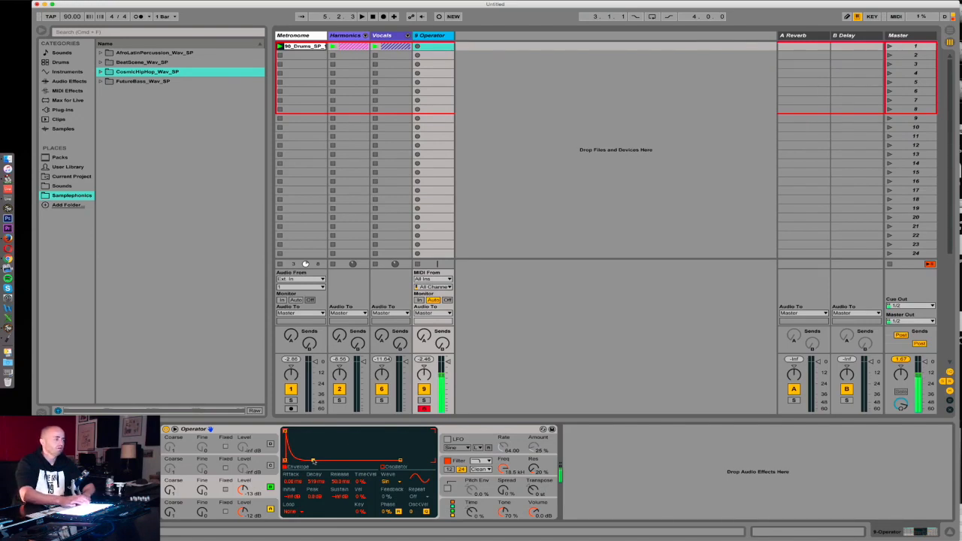
drag(285, 430, 309, 431)
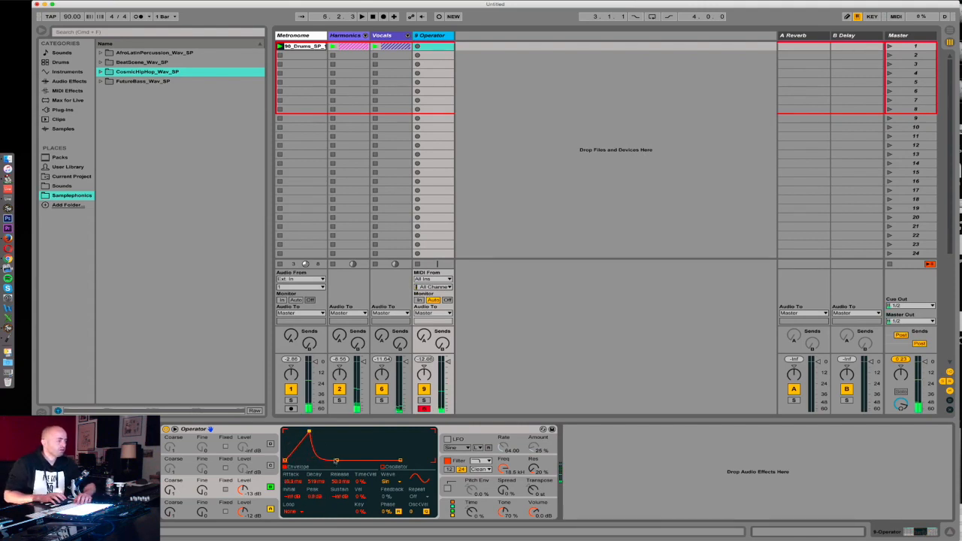
drag(337, 459, 333, 460)
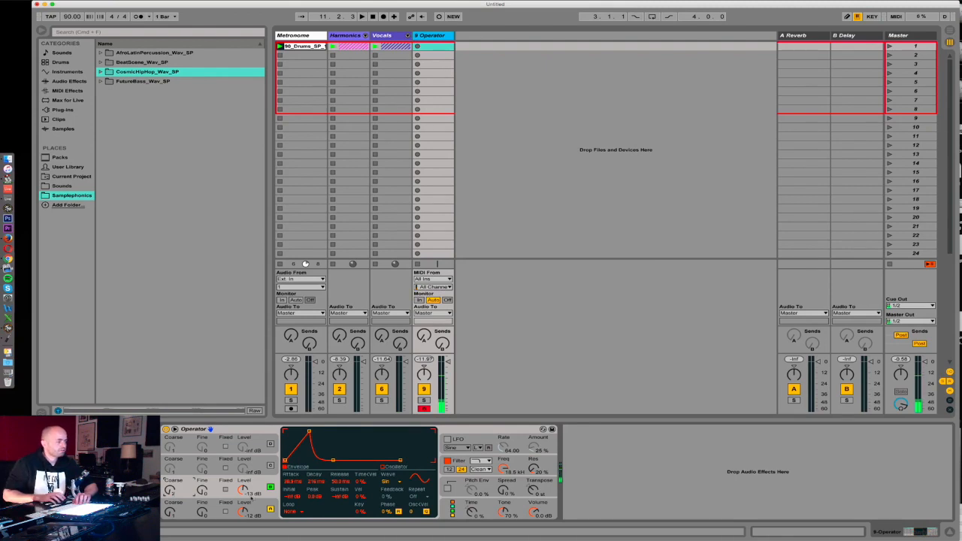
drag(243, 490, 243, 495)
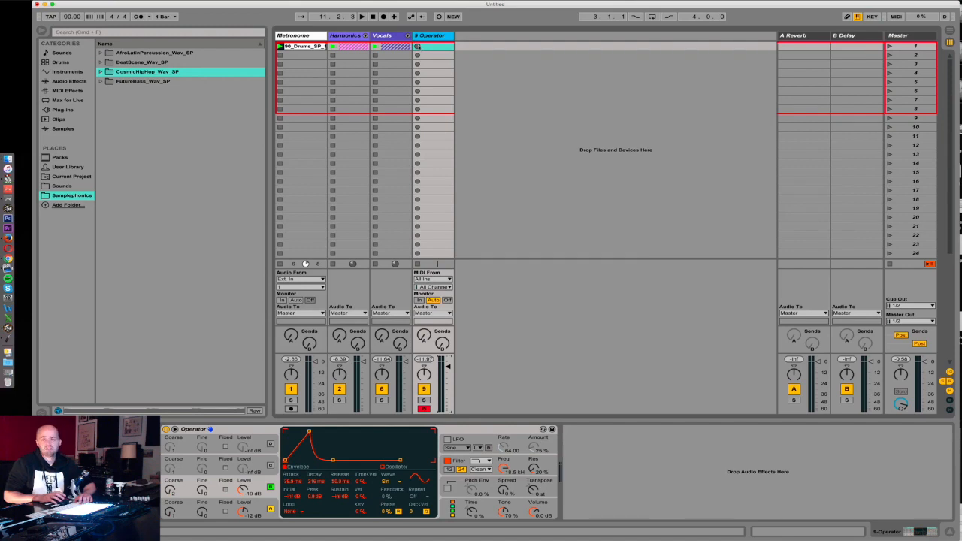
Record a 16-bar bass performance into the Operator track's first clip slot, stop playback, and open the recorded clip.
click(418, 46)
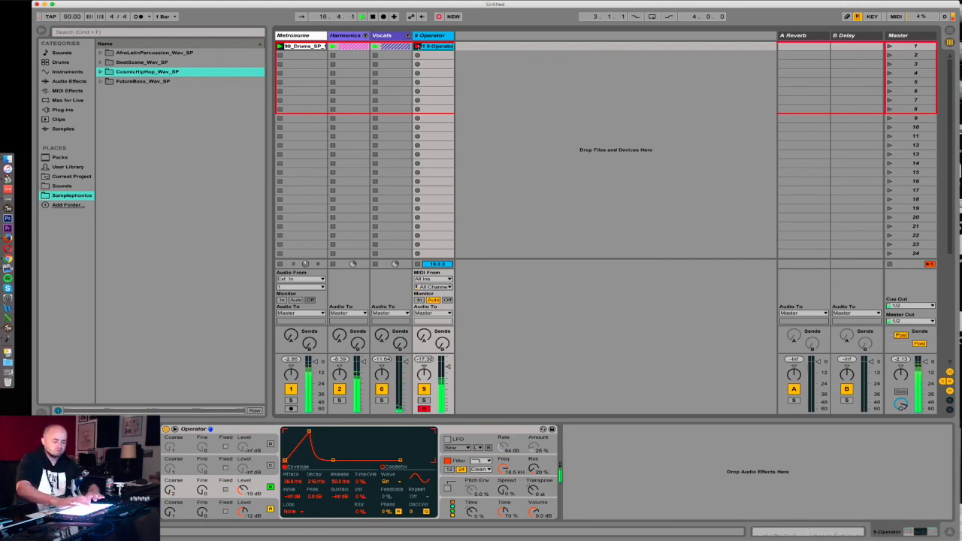
key(space)
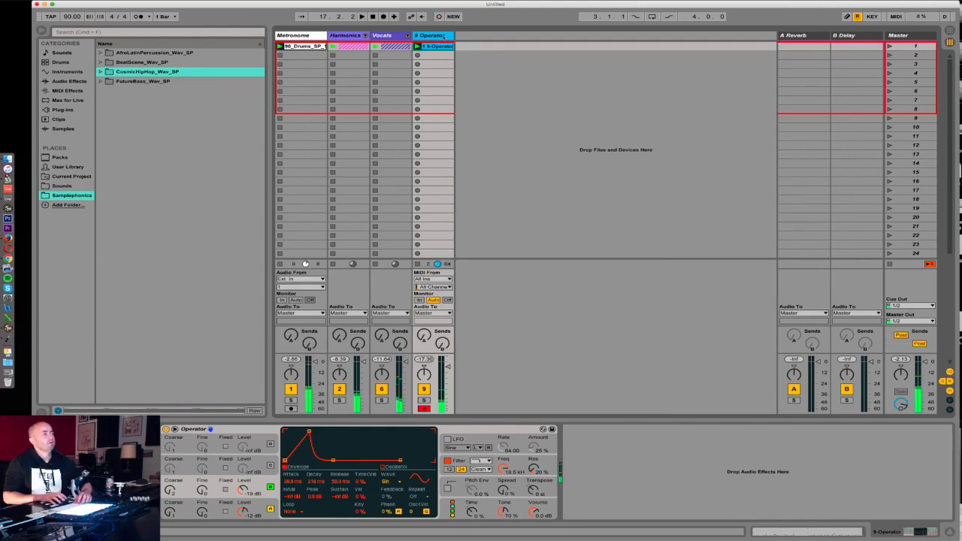
double_click(440, 47)
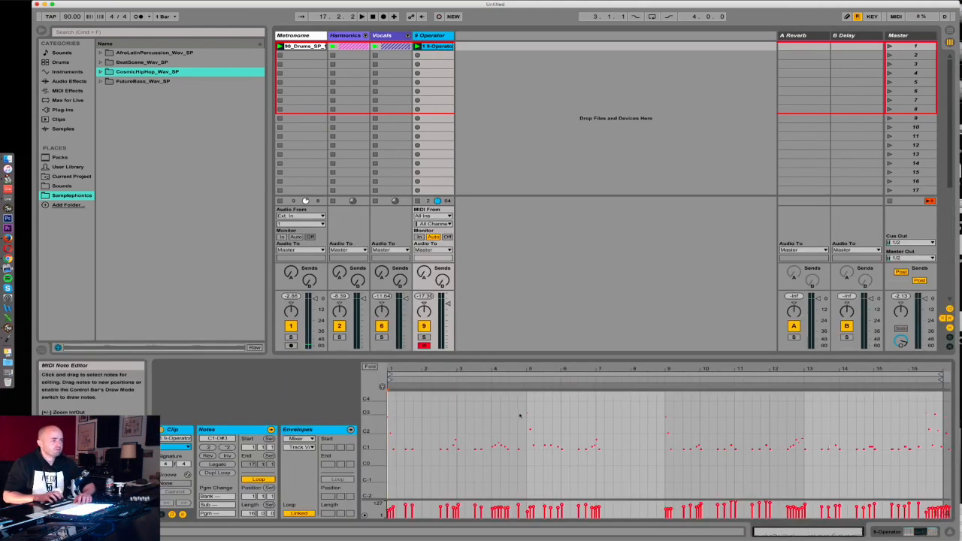
Set the clip's loop to start at bar 9 for eight bars and crop the clip to that section.
drag(391, 377, 665, 377)
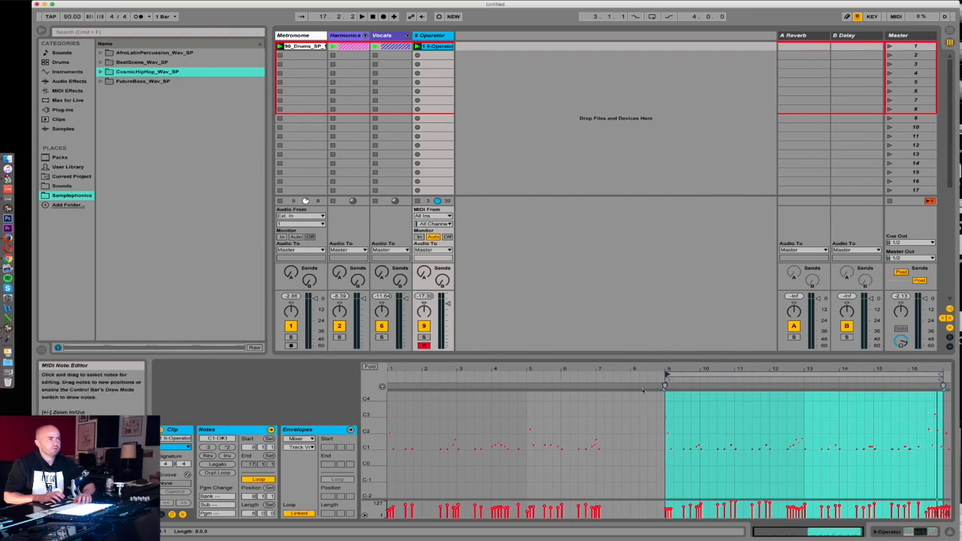
key(space)
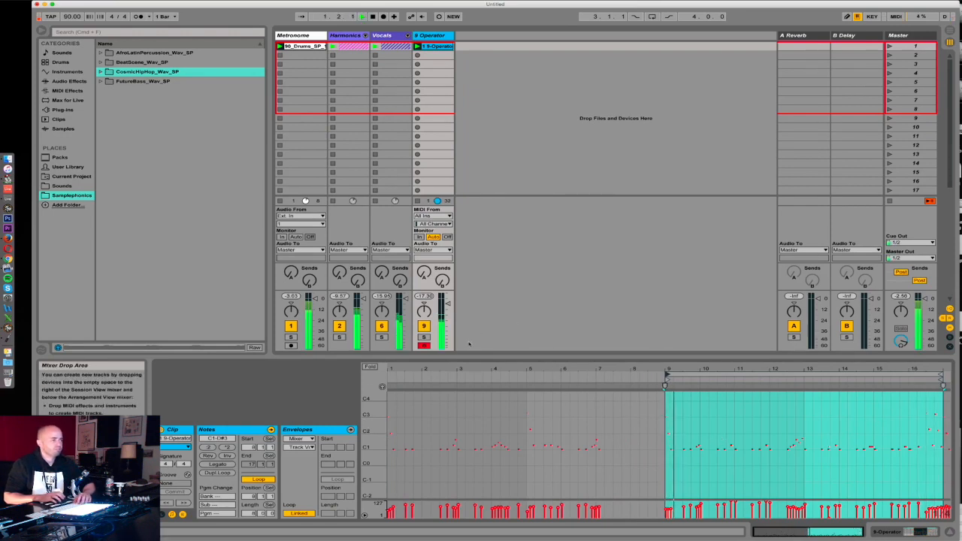
drag(666, 399, 939, 481)
right_click(722, 474)
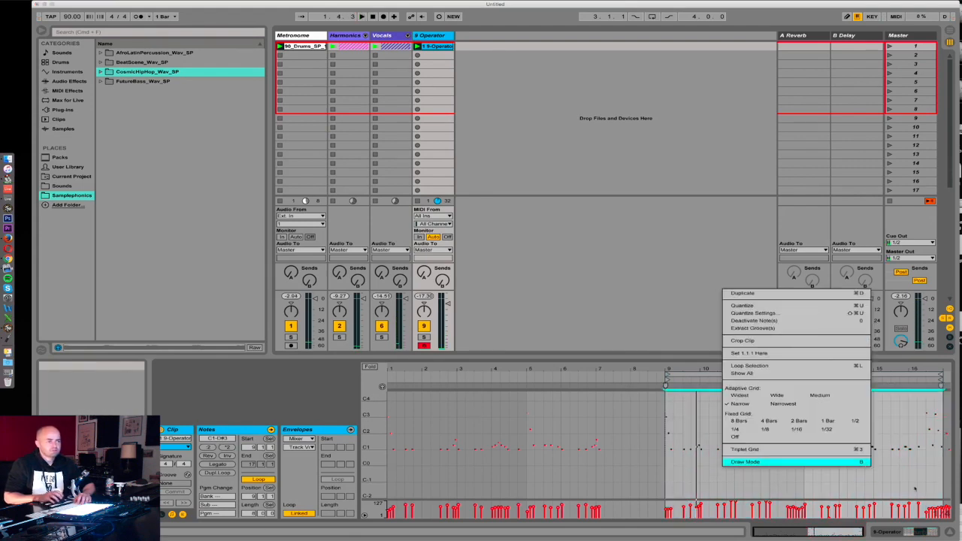
click(759, 372)
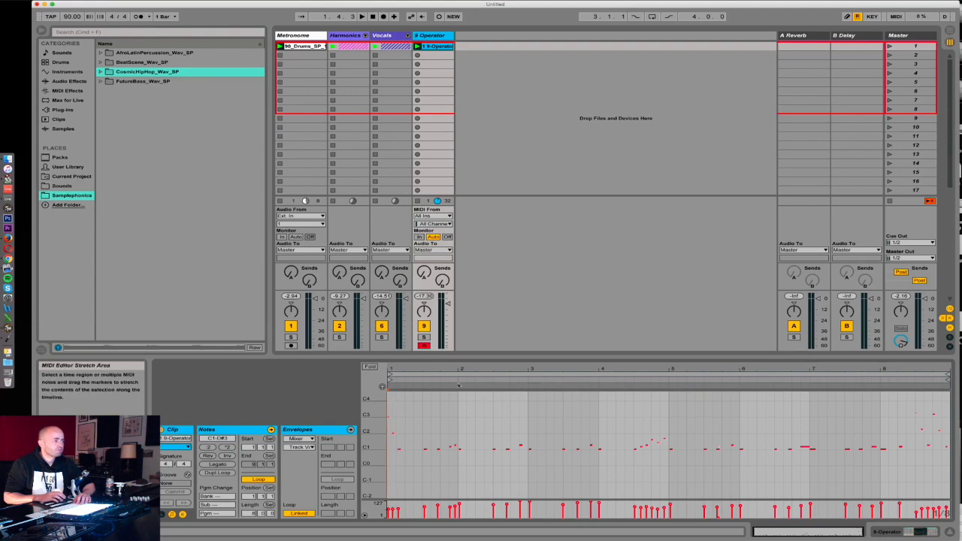
Fold the note editor to the used pitches and quantize all note starts to 1/16T at 100%.
click(370, 367)
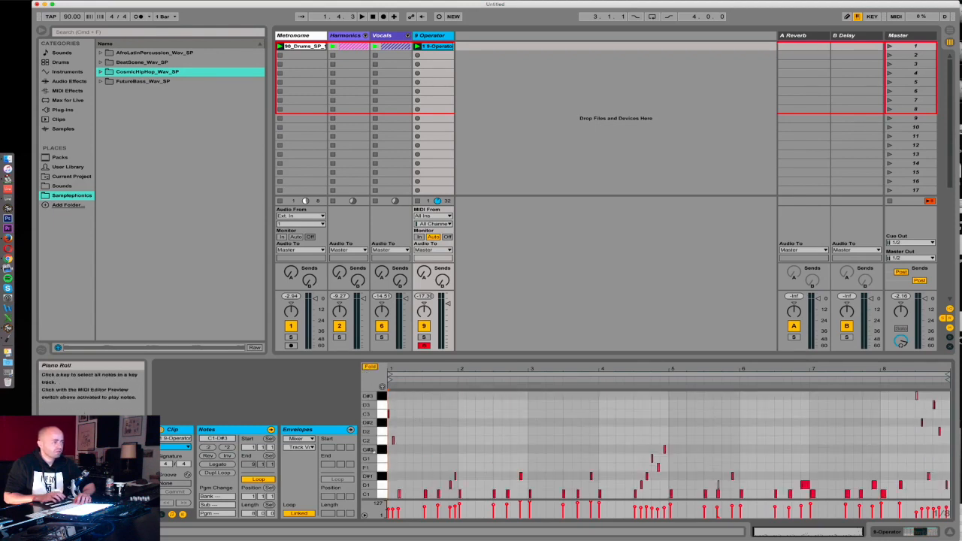
key(space)
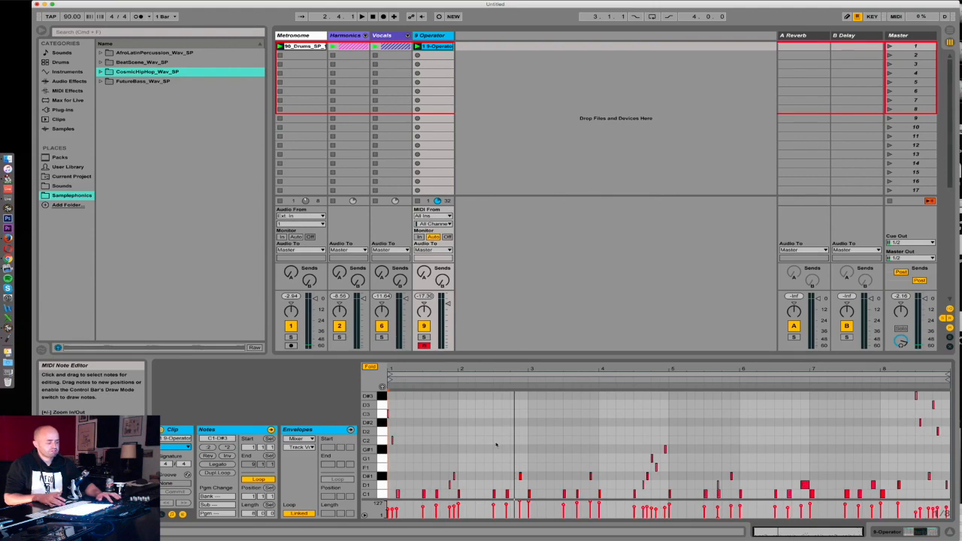
key(super+a)
key(super+shift+u)
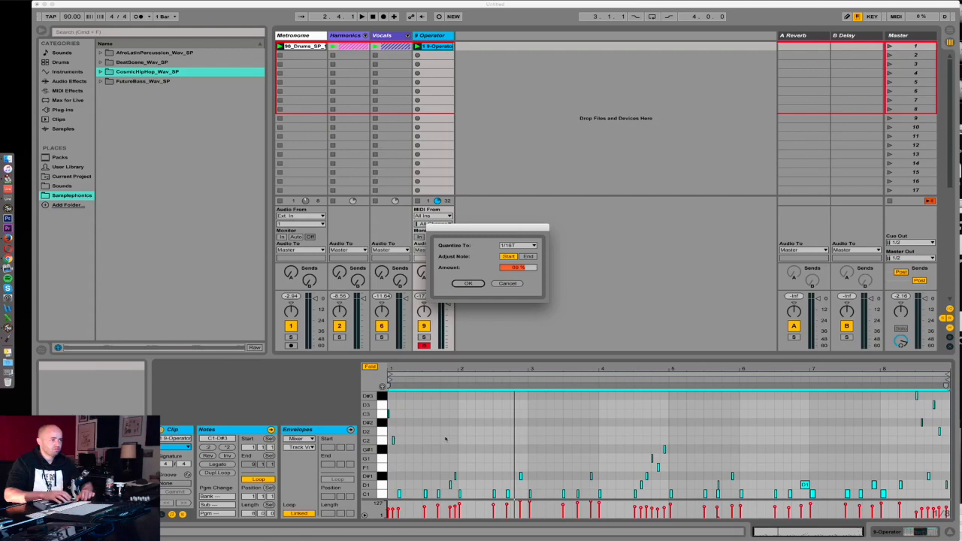
drag(515, 267, 515, 239)
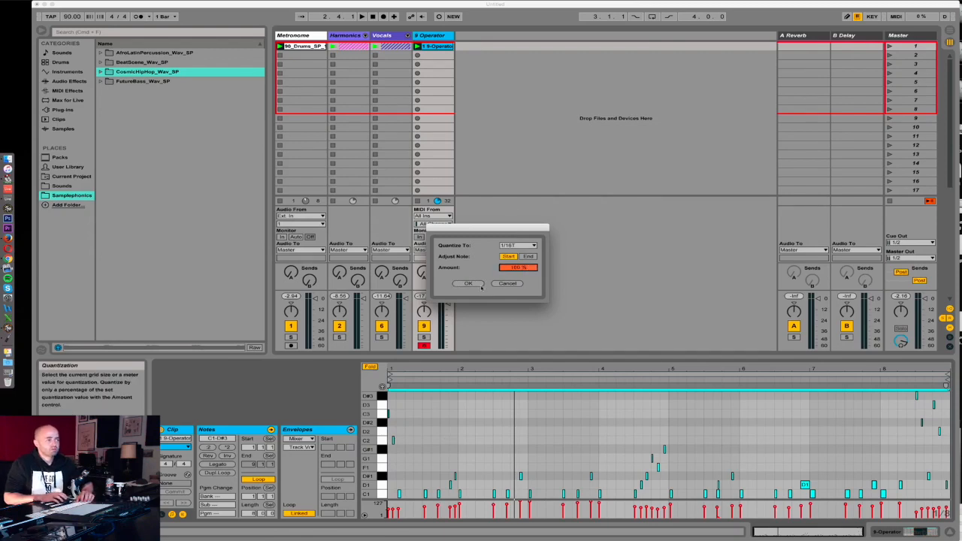
click(516, 246)
click(516, 246)
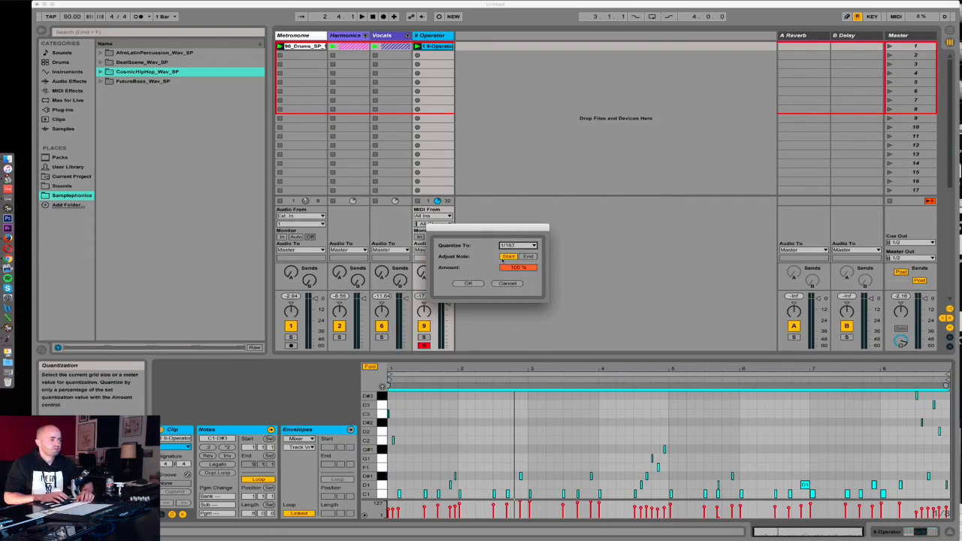
click(468, 283)
Play back the clip, delete the stray D1 note in bar 8, and rename the Operator track Bass line.
key(space)
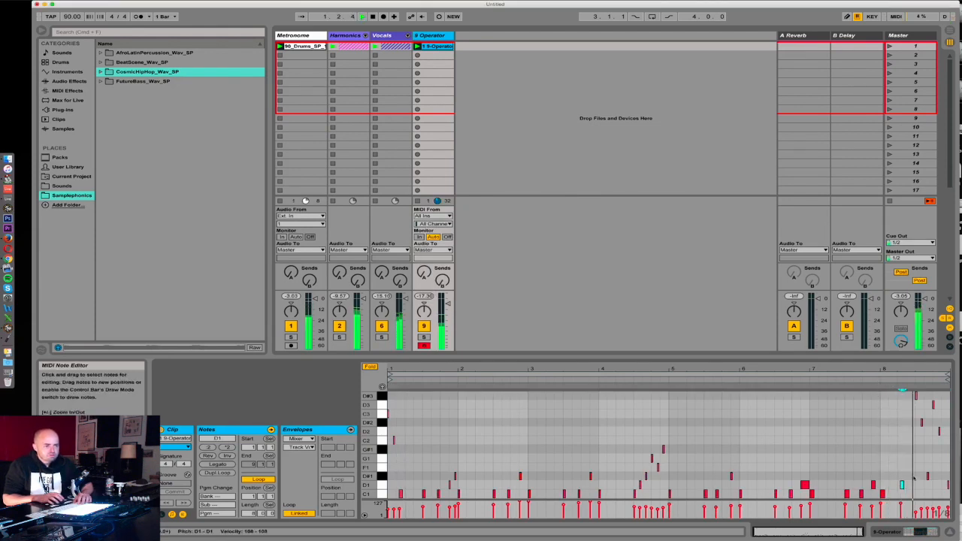
key(Delete)
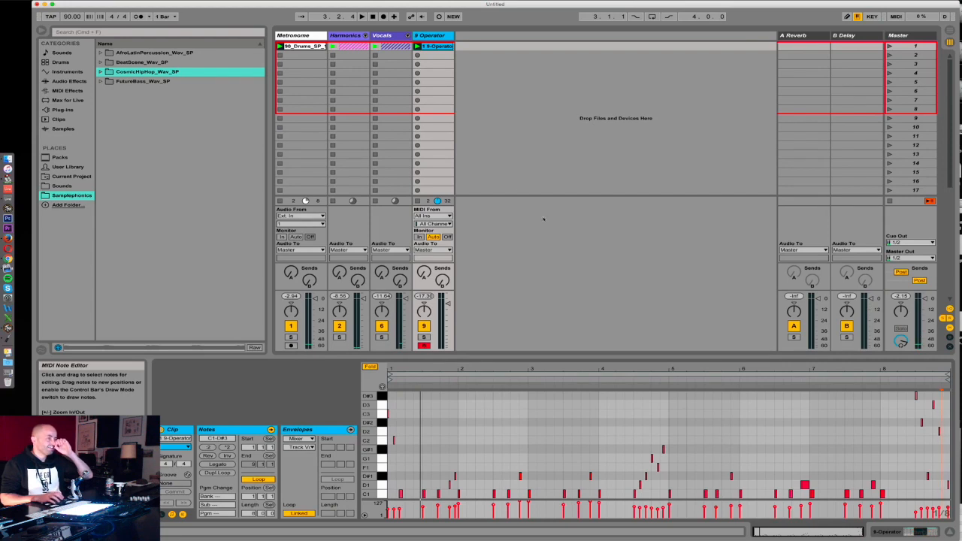
text(Bass line)
key(Return)
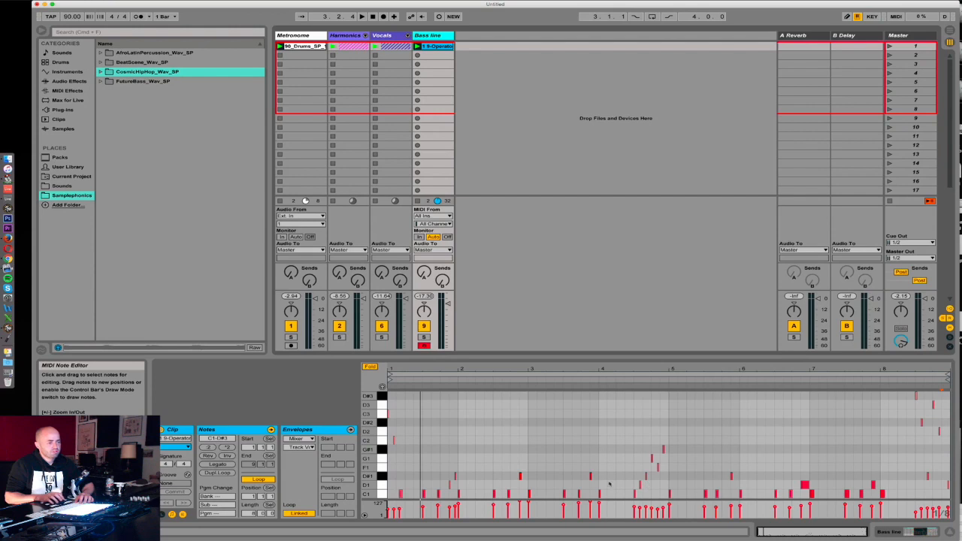
Audition bass loops in the Samplephonics folders and place 100_B_Flatbass_SP_02.wav in the first slot of a new audio track.
click(101, 62)
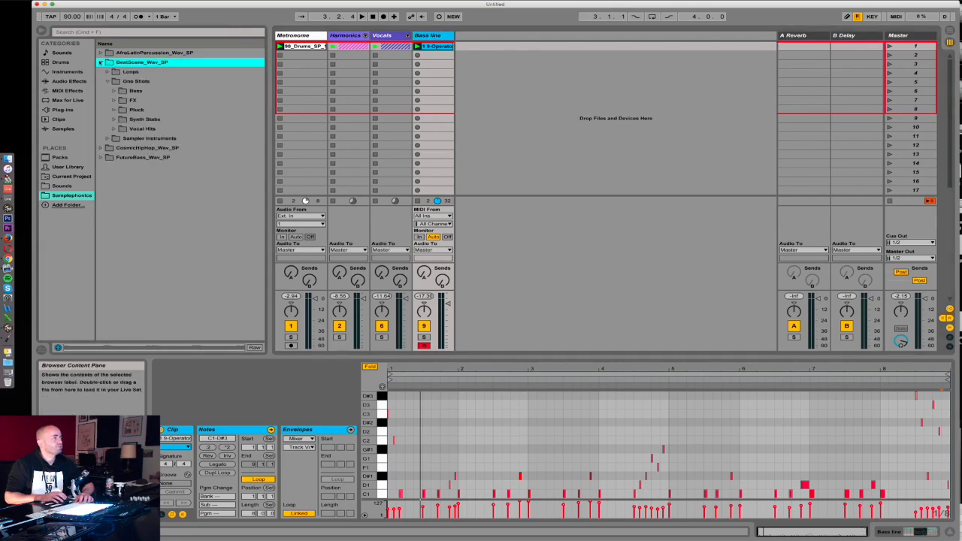
click(115, 91)
scroll(156, 226, down, 10)
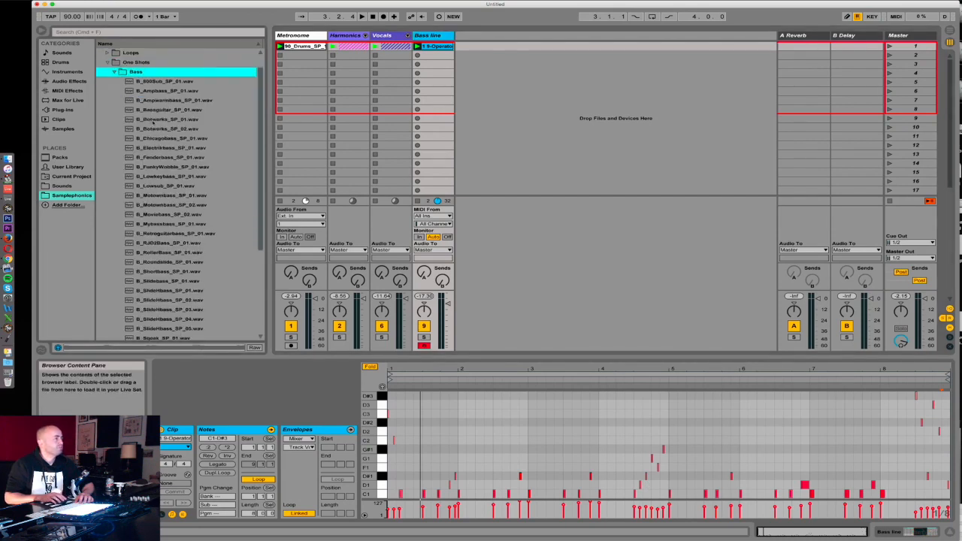
click(161, 267)
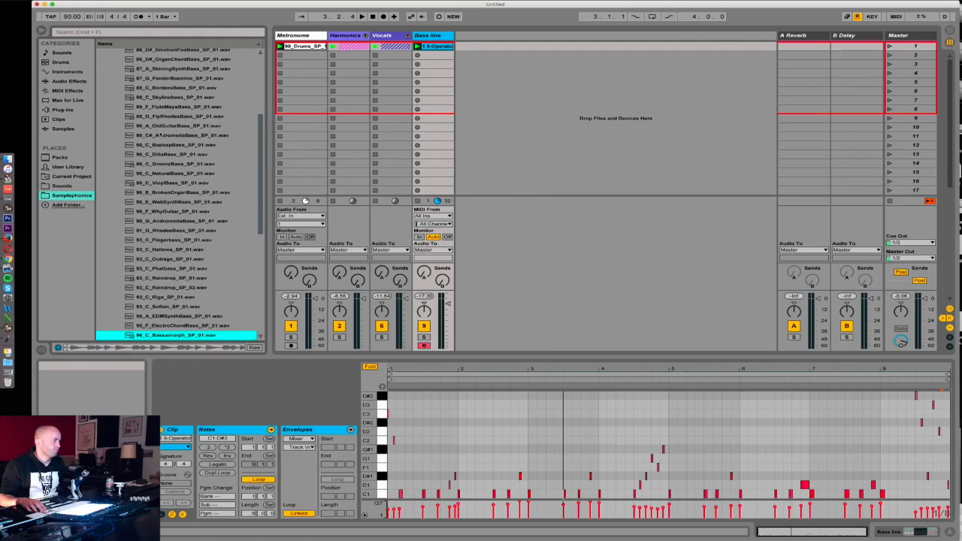
key(Up)
key(Down)
key(Down)
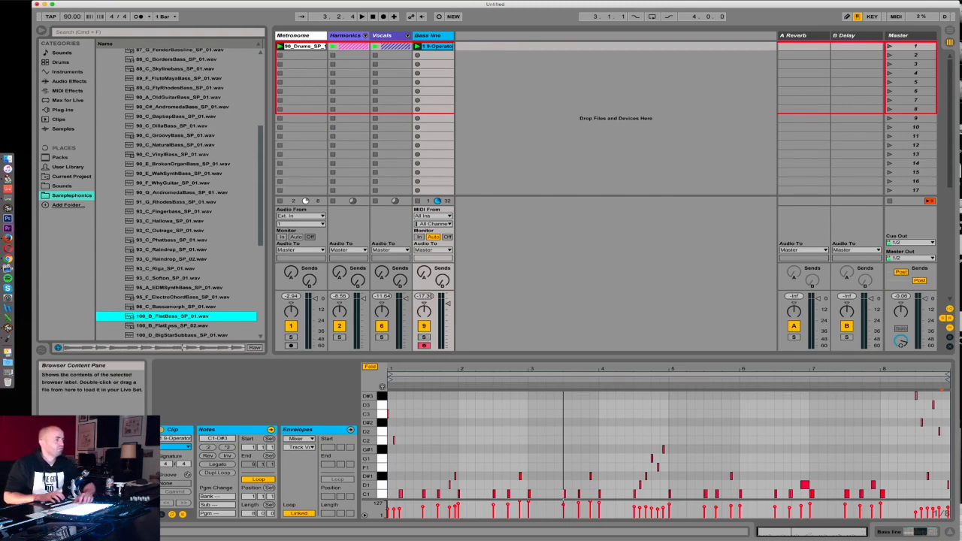
click(170, 326)
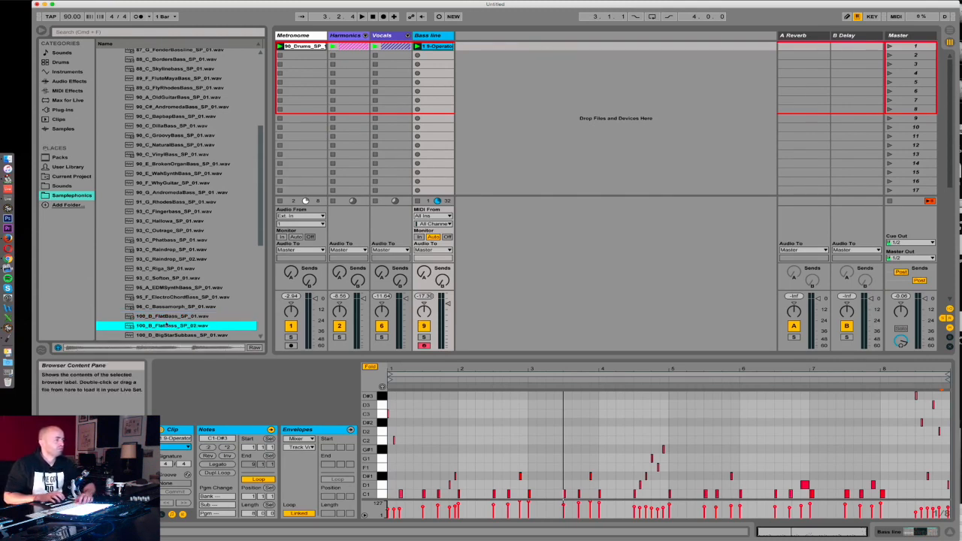
drag(350, 230, 475, 48)
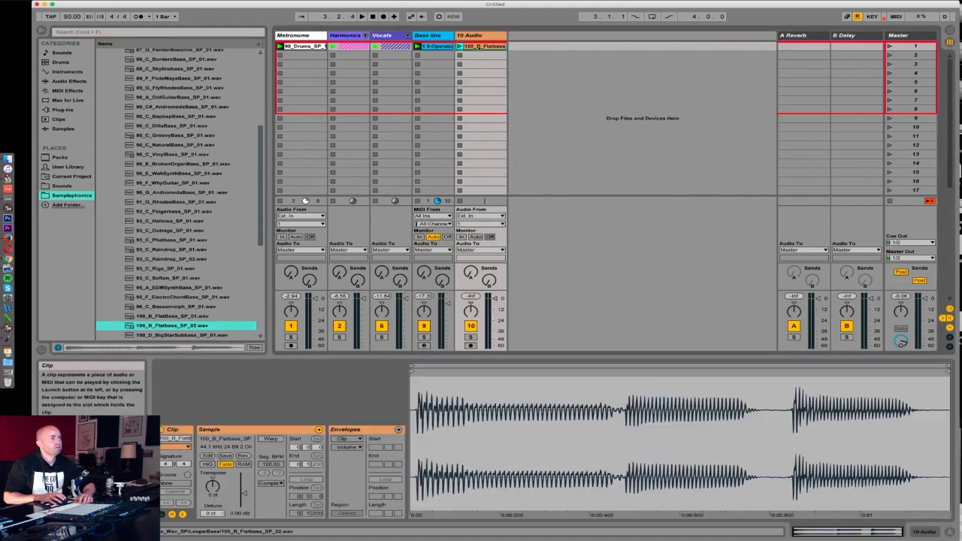
Turn on Warp for the Flatbass clip and show its Clip Volume envelope.
click(182, 515)
click(182, 515)
click(182, 515)
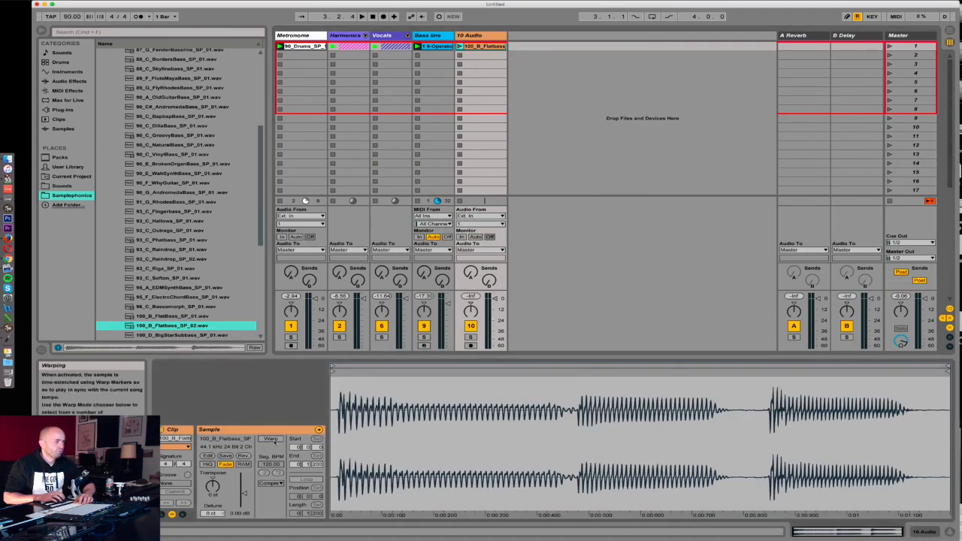
click(271, 438)
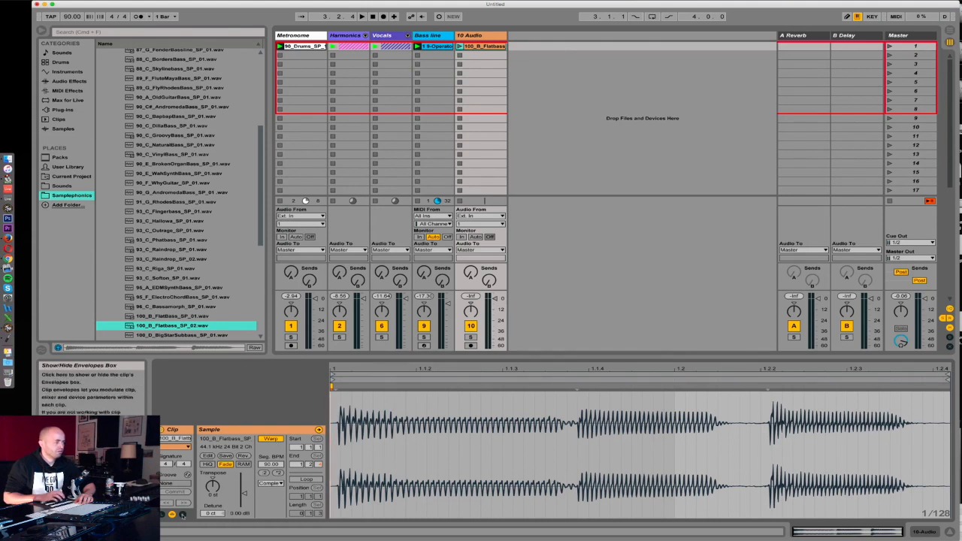
click(182, 515)
click(349, 439)
click(351, 447)
click(351, 447)
click(356, 456)
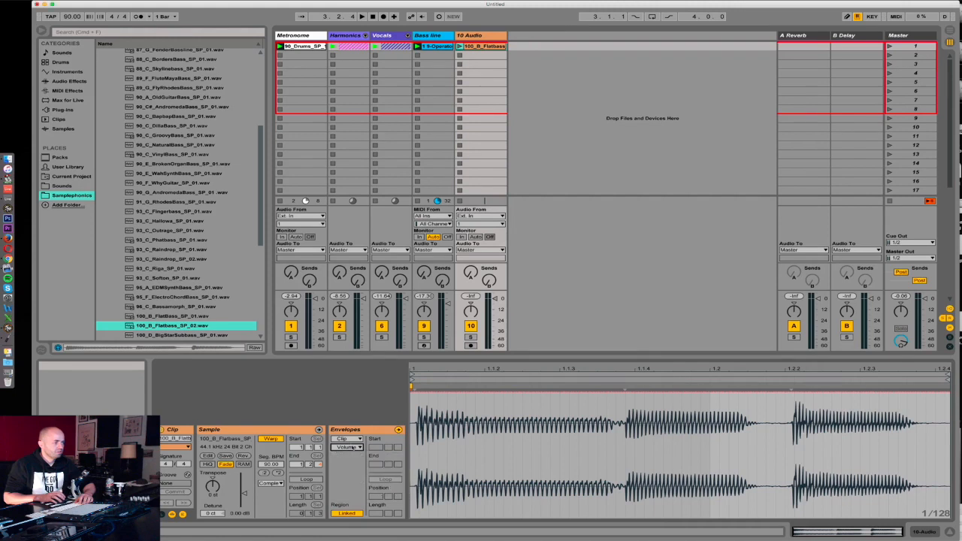
Play the set and launch the Flatbass clip to hear it with the other tracks.
key(space)
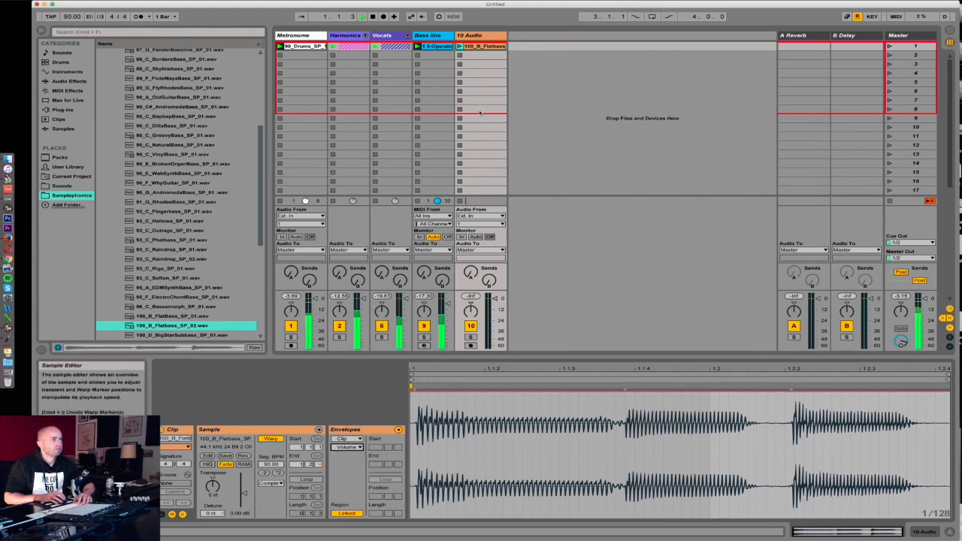
click(459, 47)
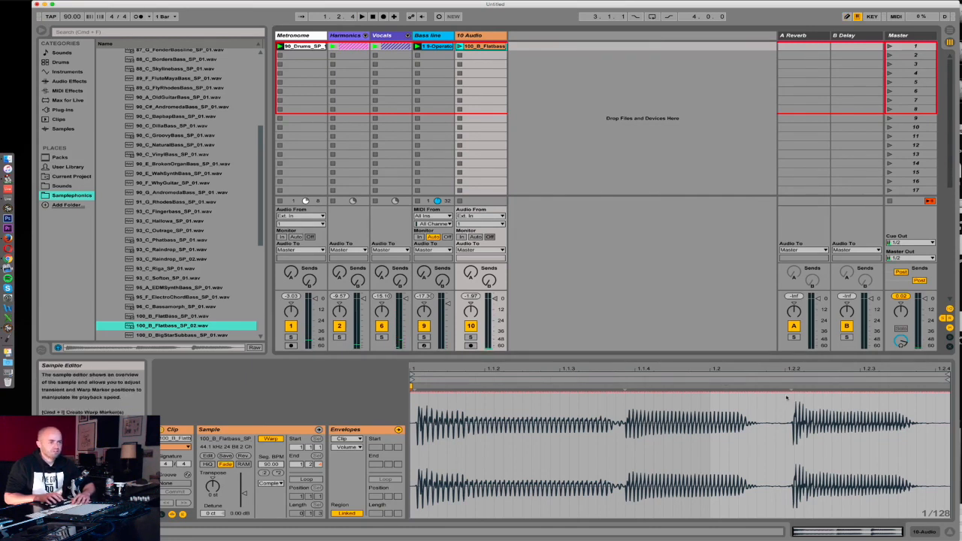
drag(687, 392, 783, 517)
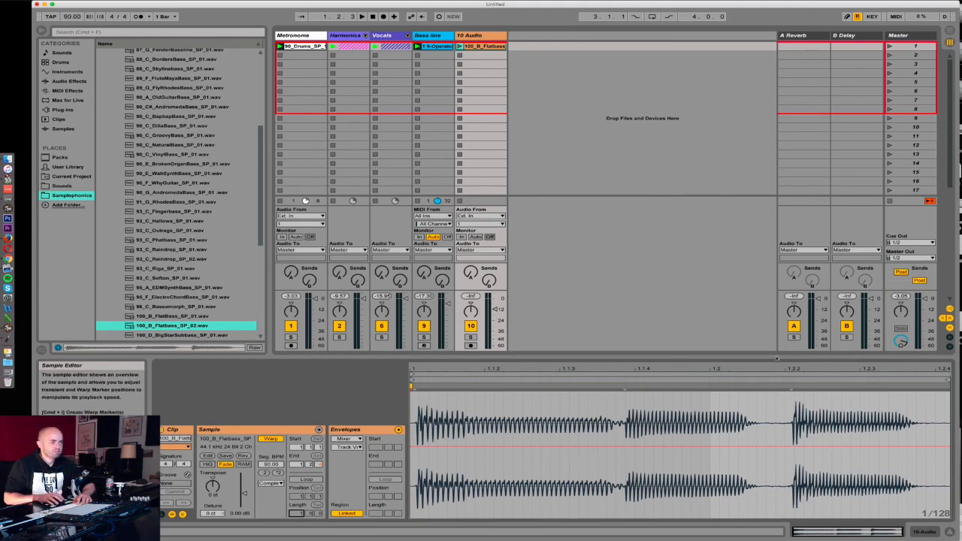
Extend the Flatbass clip's end to 2.1.1 and warp its third note to start at 1.2.3.
mouse_move(791, 389)
mouse_down()
mouse_move(949, 390)
mouse_move(563, 386)
mouse_up()
drag(945, 379, 951, 379)
drag(783, 369, 789, 323)
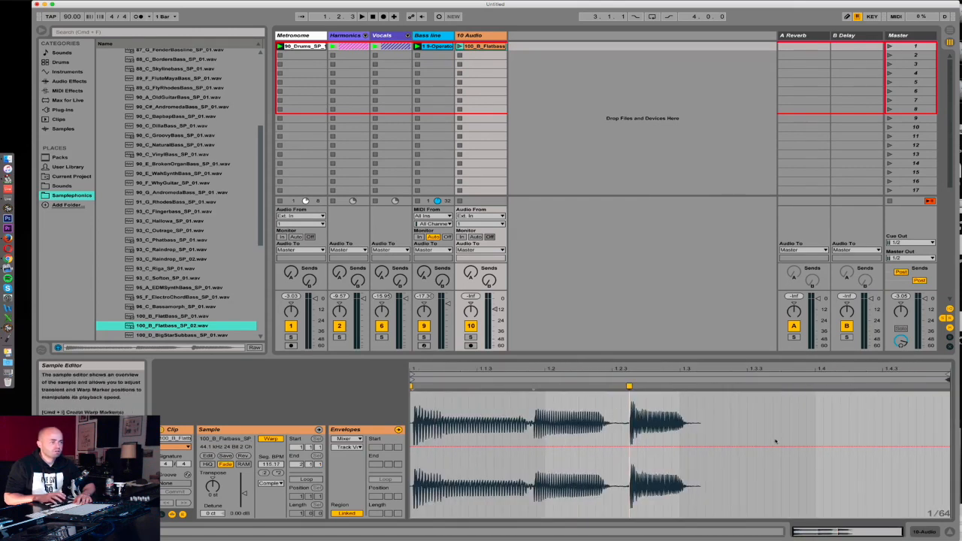
drag(629, 386, 612, 386)
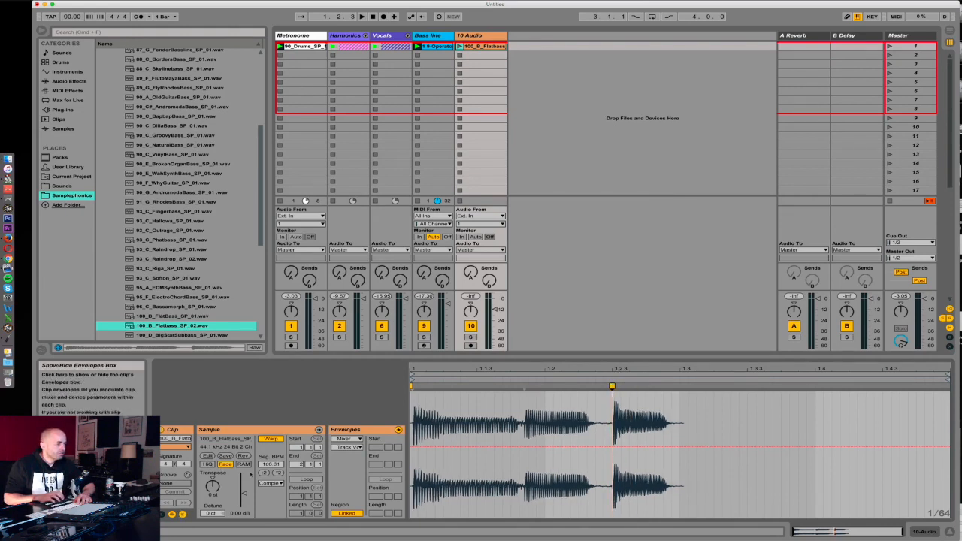
Try silencing the first two notes with the Clip Volume envelope, and turn on Loop for the Flatbass clip.
click(342, 438)
click(360, 454)
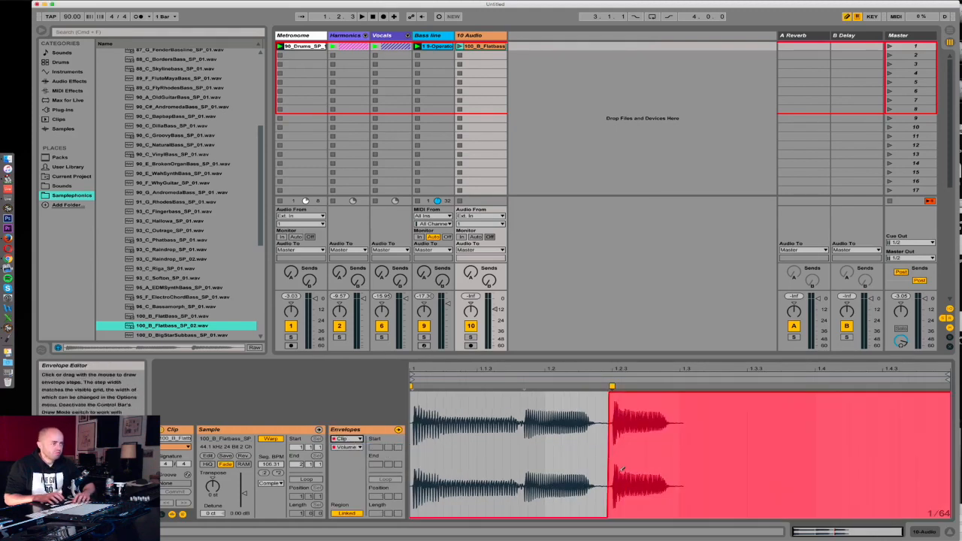
mouse_move(605, 509)
mouse_down()
mouse_move(509, 466)
mouse_move(404, 342)
mouse_up()
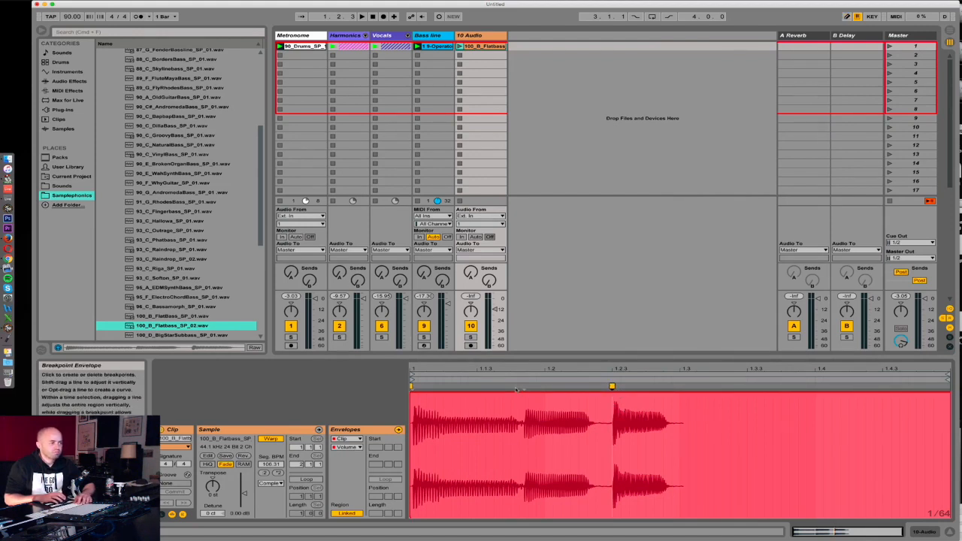
click(306, 479)
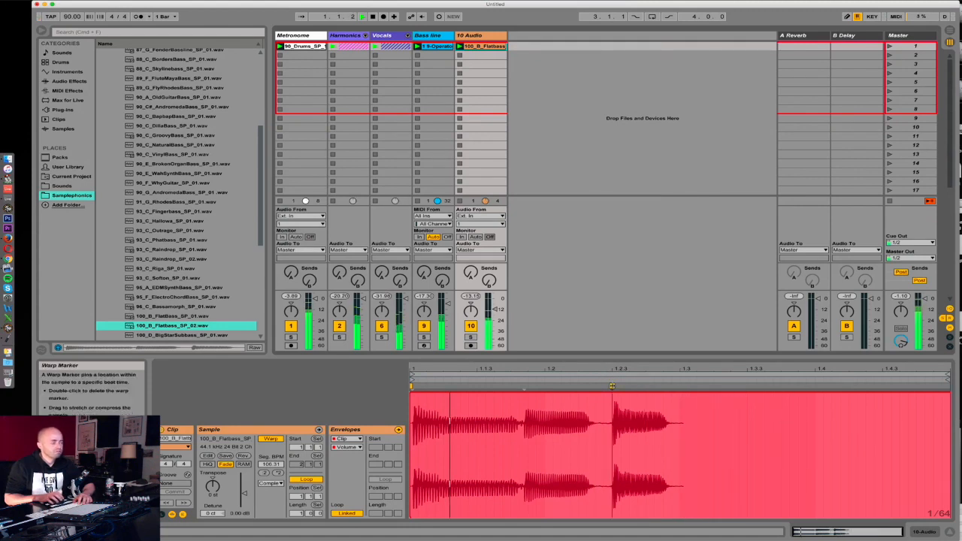
Draw the Clip Volume envelope down to silence before 1.2.3 and raise the Flatbass track's volume slightly during playback.
key(space)
key(b)
mouse_move(607, 403)
mouse_down()
mouse_move(604, 540)
mouse_move(620, 538)
mouse_move(412, 538)
mouse_up()
click(611, 394)
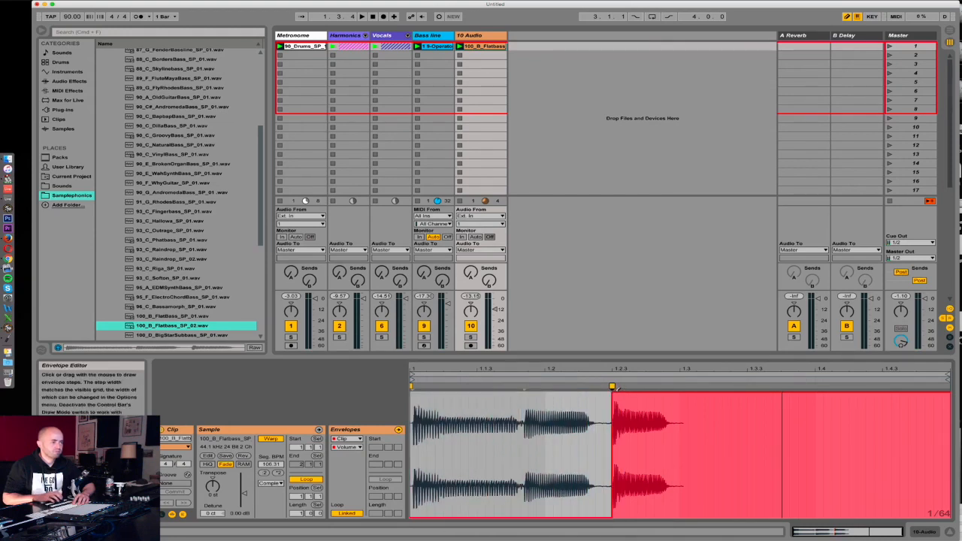
key(space)
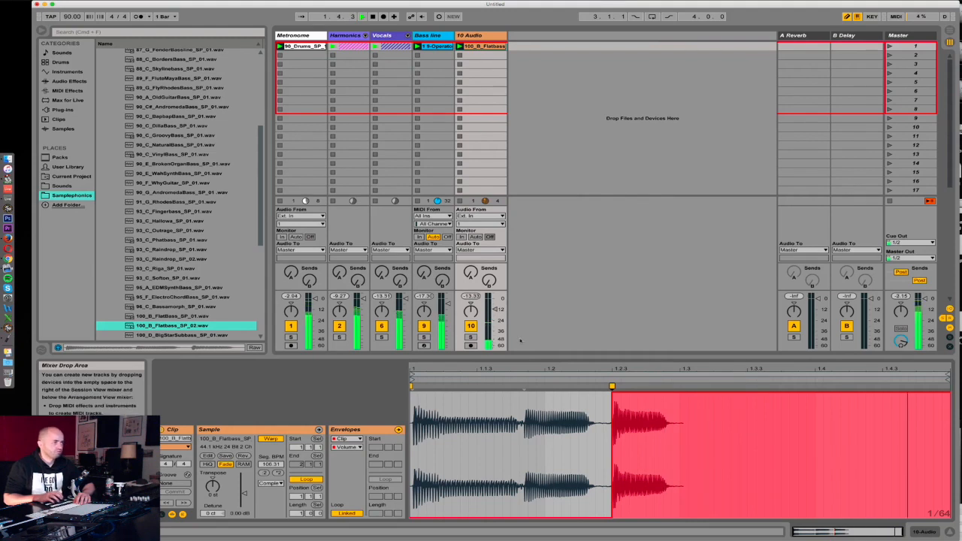
drag(497, 315, 494, 309)
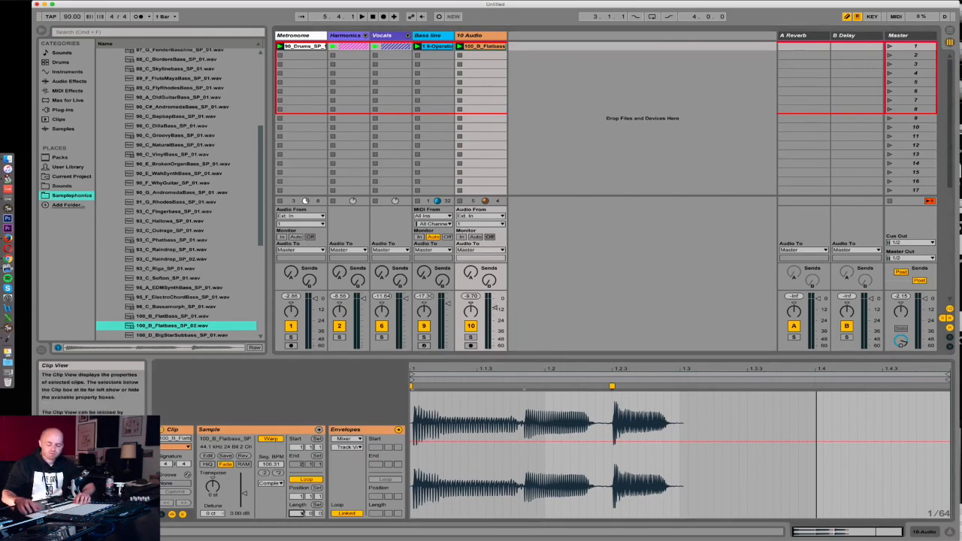
Set the Flatbass clip's loop length to two bars, and group the two bass tracks as Bass.
key(Up)
key(space)
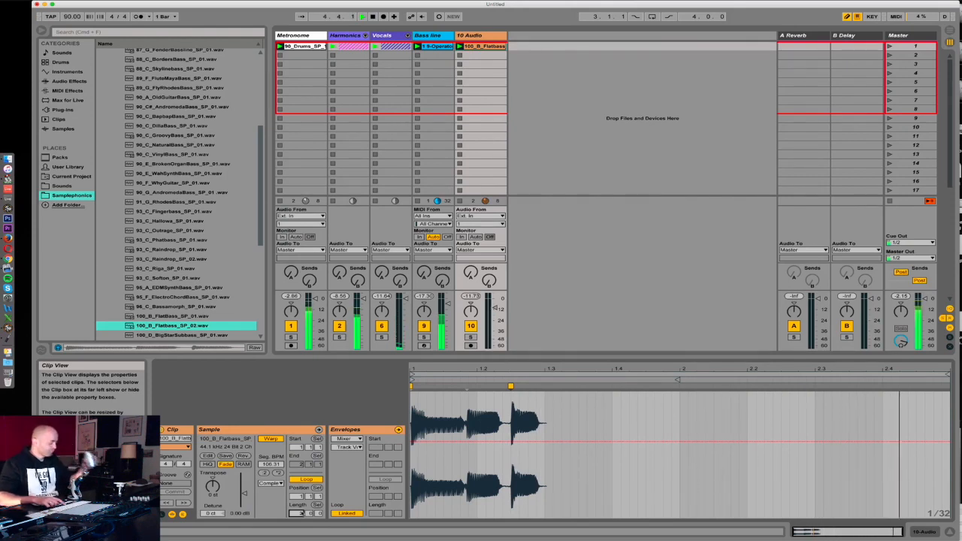
key(space)
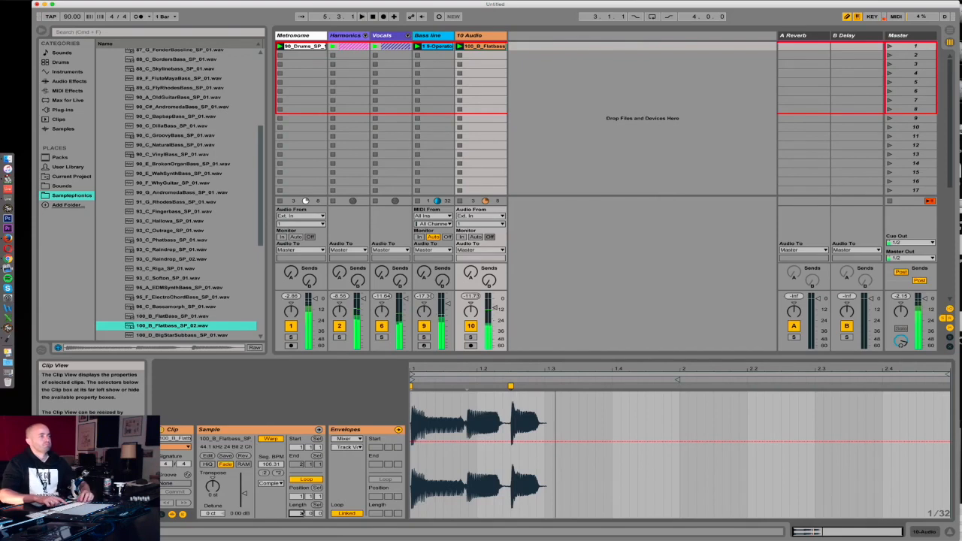
click(448, 35)
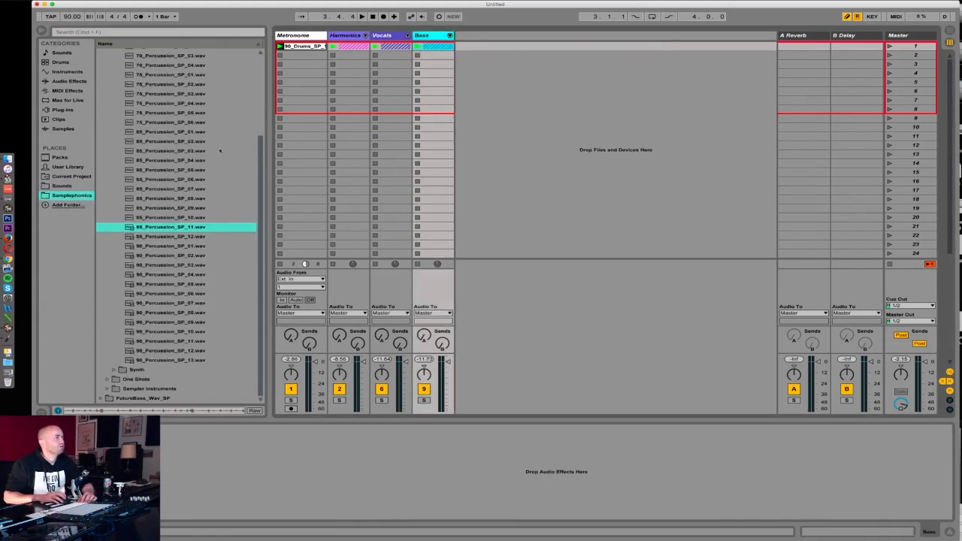
Audition the 110bpm combination percussion loops in AfroLatinPercussion_Wav_SP, from ComboChaChaCha_SP_16 through ComboFreestyle_SP_01.
scroll(204, 150, up, 4)
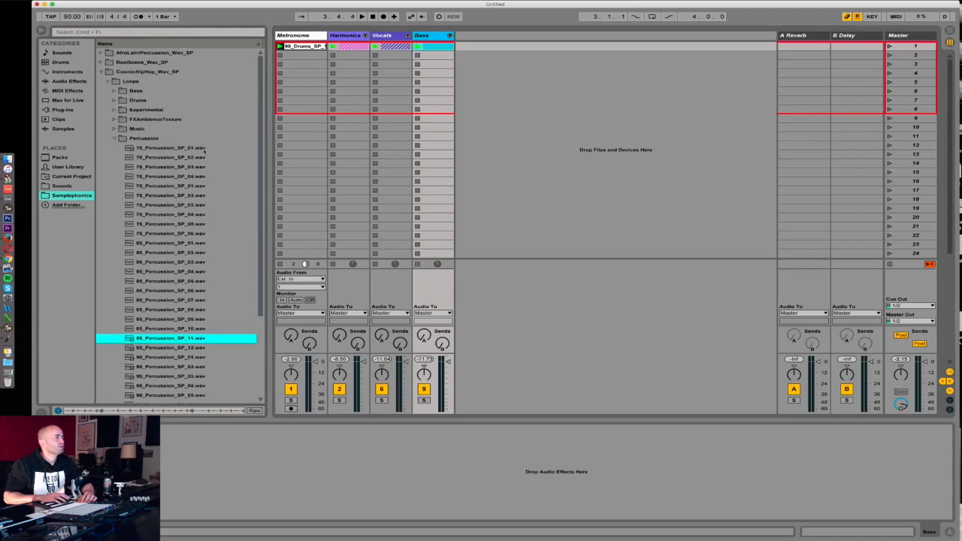
click(115, 139)
click(101, 72)
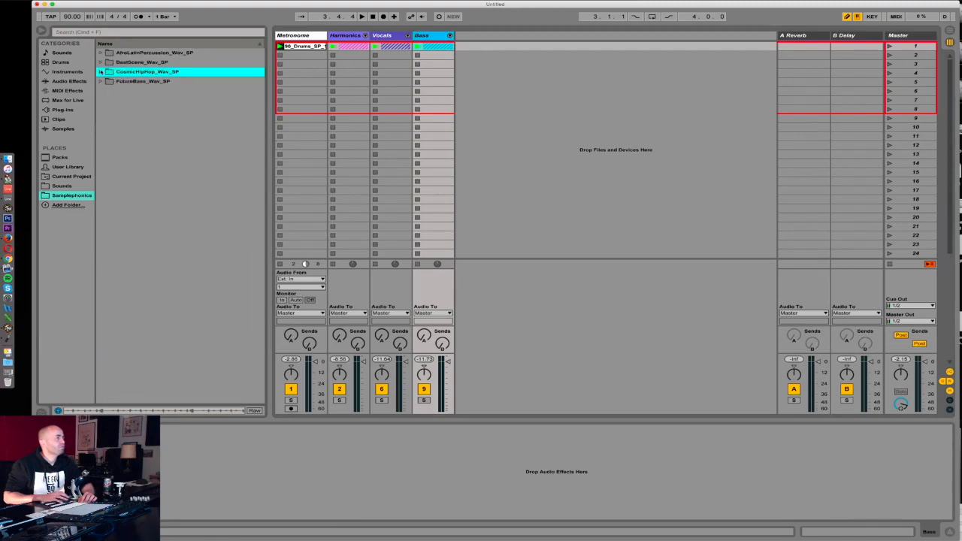
click(100, 53)
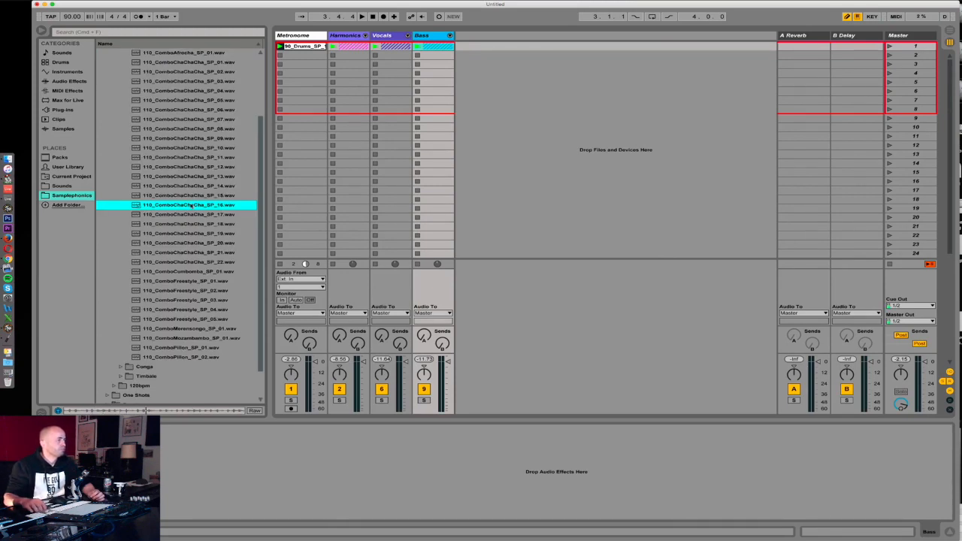
key(Down)
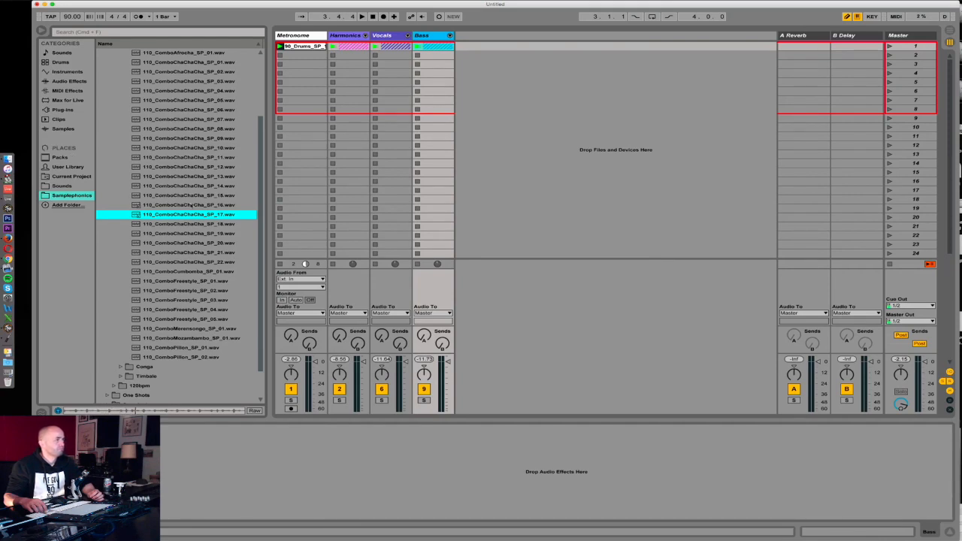
key(Down)
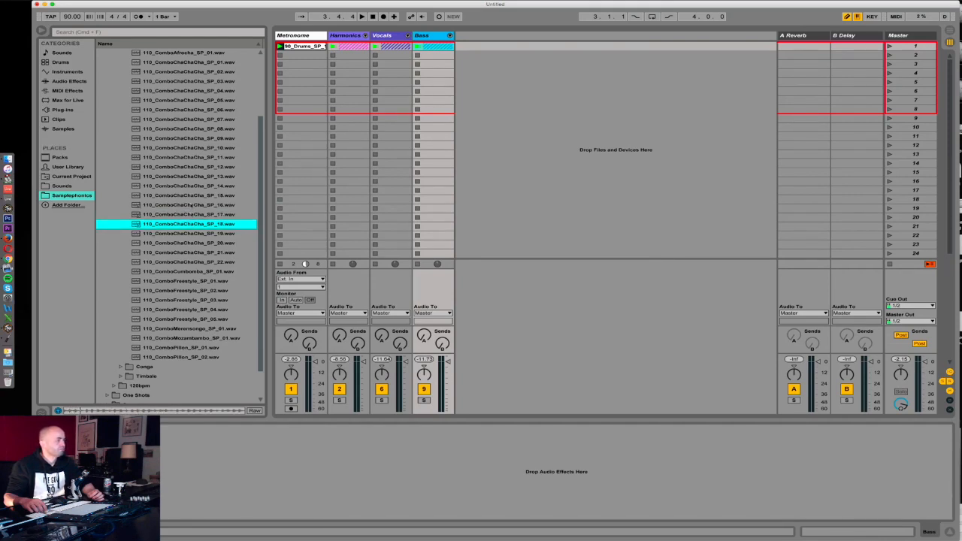
key(Down)
key(Down)
key(Down)
key(Down)
key(Down)
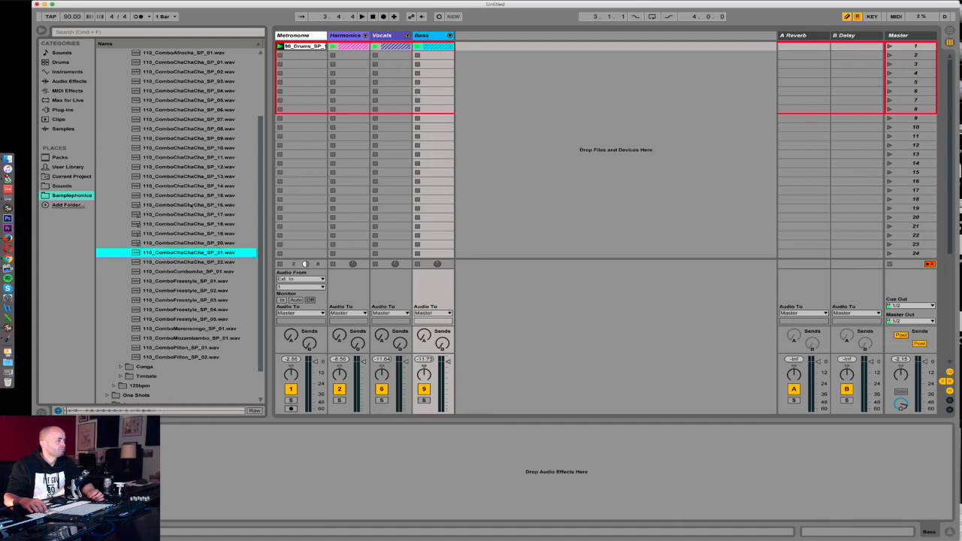
key(Down)
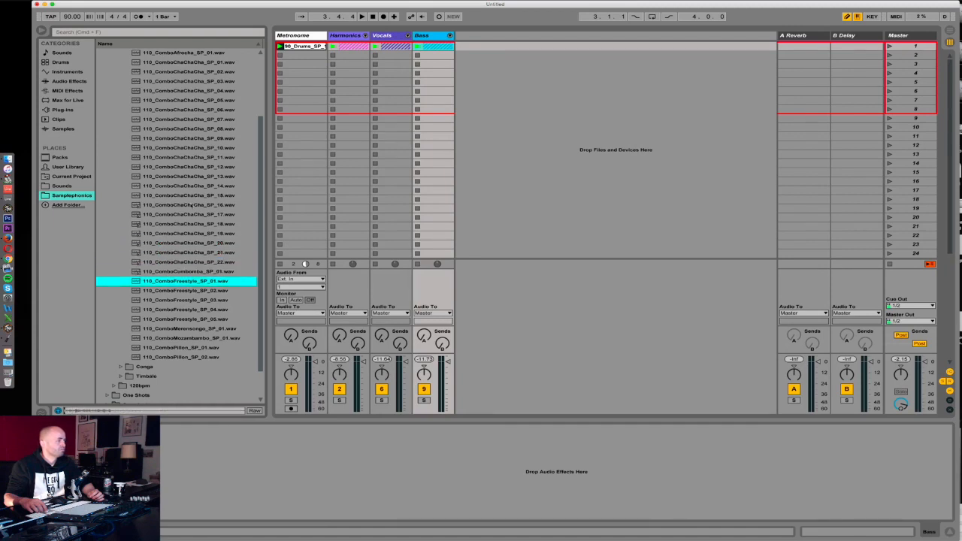
key(Up)
key(Up)
key(Up)
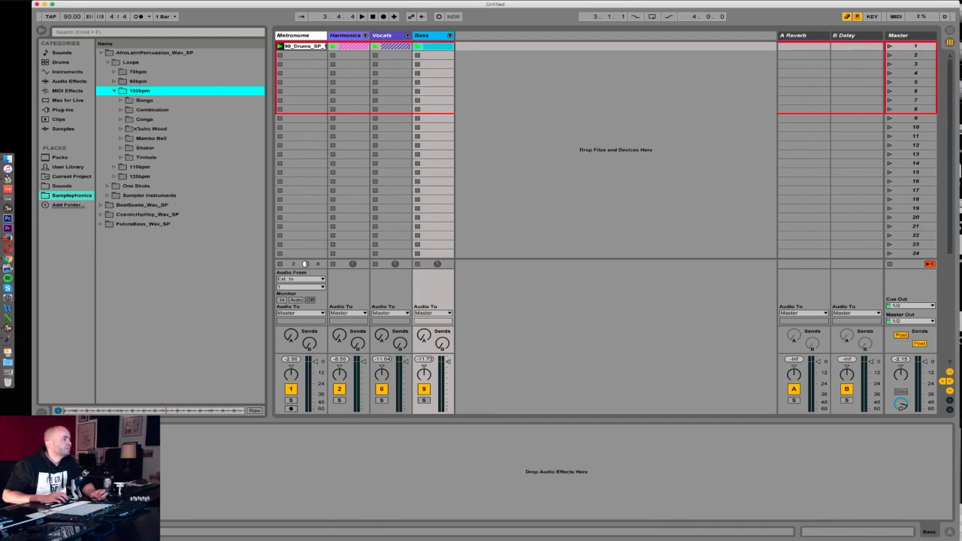
Audition the 120bpm Combination loops and place 120_ComboAcaballo_SP_01.wav in the first slot of a new audio track.
click(115, 175)
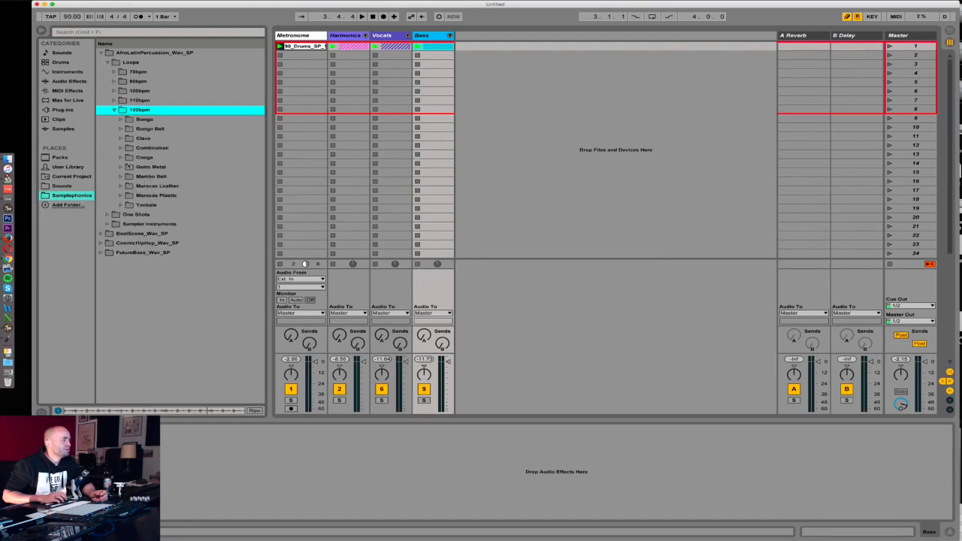
click(121, 148)
click(164, 158)
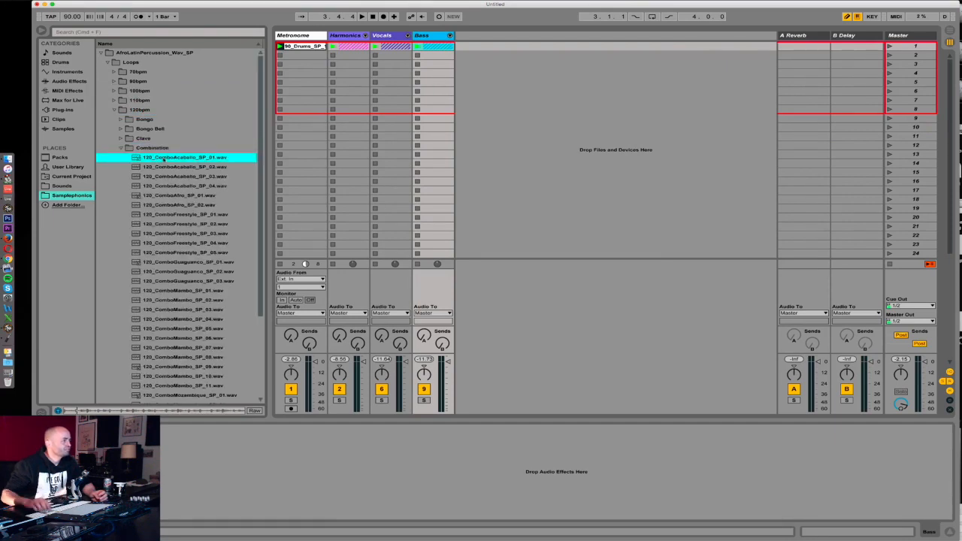
key(Down)
key(Down)
key(Down)
key(Down)
key(Up)
key(Up)
key(Up)
key(Up)
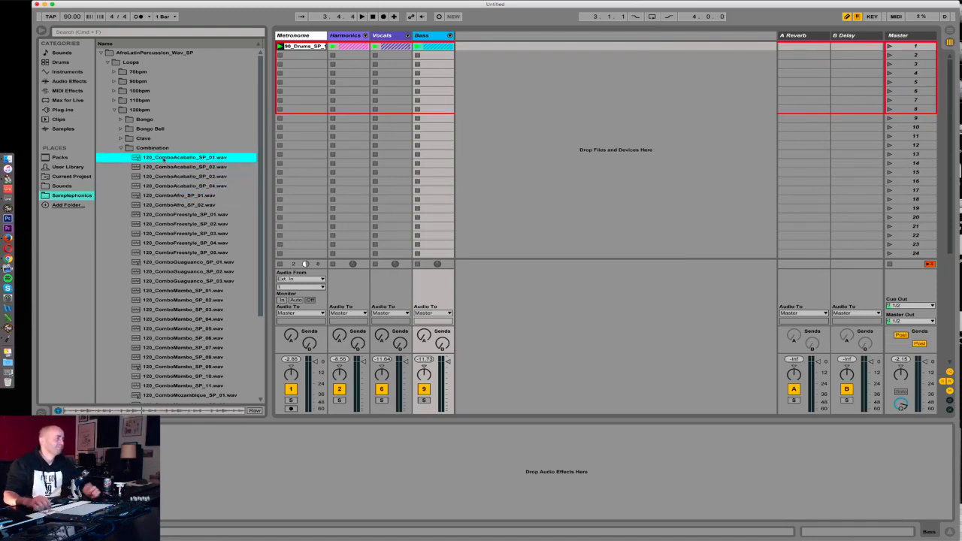
drag(180, 160, 477, 47)
Search the full library for Redux and add it to the 120_ComboAcaballo_SP_01 percussion track.
click(85, 33)
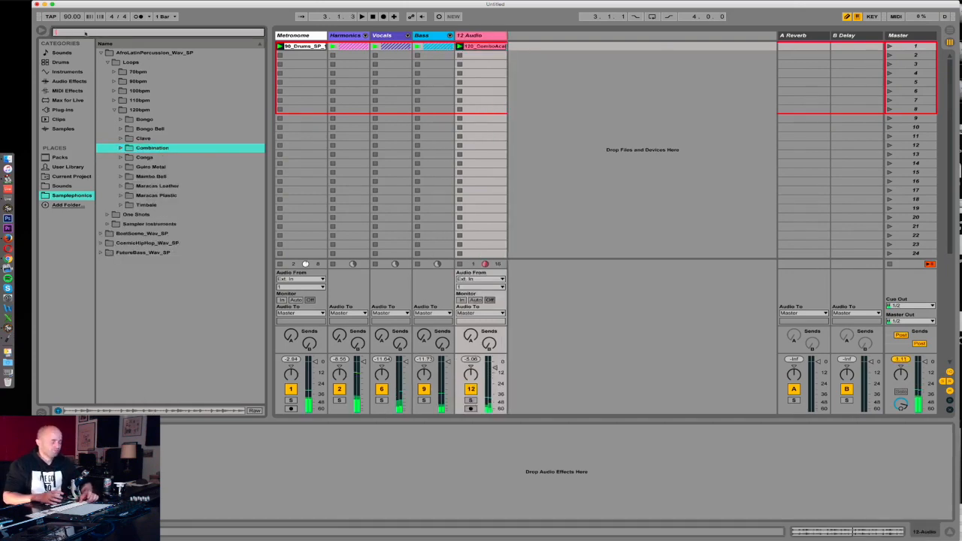
text(redux)
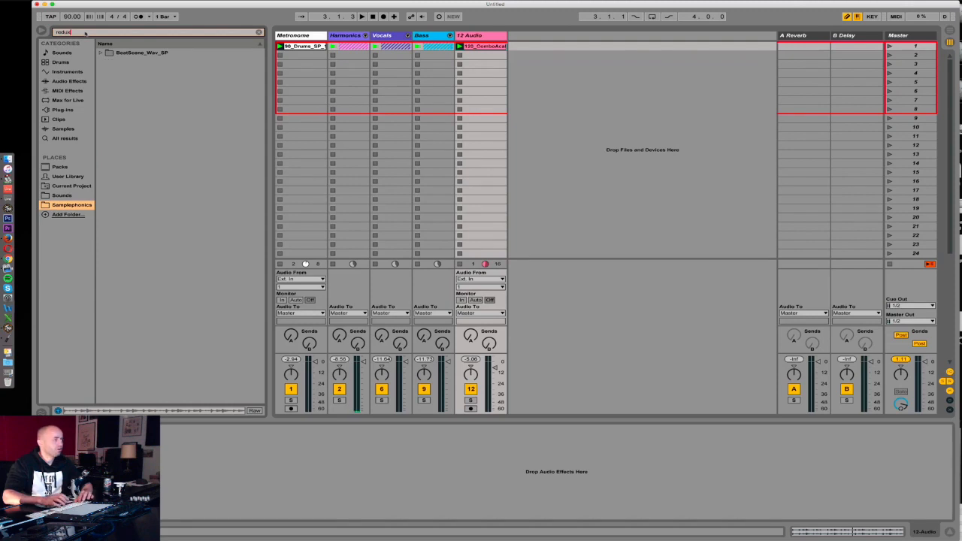
click(66, 138)
drag(119, 53, 476, 63)
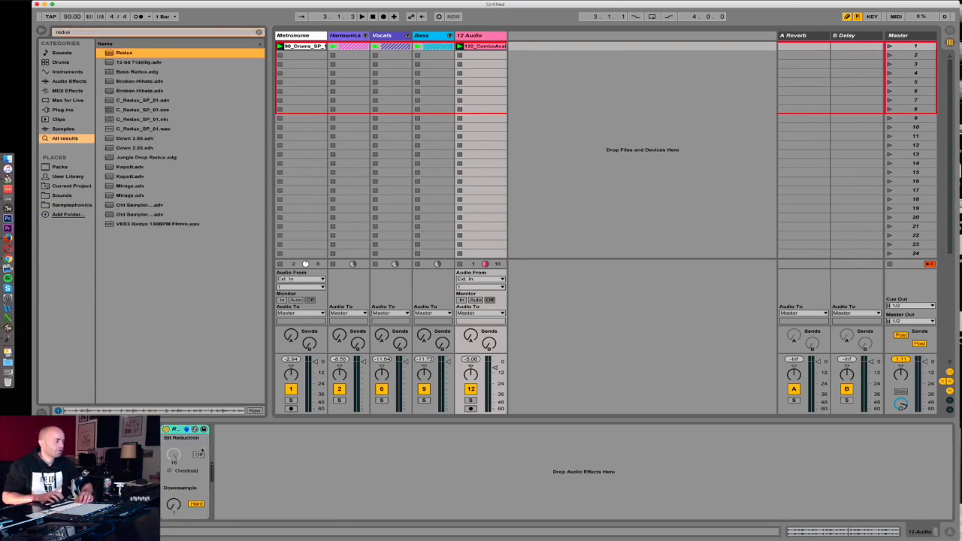
During playback, set Redux's Bit Reduction to 7 and its Downsample to Soft mode at about 7.03.
drag(174, 455, 173, 470)
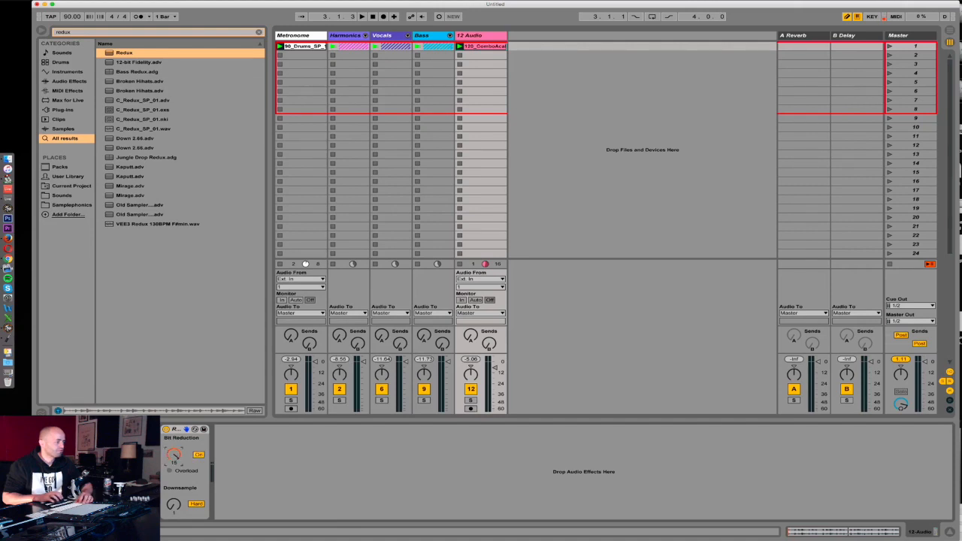
key(space)
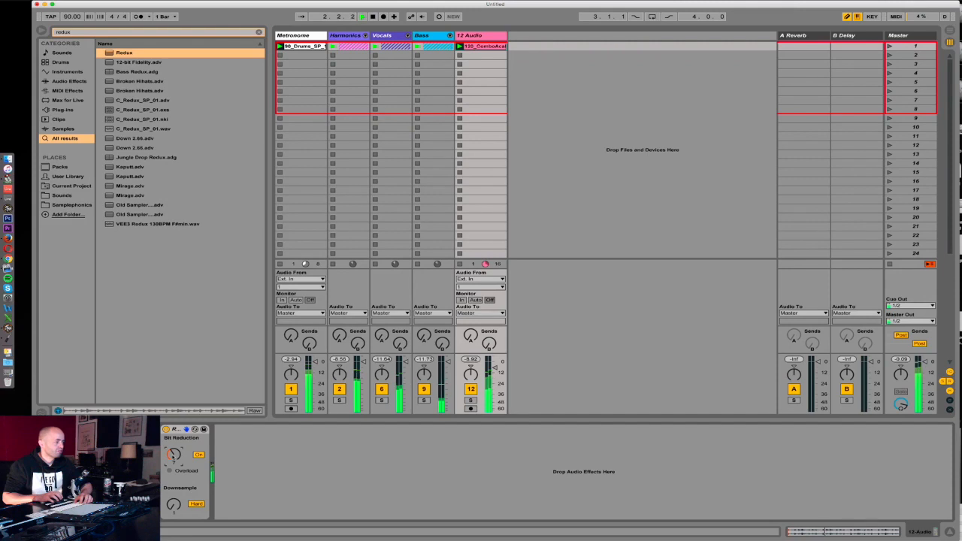
click(196, 504)
drag(174, 504, 173, 487)
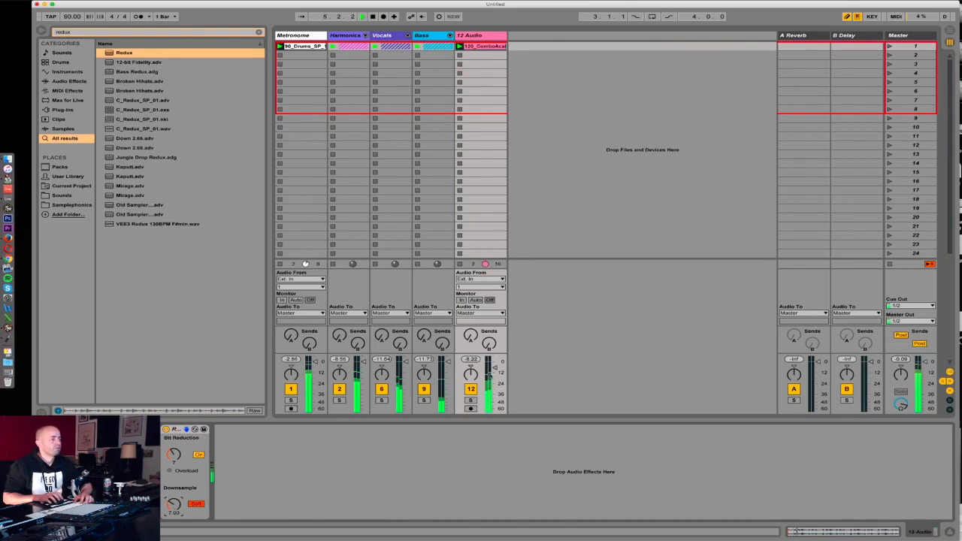
key(space)
Group the combination percussion track with the Metronome track as Drums.
click(471, 35)
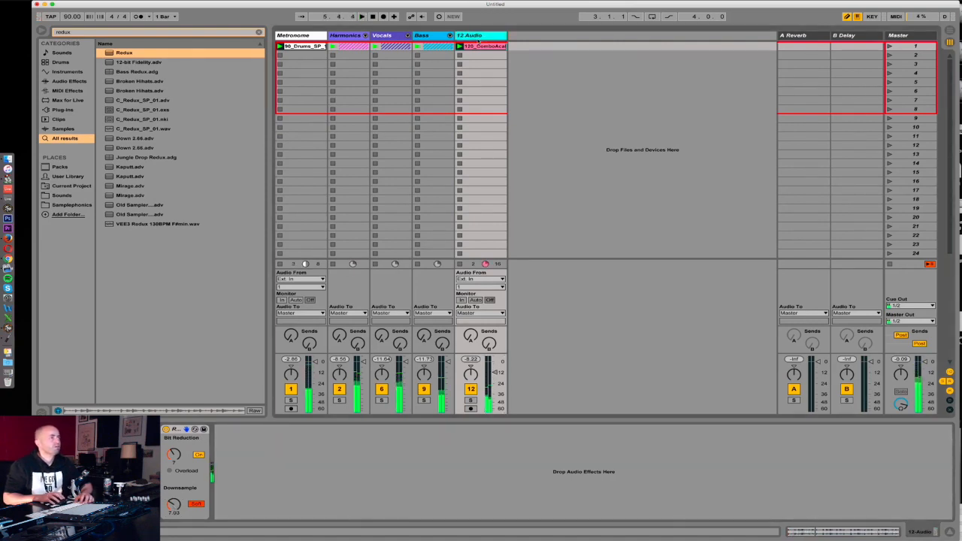
super+click(314, 36)
key(super+g)
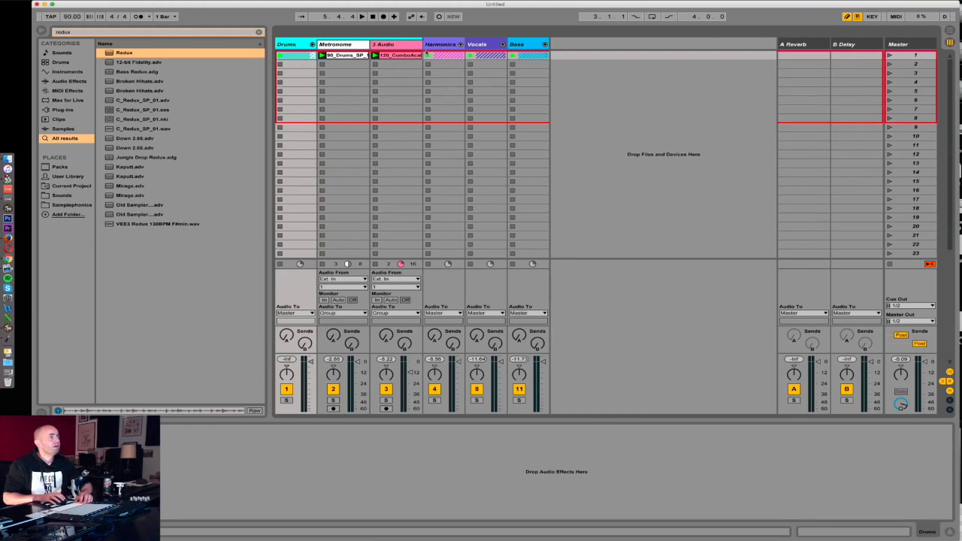
Copy LFOTool from the Harmonics group after Redux on the percussion track, and solo Drums during playback while setting Bit Reduction to 10.
click(439, 45)
click(203, 429)
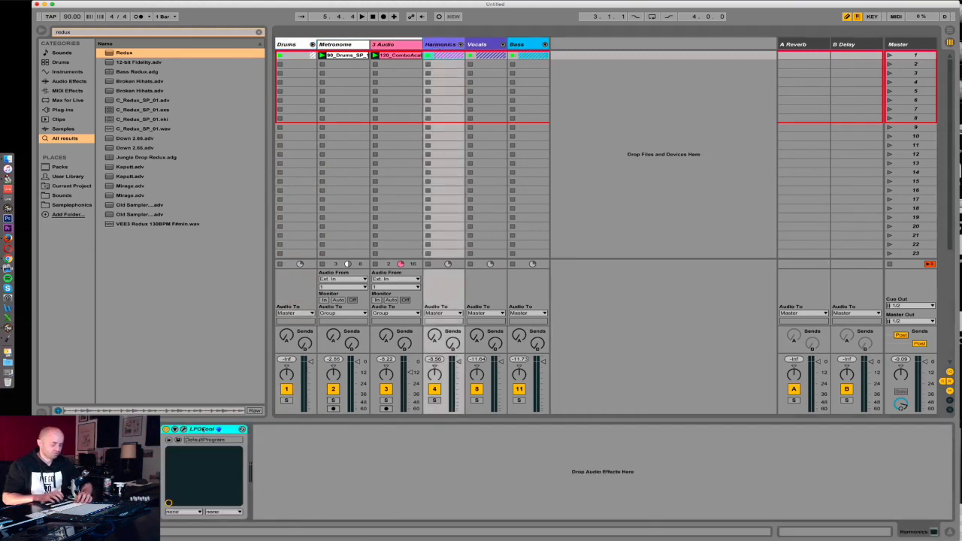
click(374, 45)
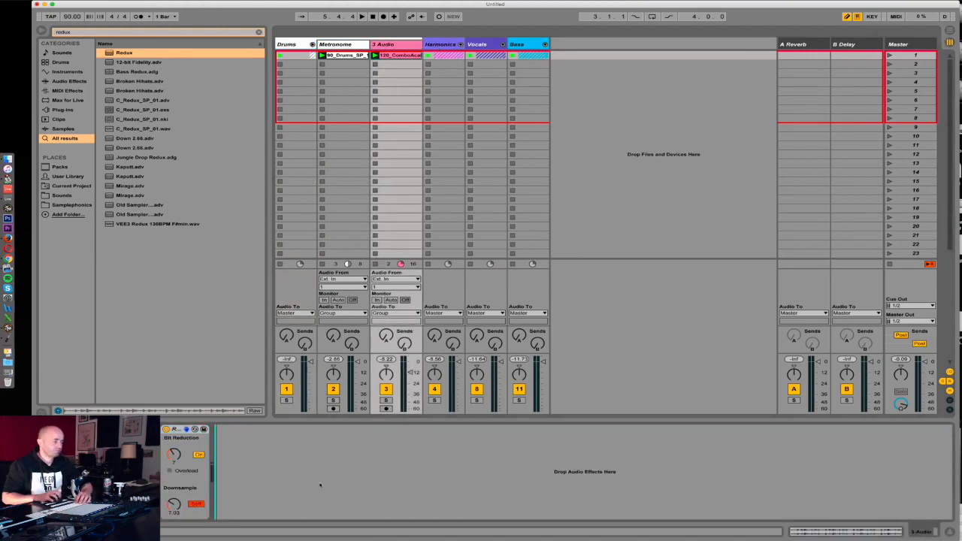
key(super+v)
key(space)
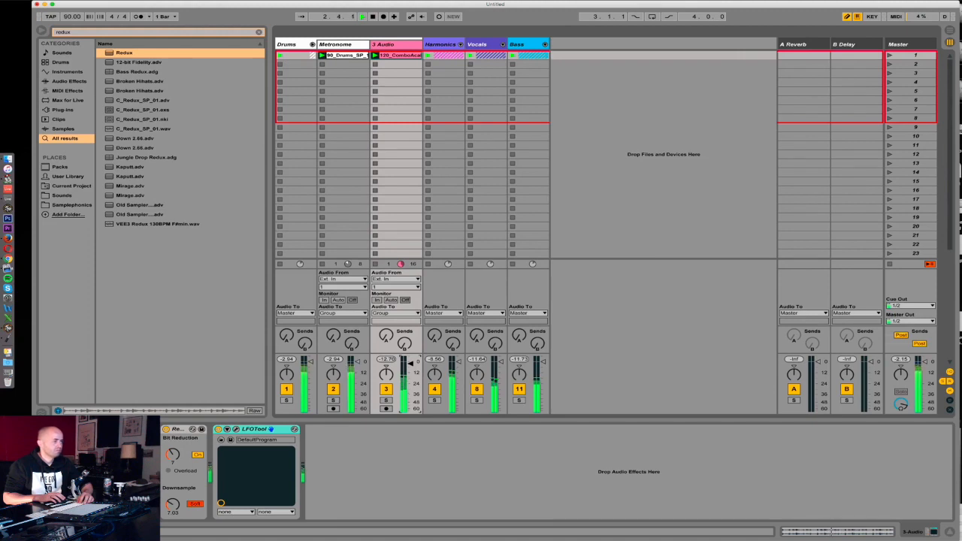
click(286, 399)
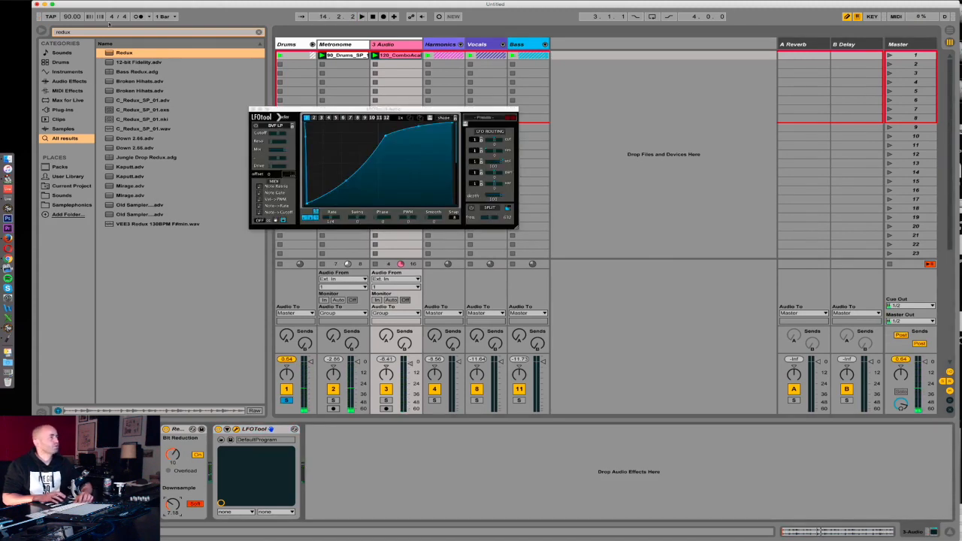
Add LFO.amxd after Redux, mapped to Redux's soft Downsample, with rate about 1.6 Hz, depth 3.00 % and offset -0.30.
click(93, 31)
text(lfo)
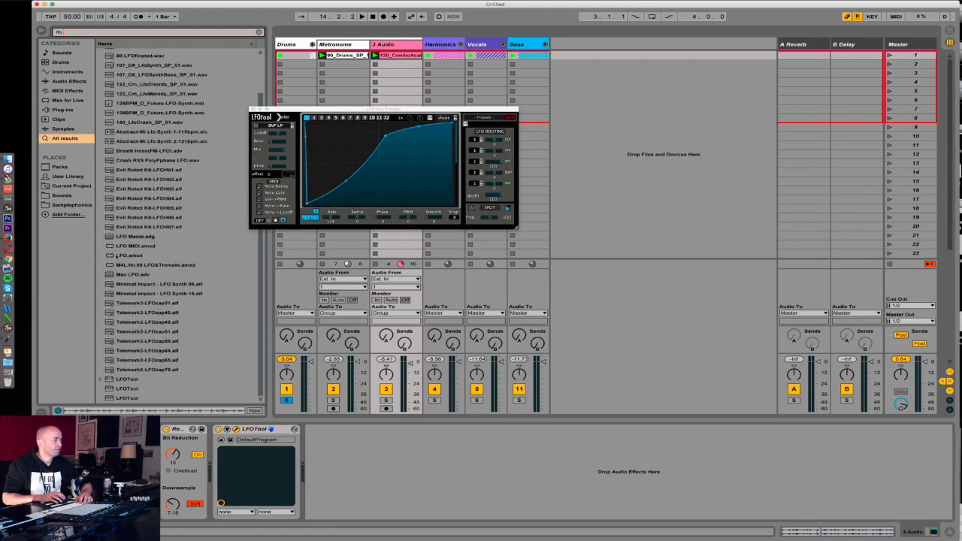
double_click(124, 256)
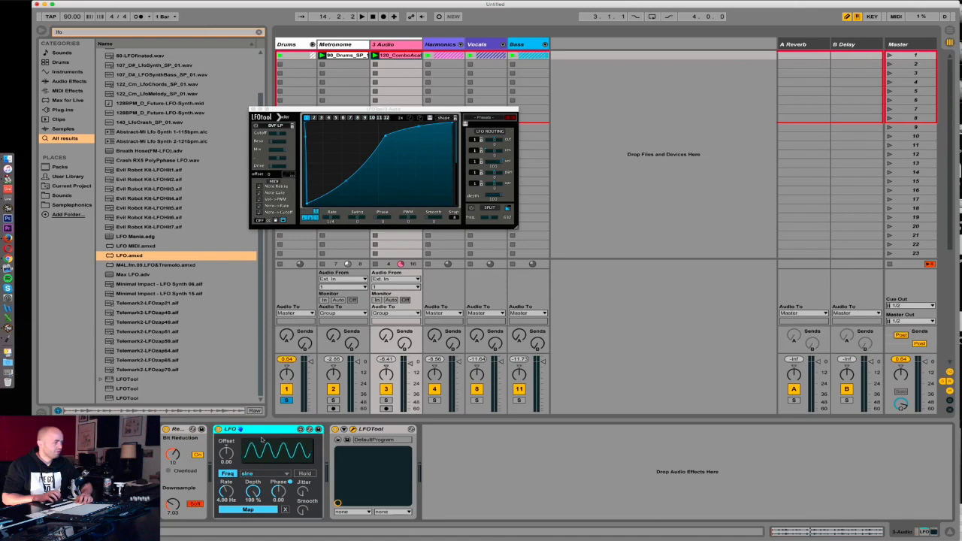
click(174, 504)
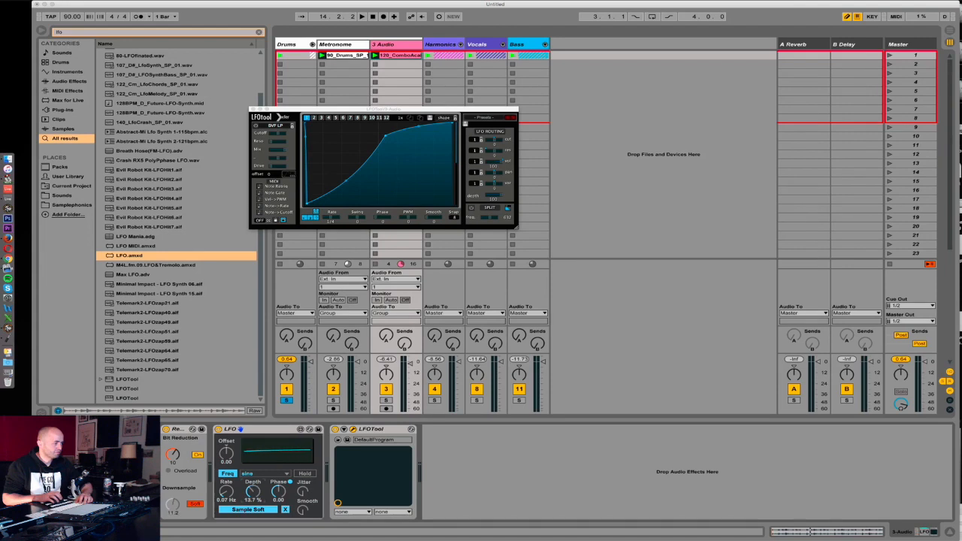
click(167, 507)
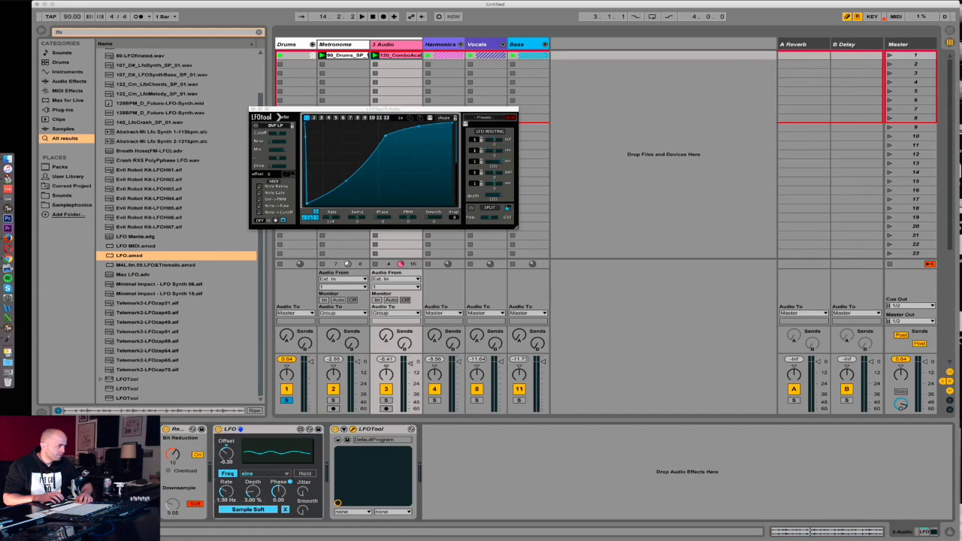
key(space)
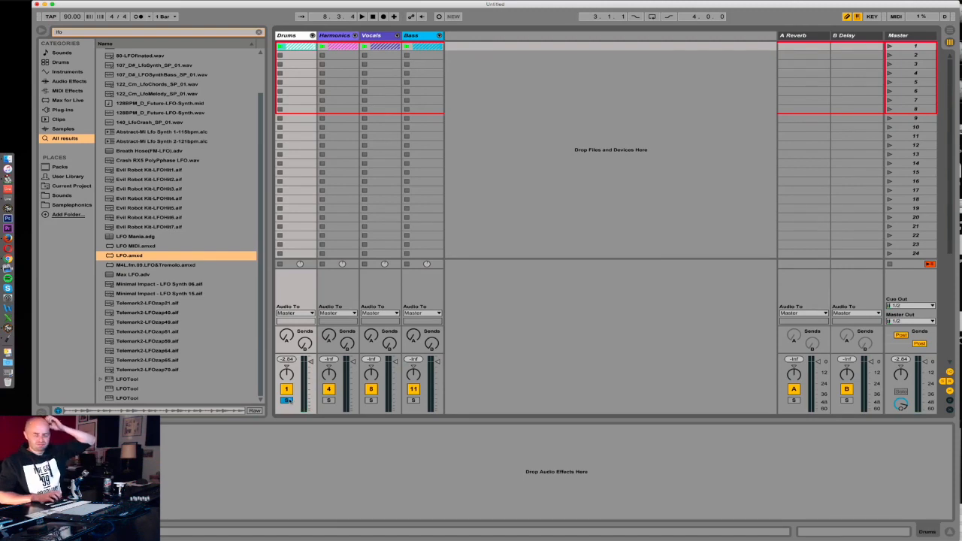
Search the library for violin and load Violin Section.adg on a new MIDI track.
click(140, 33)
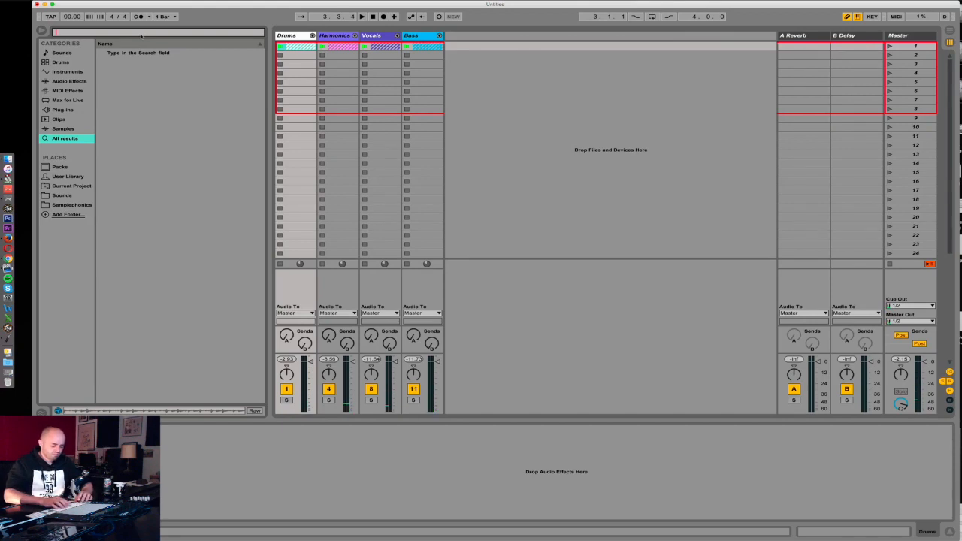
text(violin)
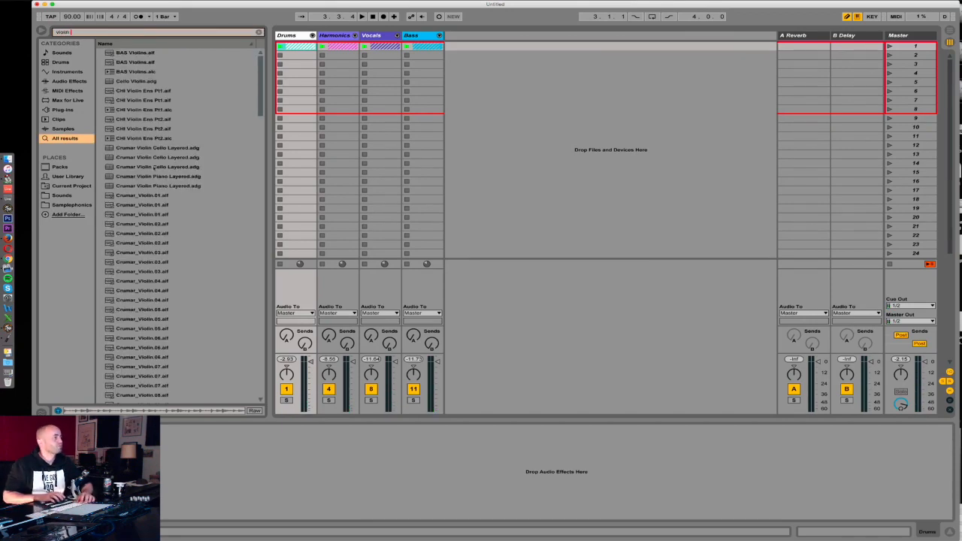
scroll(158, 157, down, 10)
scroll(177, 216, up, 10)
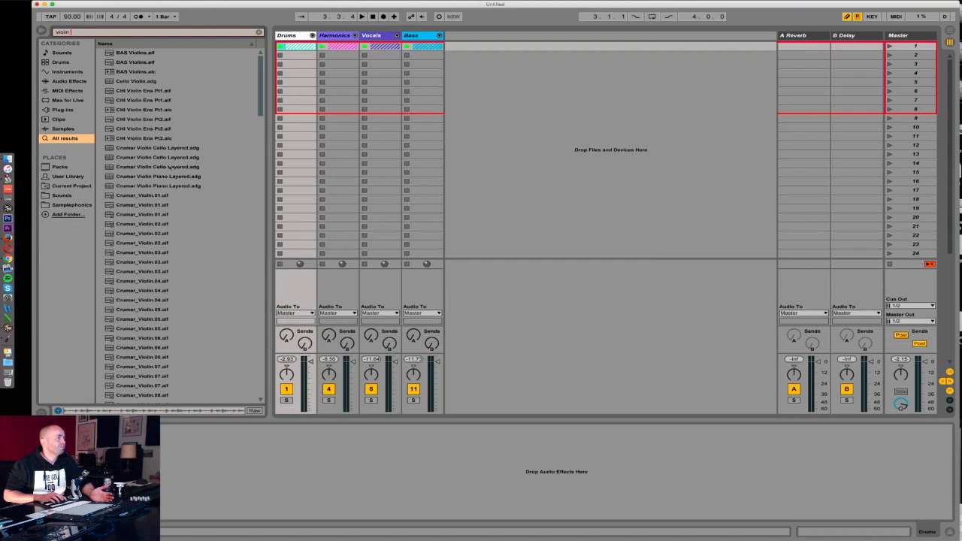
scroll(169, 167, down, 15)
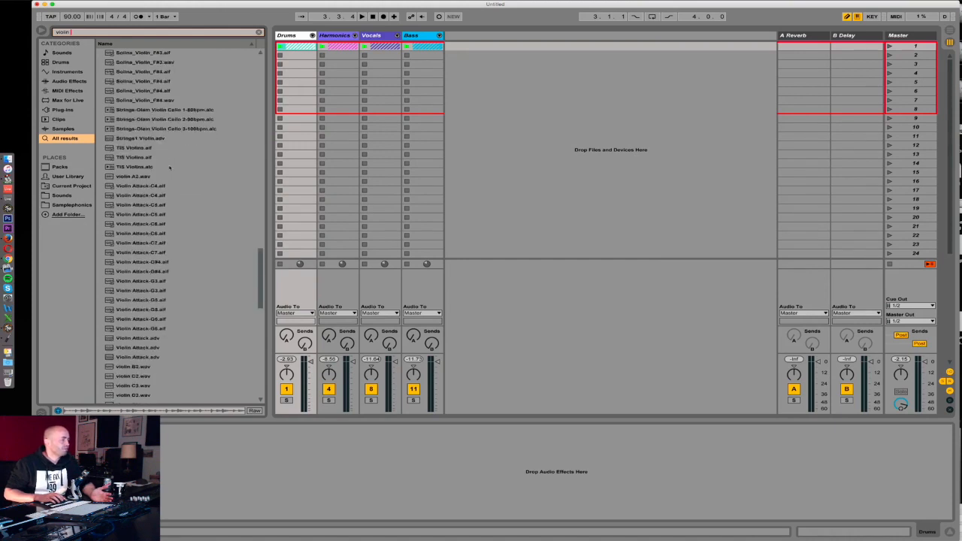
scroll(164, 178, down, 3)
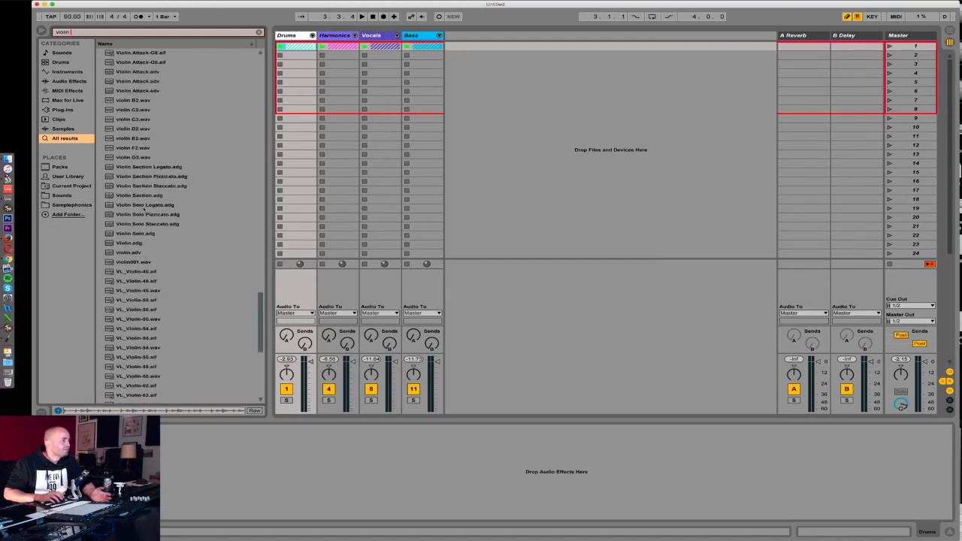
click(143, 197)
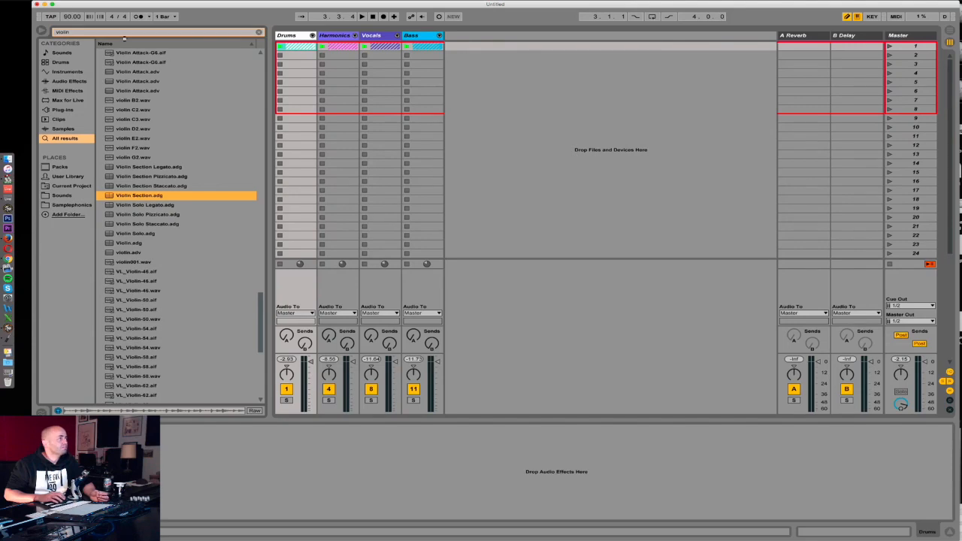
key(Return)
Search for viola sec and load Viola Section.adg on a new MIDI track.
click(117, 33)
text(viola sec)
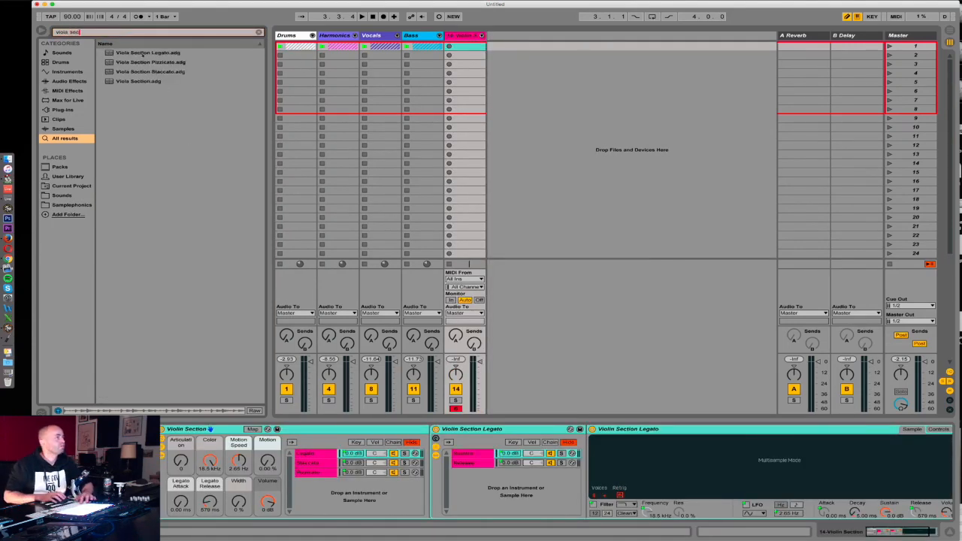
click(138, 82)
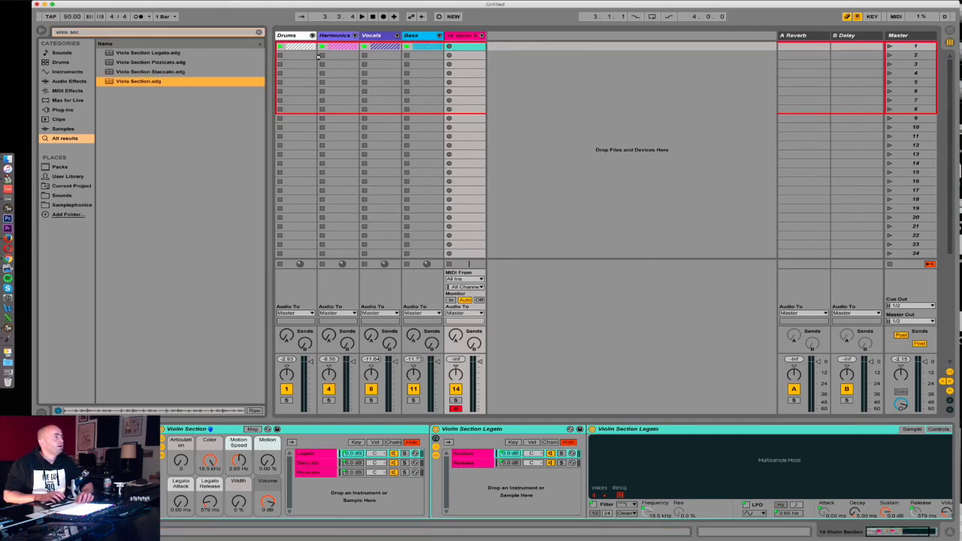
key(Return)
Search for the cello section presets and load Cello Section.adg on a new MIDI track.
click(181, 33)
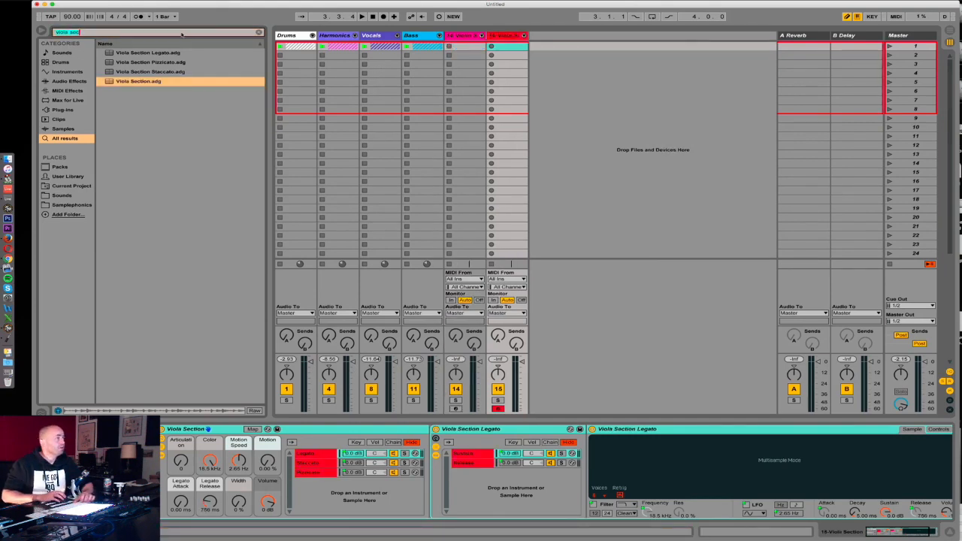
text(cello sectio)
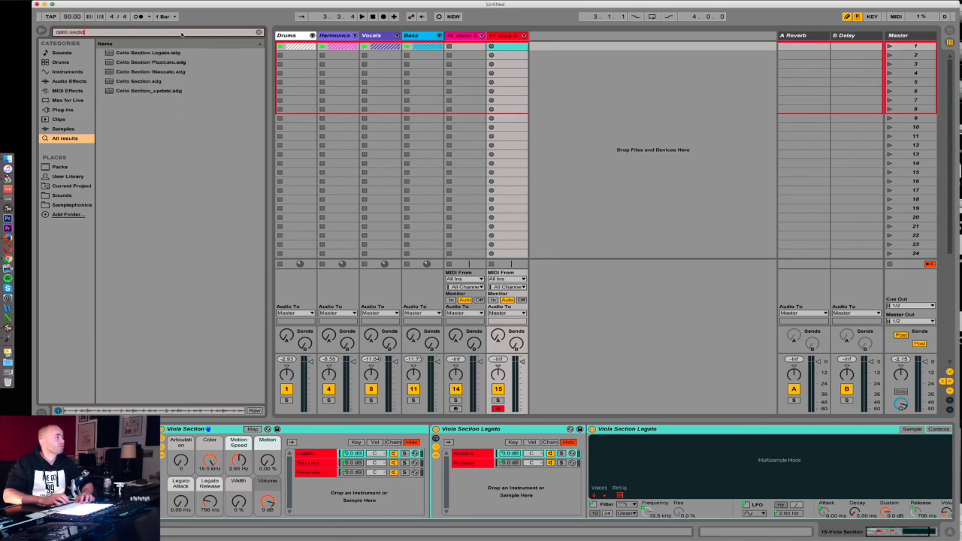
click(170, 80)
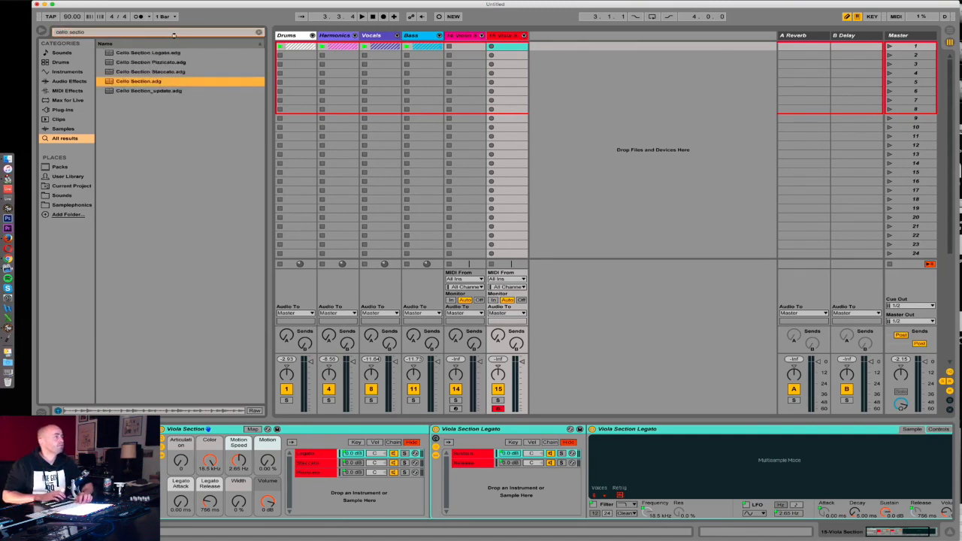
key(Return)
Search for double section and load Double Bass Section.adg on a new MIDI track.
click(178, 32)
text(dou)
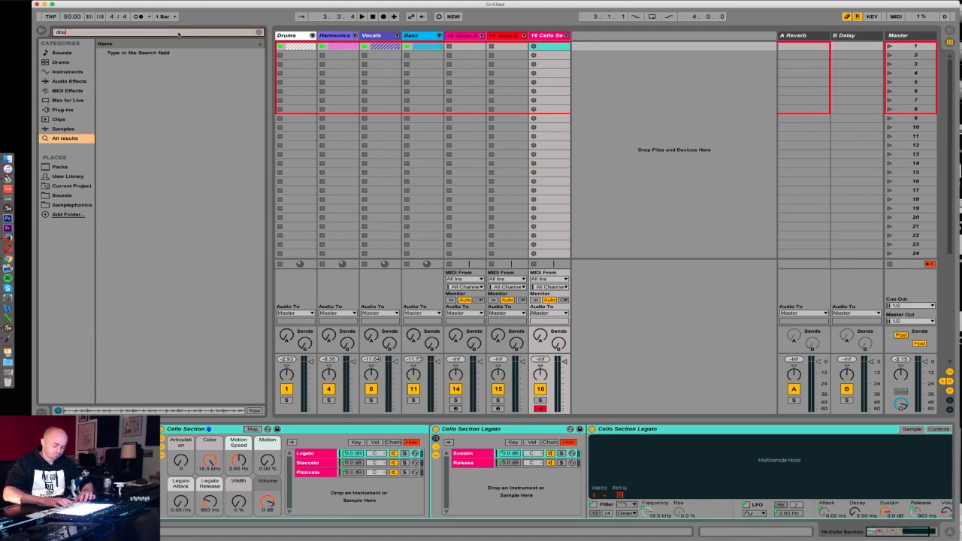
text(ble swction)
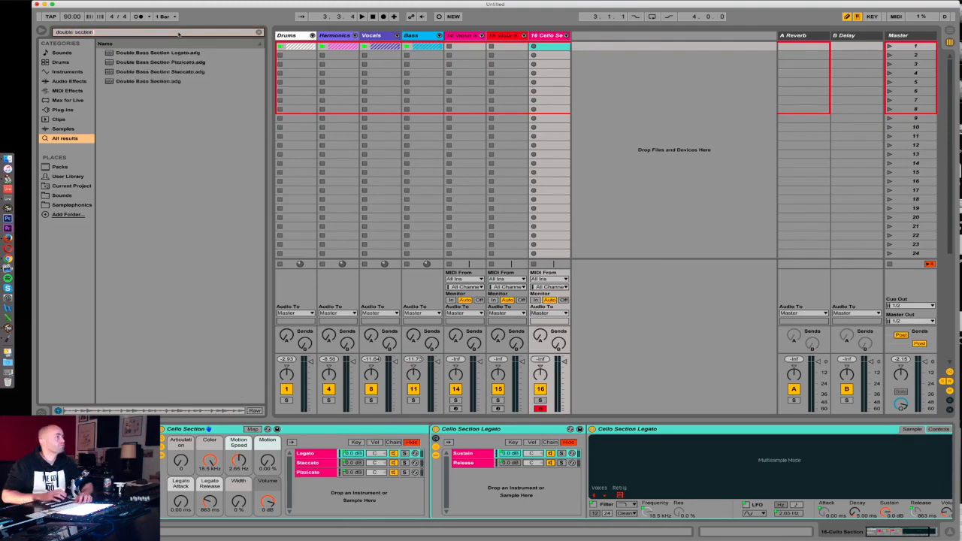
click(160, 81)
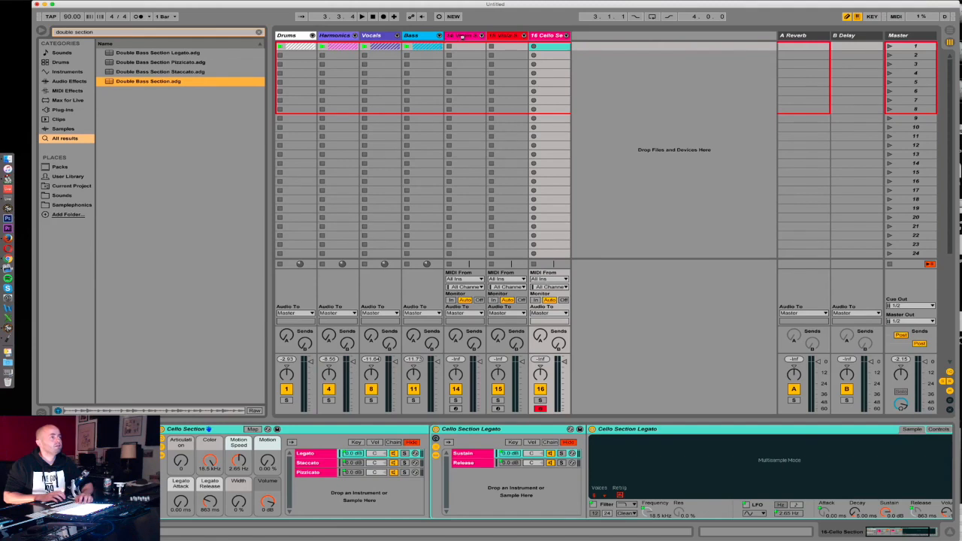
Group the violin, viola, cello and double bass section tracks as Strings.
click(462, 37)
shift+click(506, 36)
shift+click(548, 36)
shift+click(590, 36)
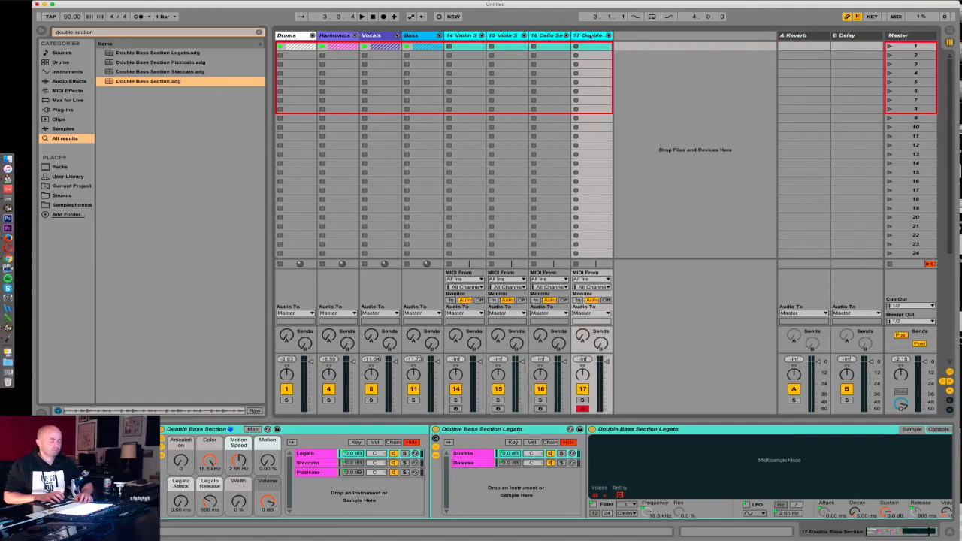
key(super+g)
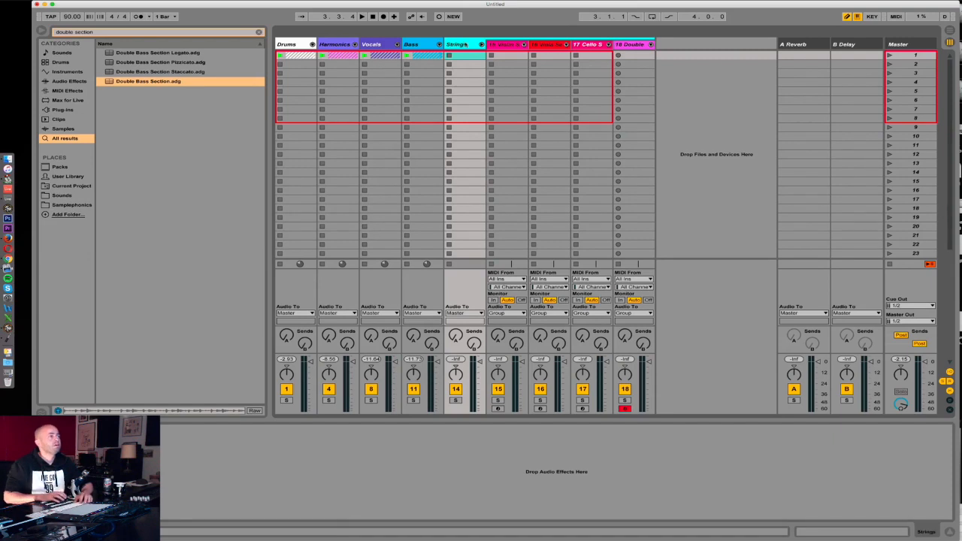
Inspect the string section tracks, then arm the Violin Section track and play it live over the running loops.
click(517, 45)
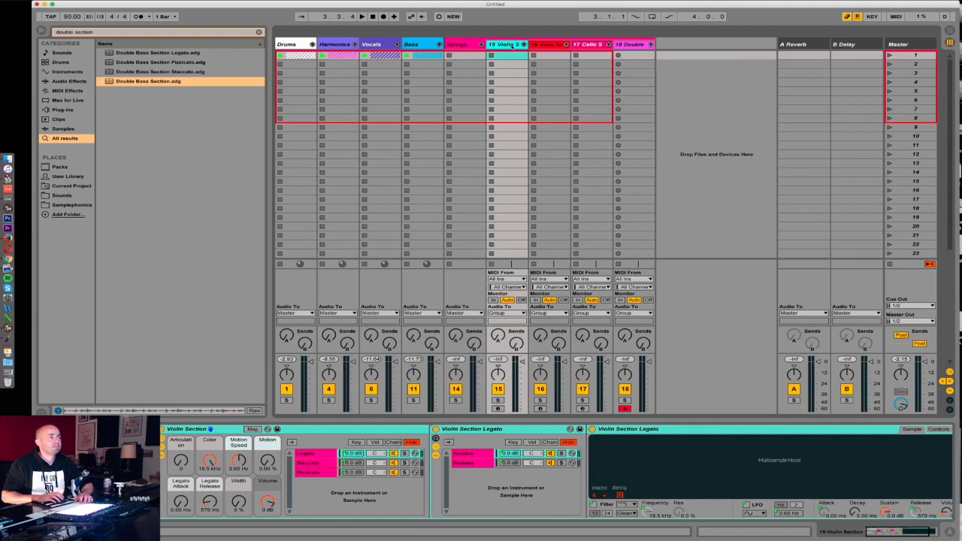
click(541, 45)
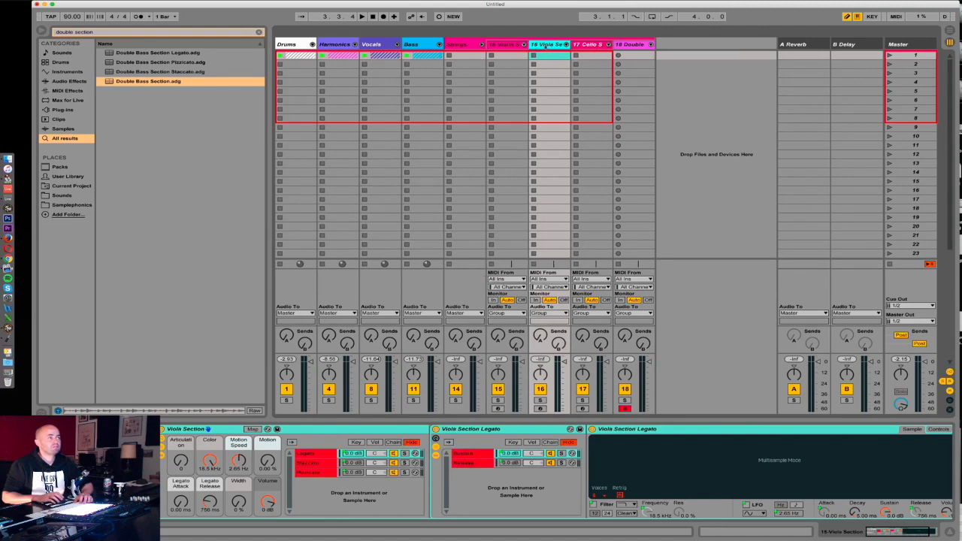
click(590, 45)
click(623, 45)
click(507, 45)
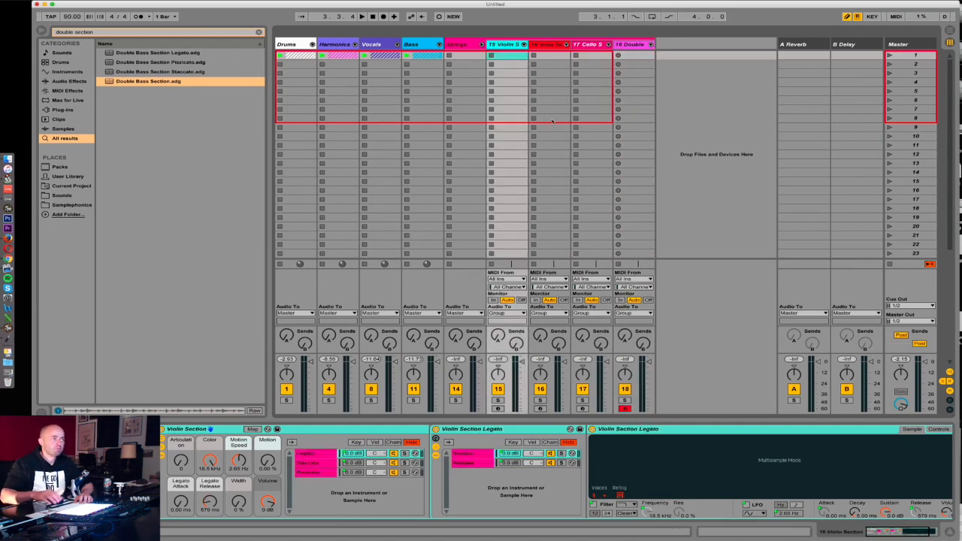
click(497, 409)
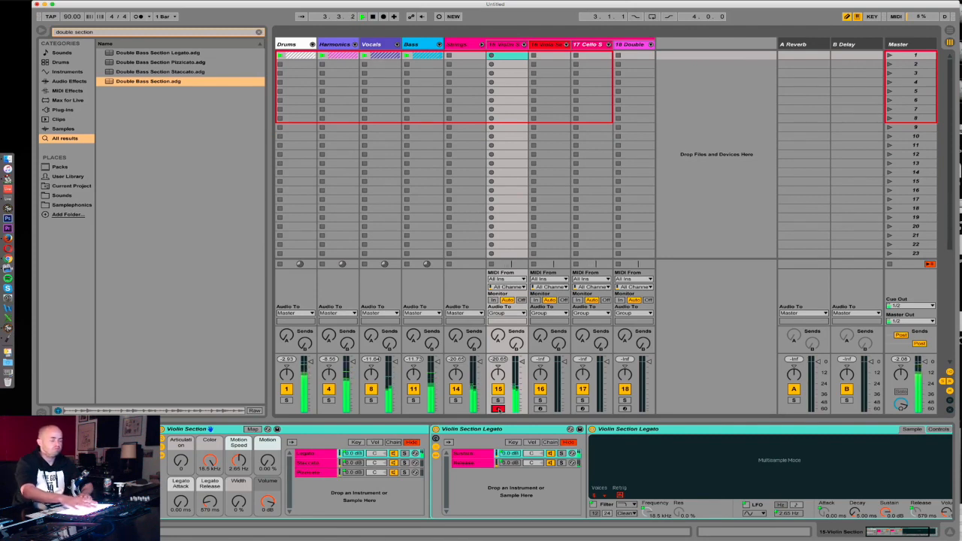
key(space)
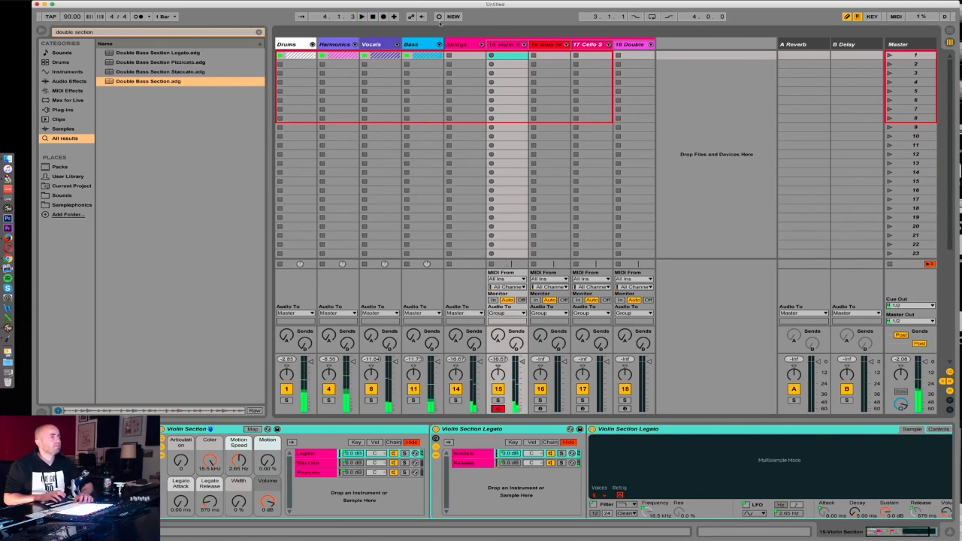
Create a MIDI clip in the Violin Section track's first slot and draw one-bar C4 and C5 notes.
double_click(507, 56)
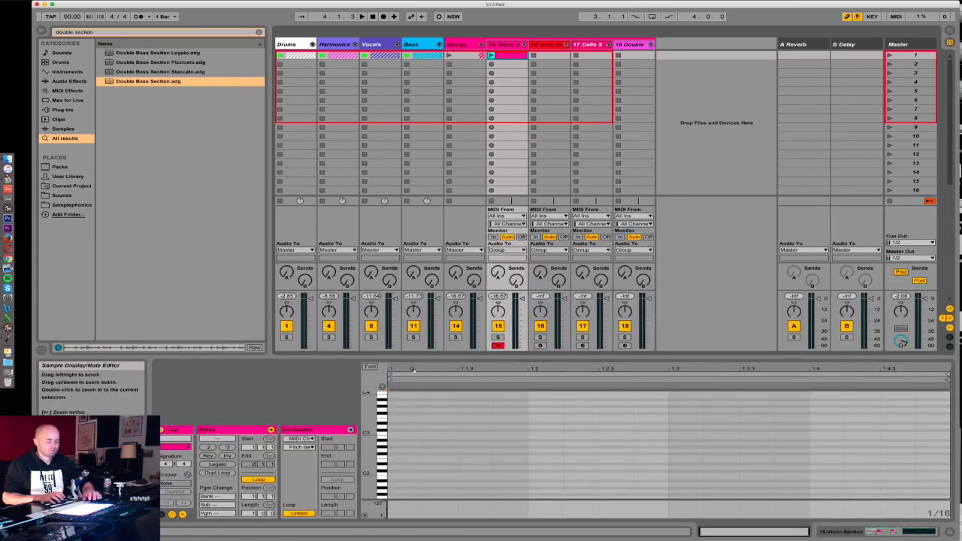
scroll(394, 414, up, 3)
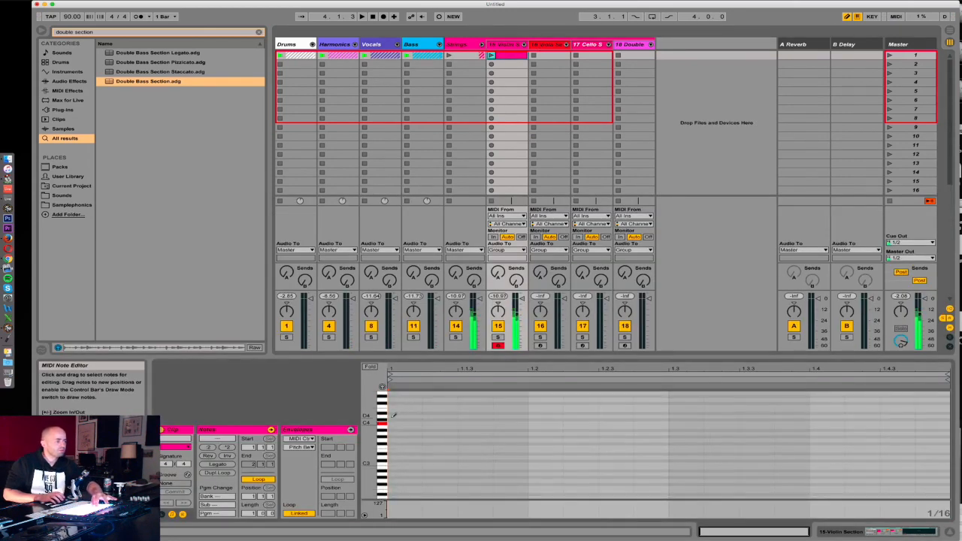
click(398, 440)
click(394, 403)
click(400, 440)
click(399, 443)
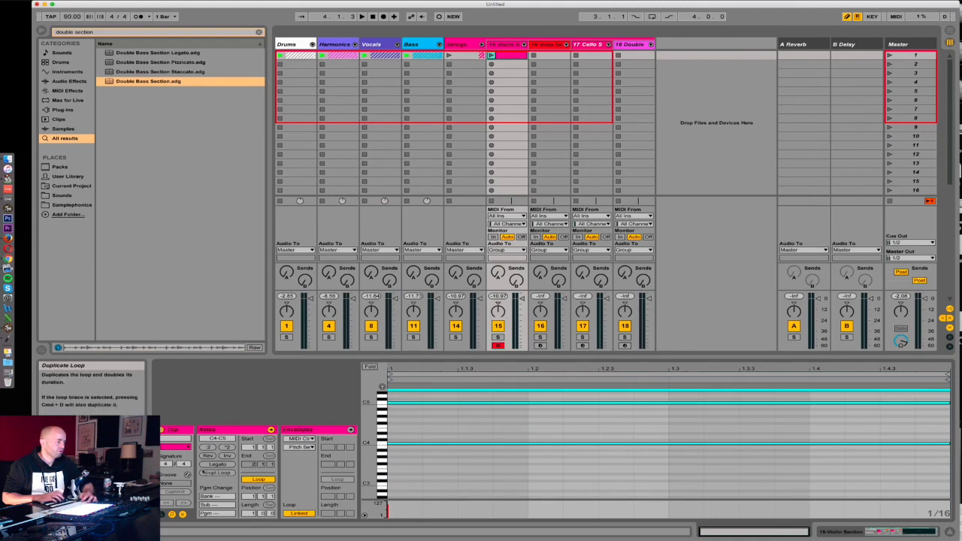
Extend the violin notes and loop to four bars, start the C4 note at bar 3, and play the result.
click(227, 447)
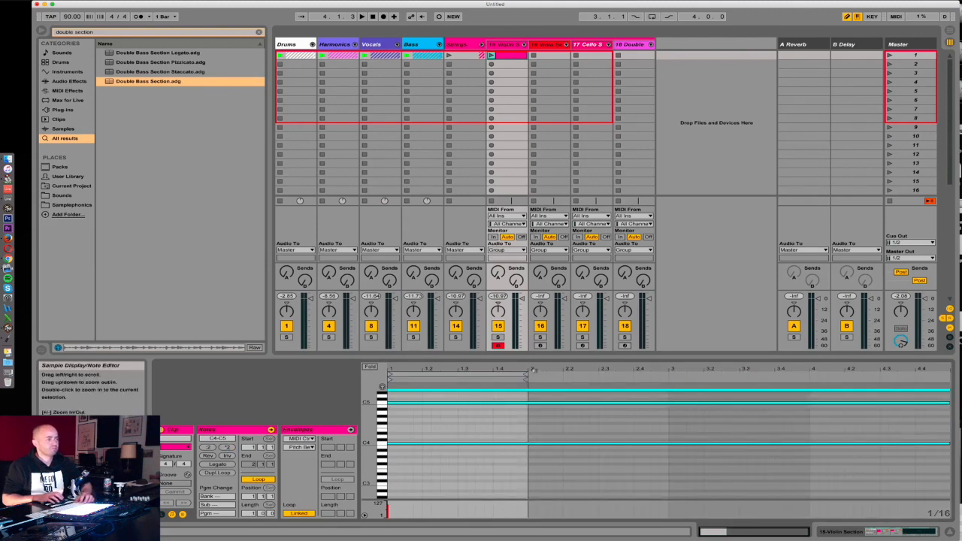
drag(526, 375, 953, 393)
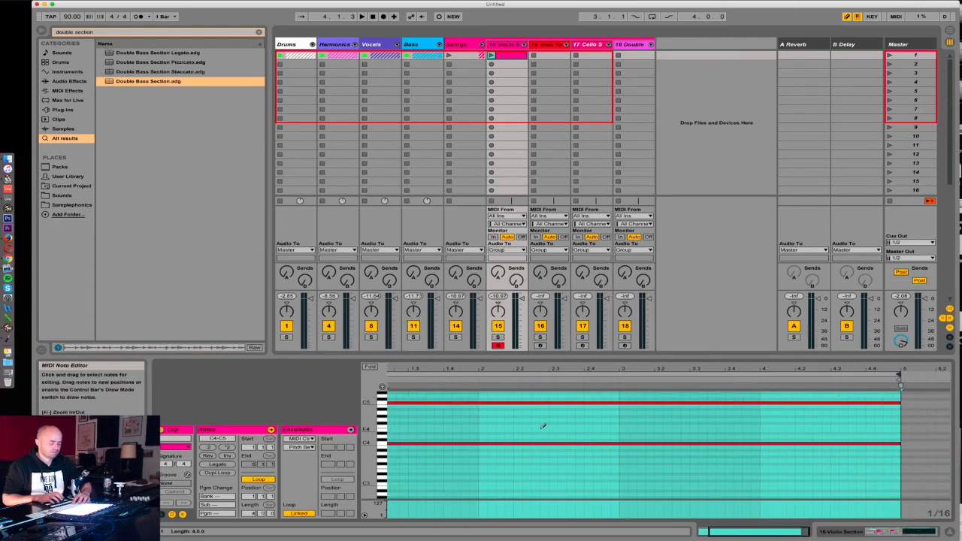
click(413, 445)
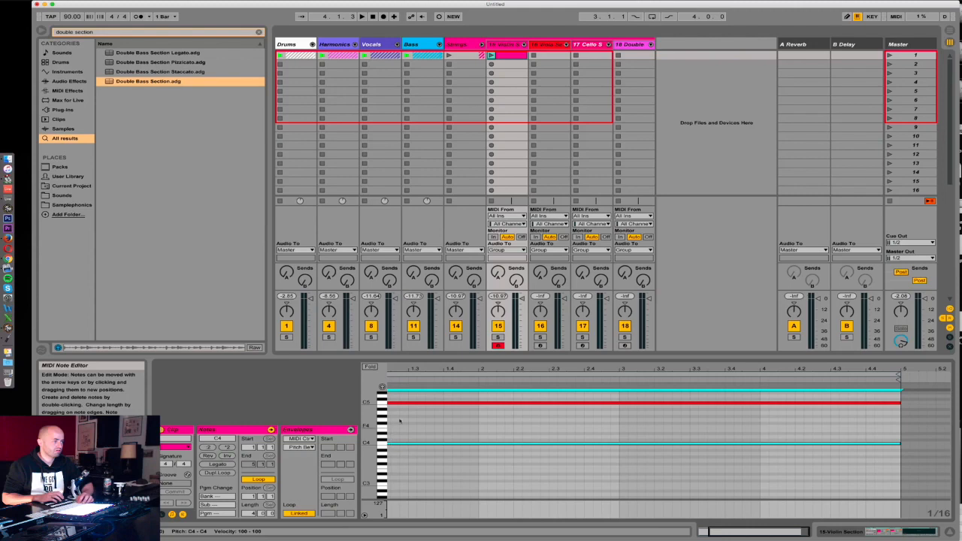
drag(402, 369, 406, 356)
drag(388, 427, 642, 427)
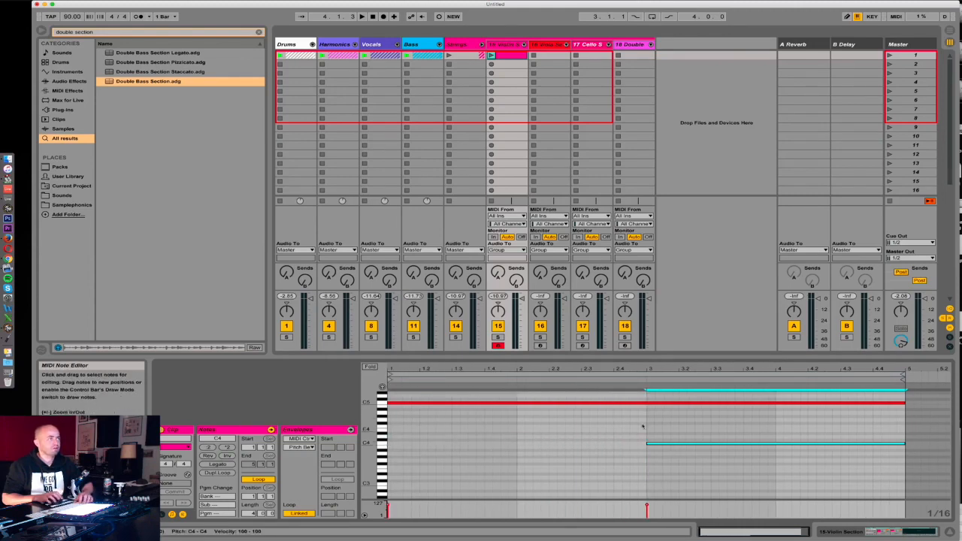
key(space)
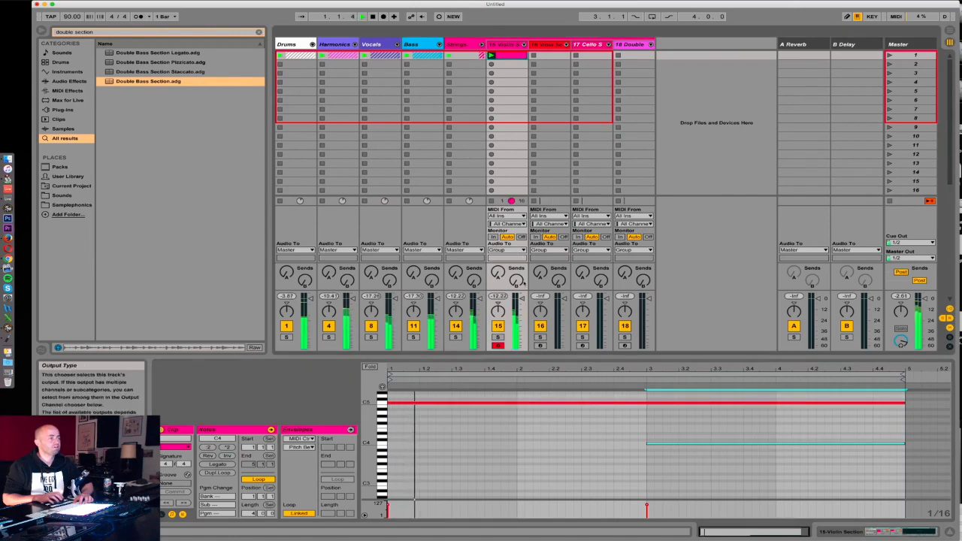
Copy the LFOTool device from the Harmonics group to the Strings group and play the set.
click(331, 44)
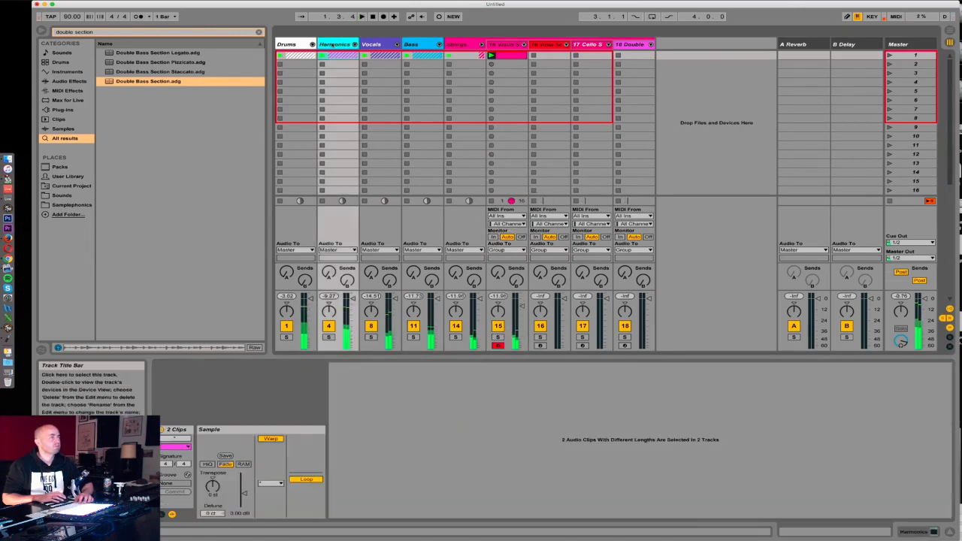
double_click(333, 45)
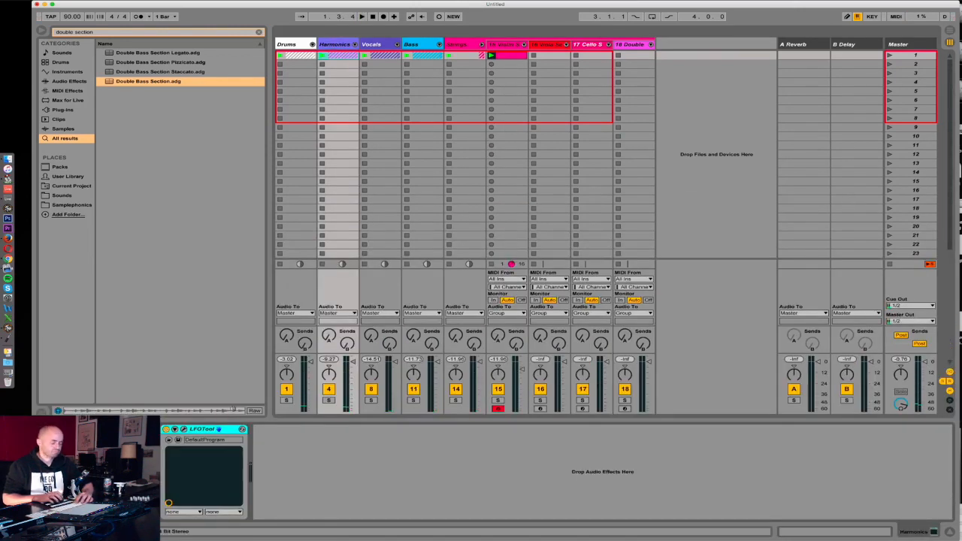
click(466, 45)
click(330, 499)
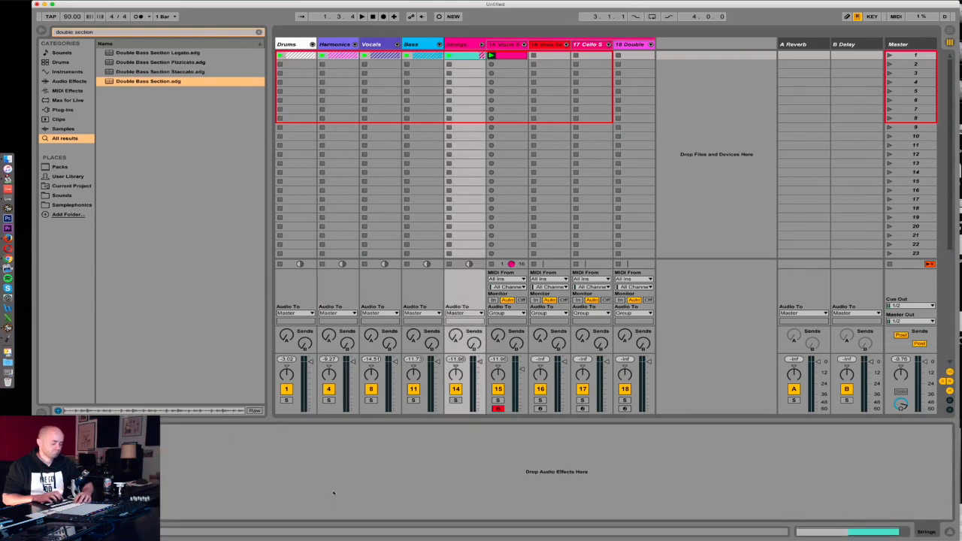
key(super+v)
key(space)
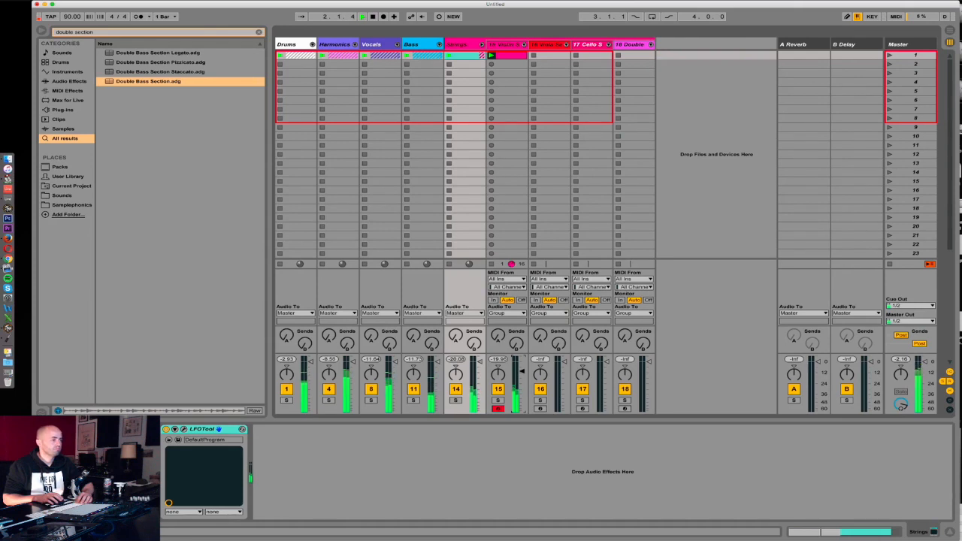
Create a MIDI clip in the Viola Section track's first slot and draw D#3, G3, A#3 and D4 at its start.
click(555, 45)
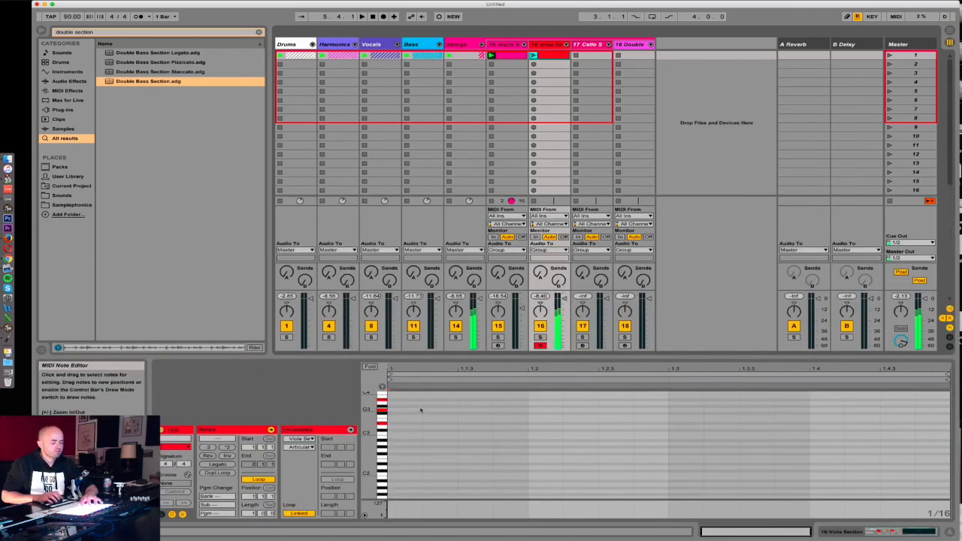
double_click(396, 424)
double_click(398, 410)
double_click(399, 401)
double_click(398, 394)
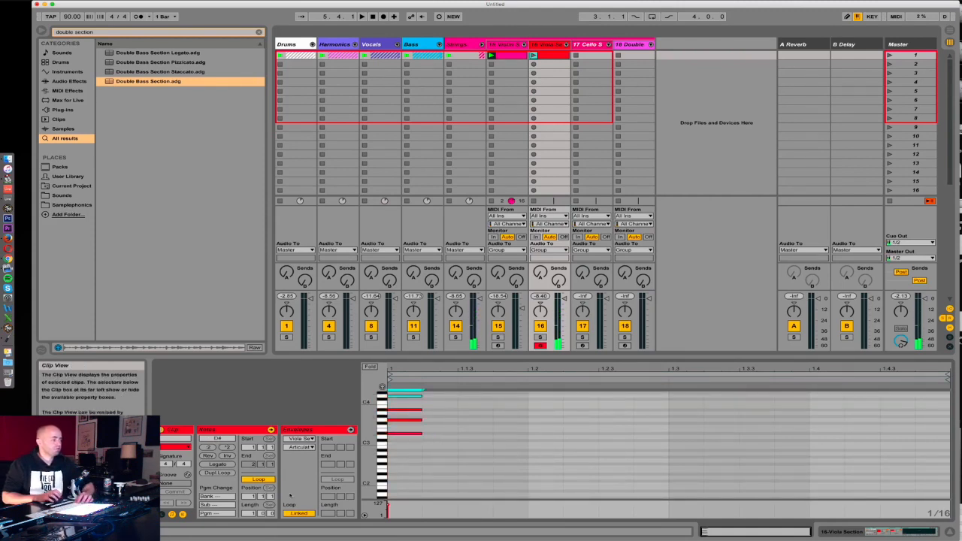
Stretch the viola chord notes across the bar and extend the notes and loop to eight bars.
drag(407, 445, 949, 396)
click(227, 447)
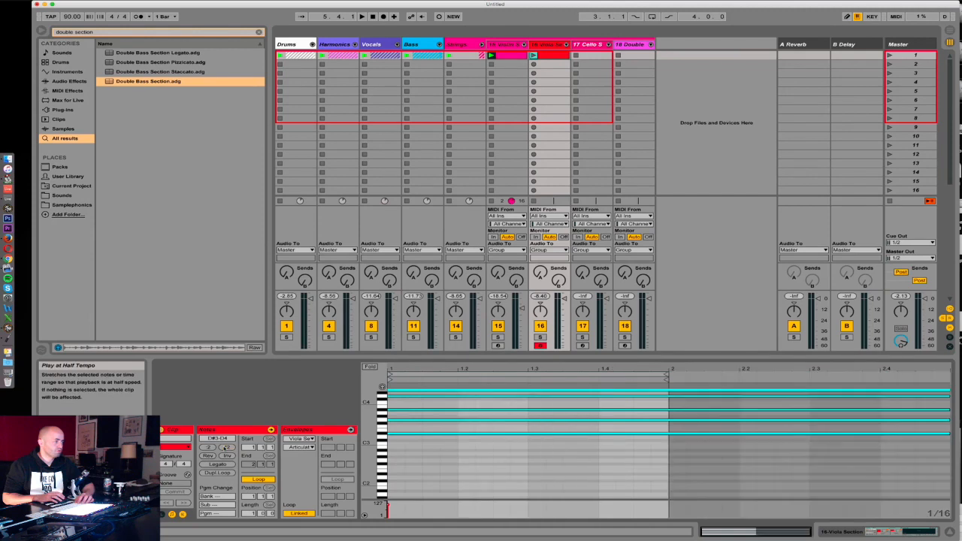
click(227, 448)
click(227, 448)
drag(456, 374, 950, 375)
click(389, 448)
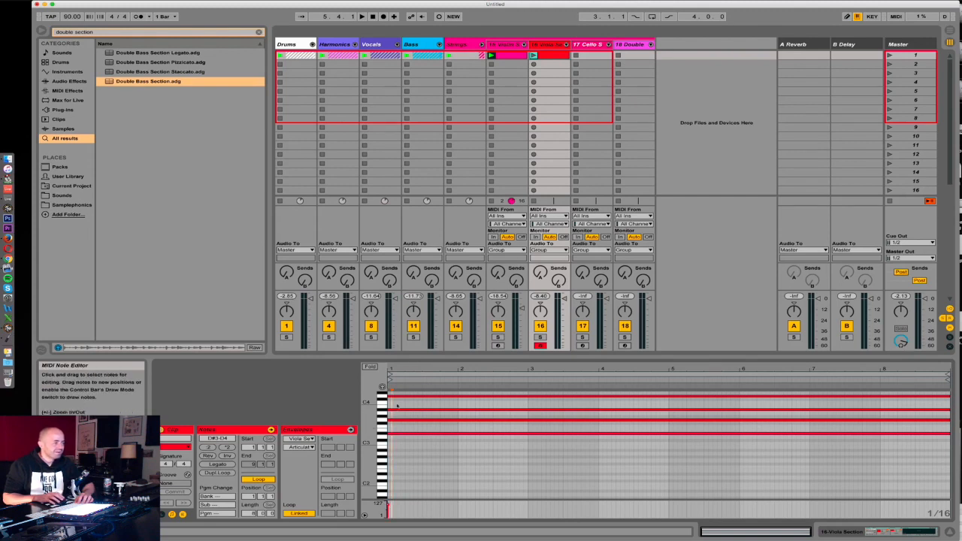
Start the viola's G3 at bar 3, A#3 at bar 5 and D4 at bar 7, and raise the track's volume slightly during playback.
click(392, 396)
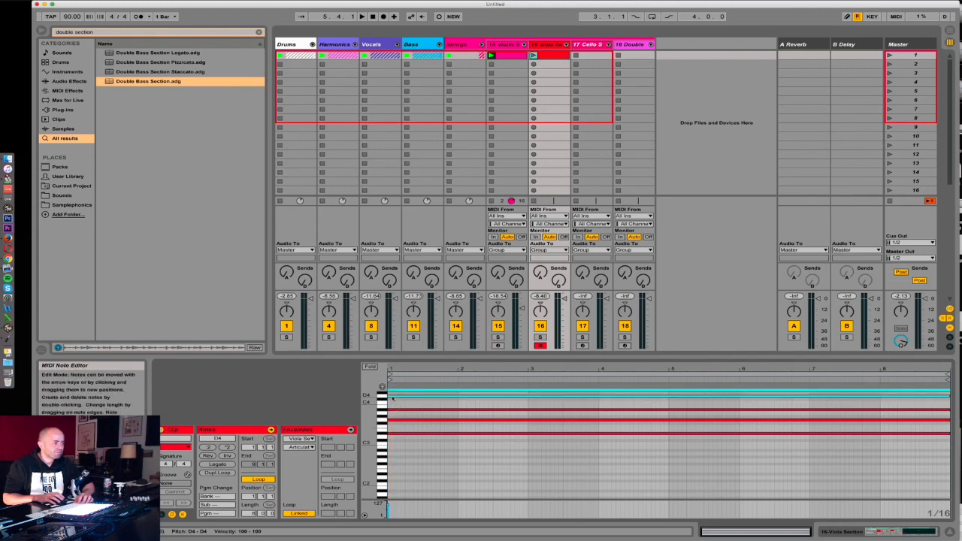
mouse_move(389, 394)
mouse_down()
mouse_move(815, 393)
mouse_move(804, 394)
mouse_up()
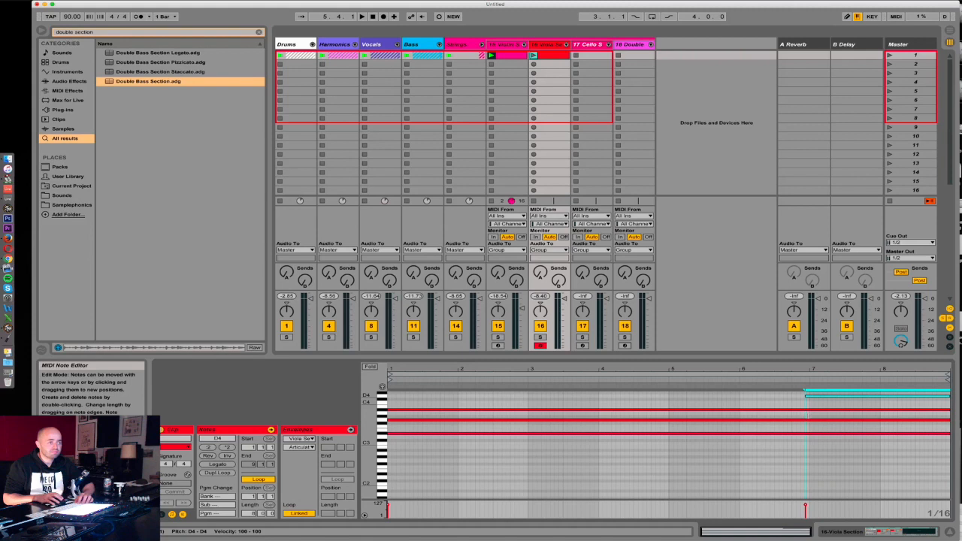
click(391, 410)
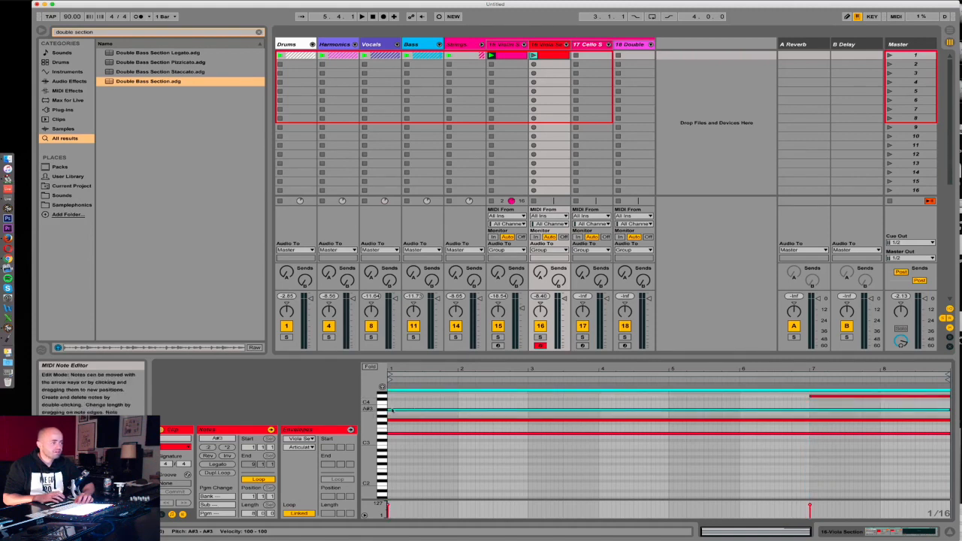
drag(391, 410, 669, 411)
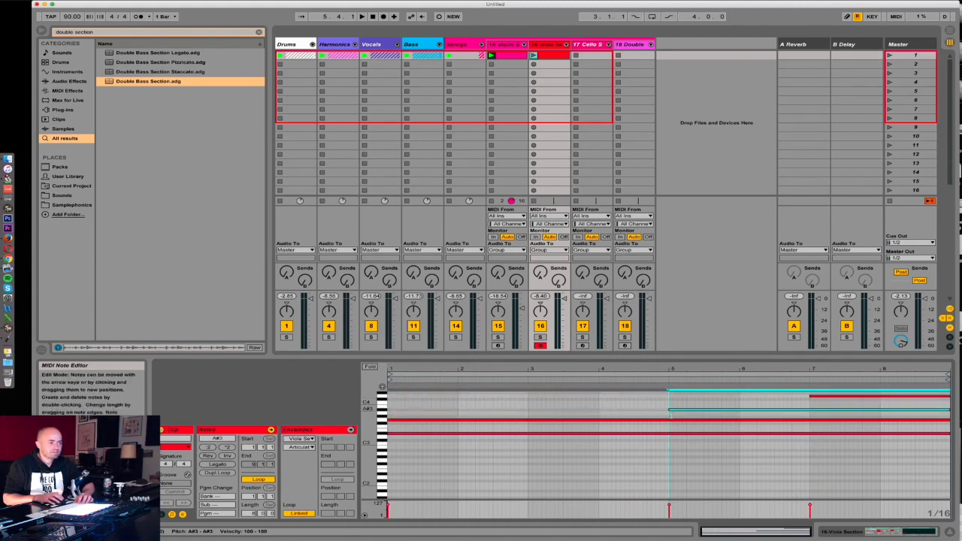
click(391, 420)
drag(388, 420, 527, 425)
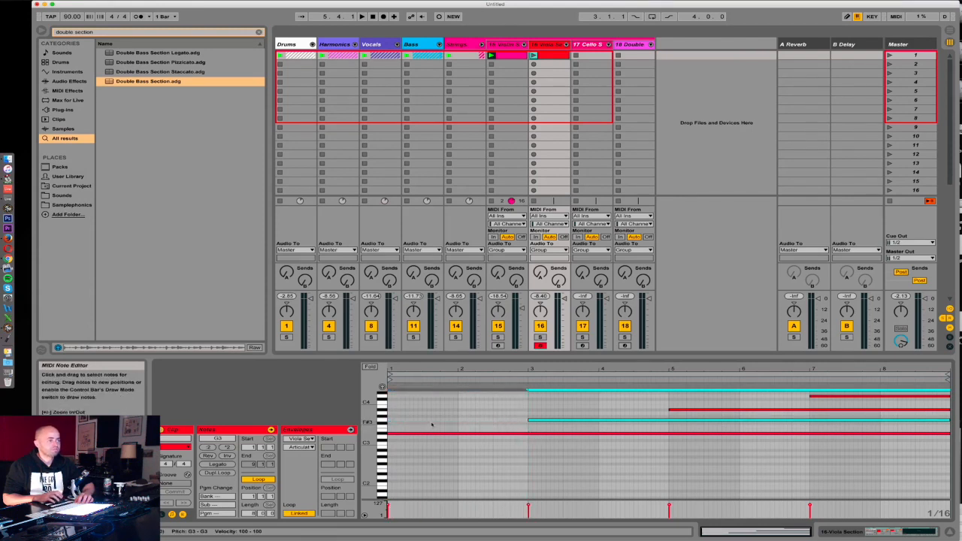
key(space)
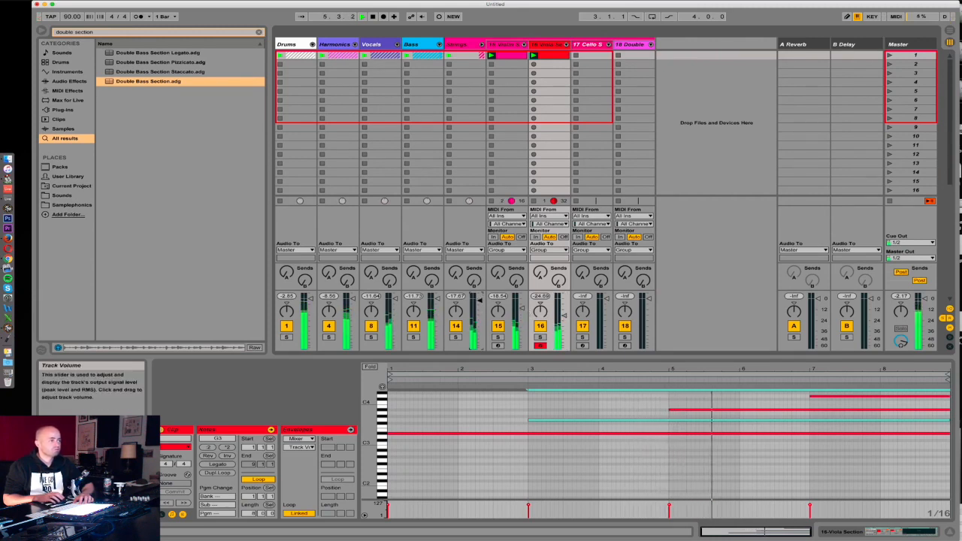
drag(565, 317, 564, 314)
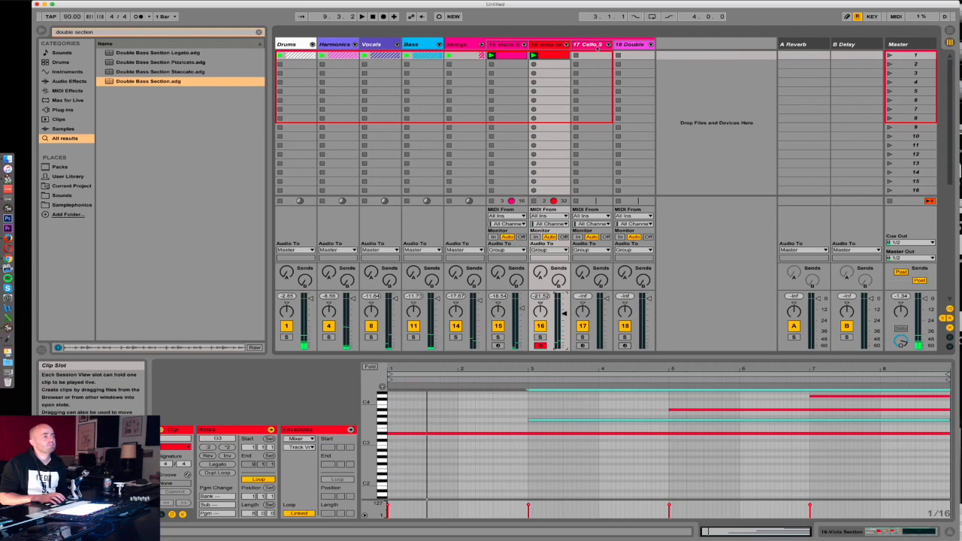
Arm the Cello Section track and record a live cello part into its first clip slot.
click(584, 341)
click(582, 345)
click(575, 56)
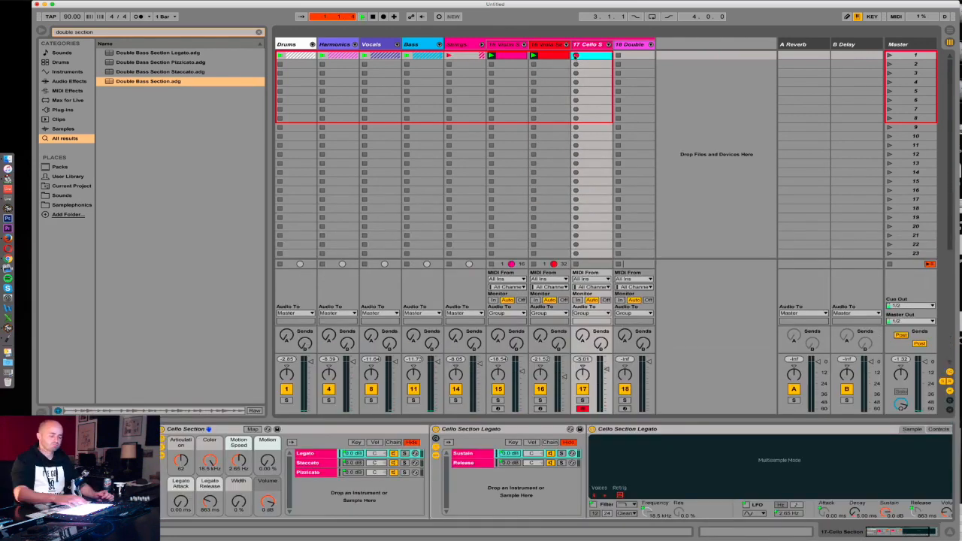
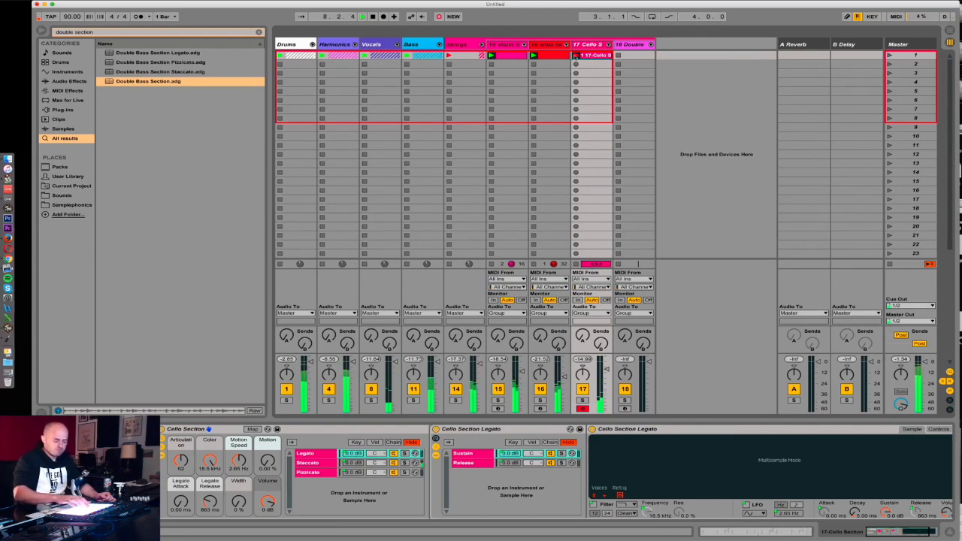
Record a double bass part into the Double Bass Section track's first slot and shorten its loop to four bars.
click(618, 56)
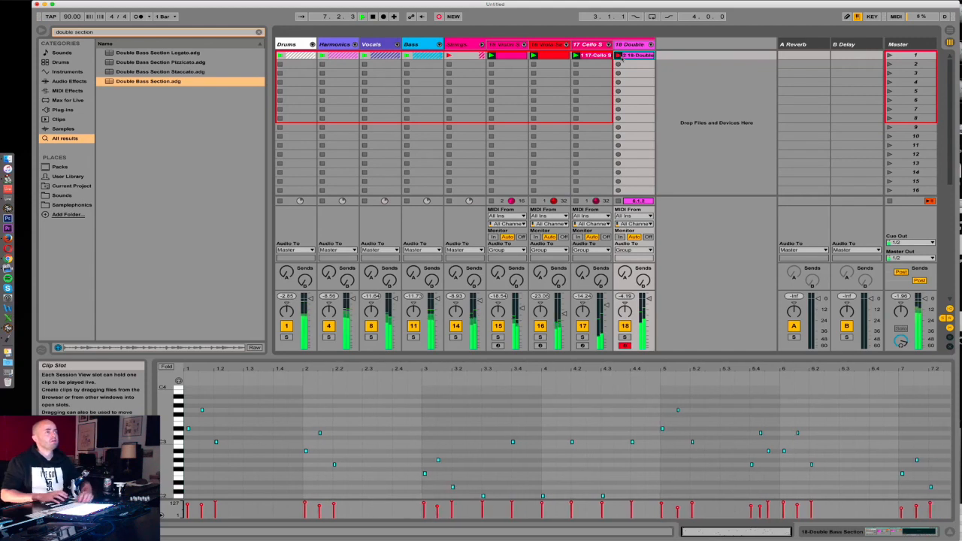
key(space)
drag(948, 374, 710, 404)
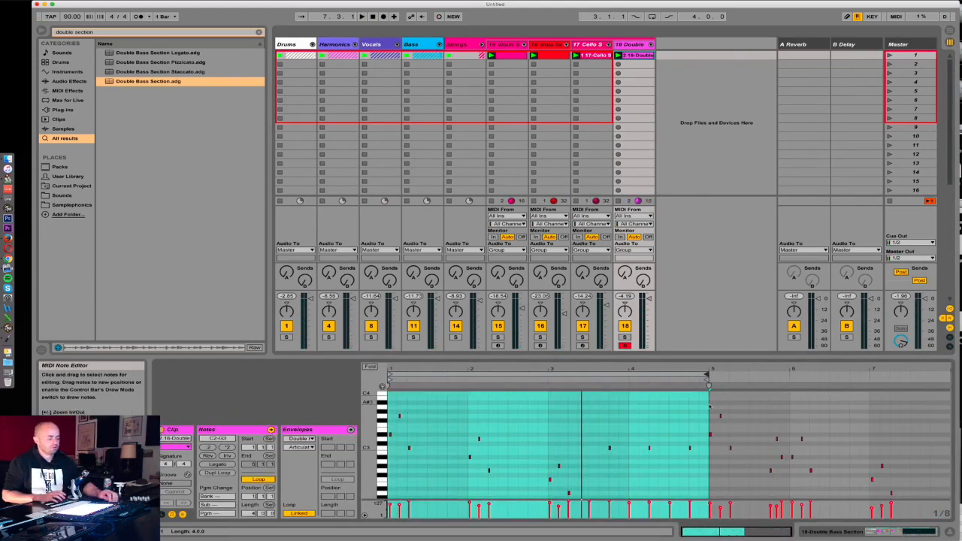
key(space)
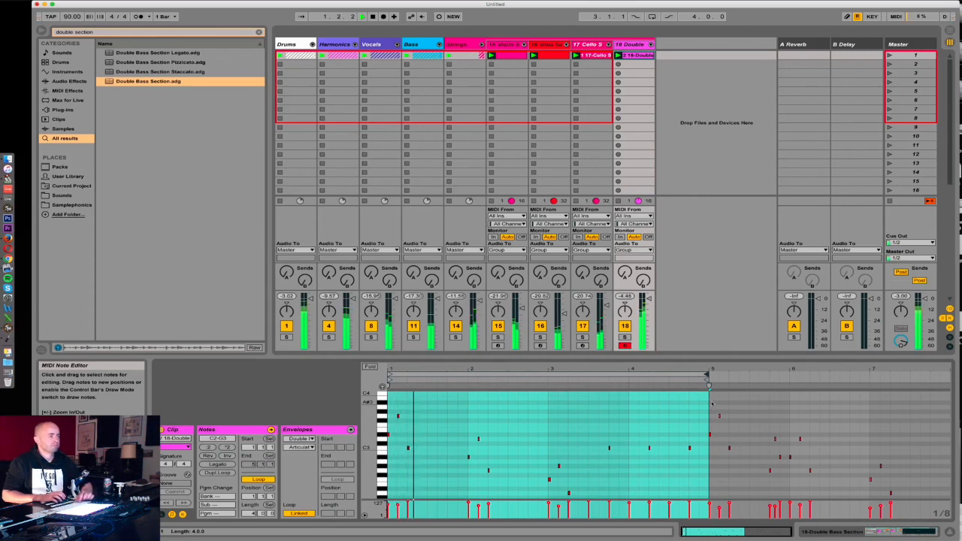
Lower the Double Bass Section track's volume slightly and fold its note editor to the used pitches.
click(648, 299)
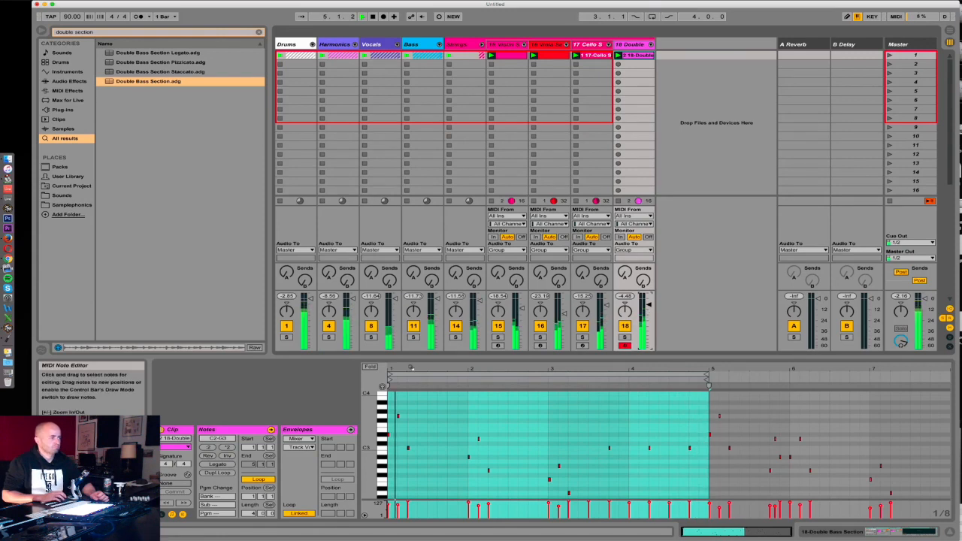
key(f)
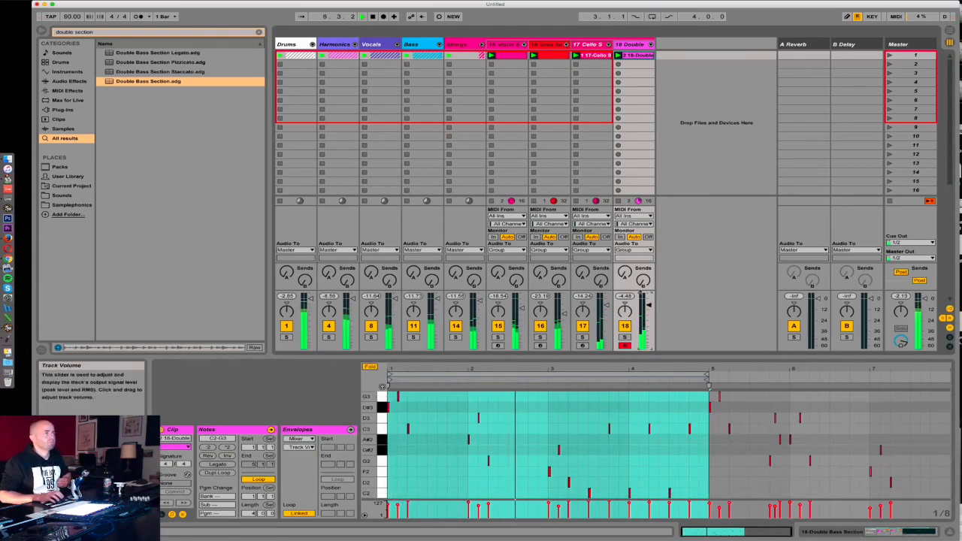
Fold the Strings group and stop playback, clearing the browser's search.
click(482, 46)
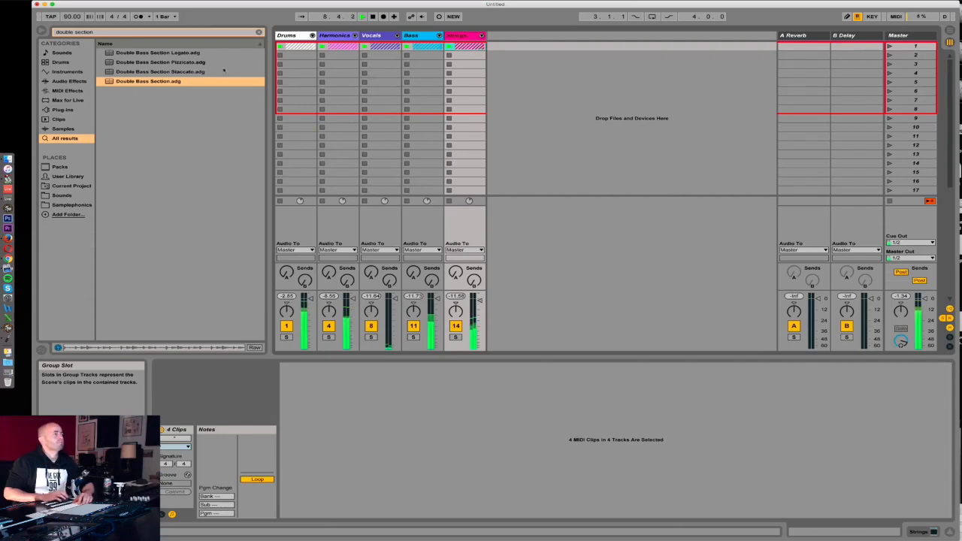
click(258, 33)
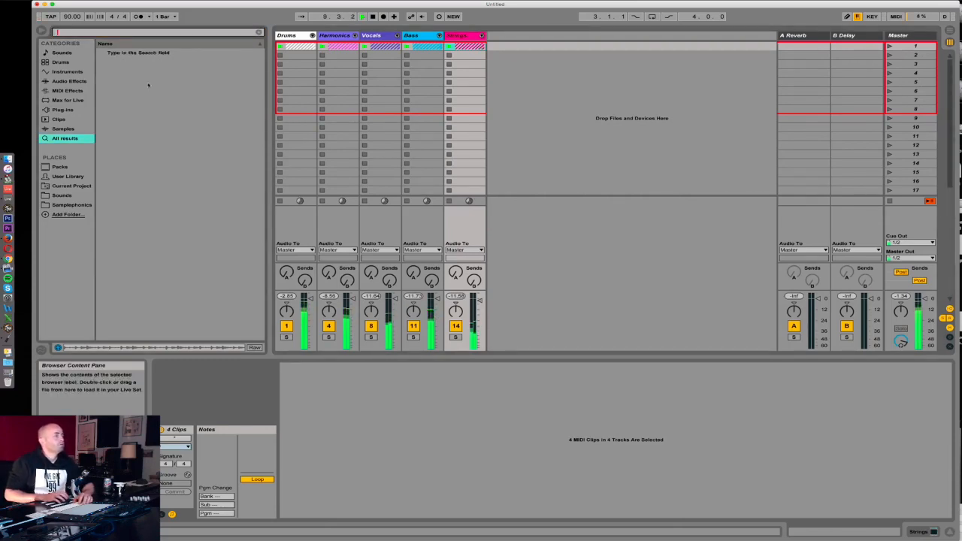
click(373, 16)
click(373, 16)
Return to the Samplephonics folder and collapse the AfroLatinPercussion_Wav_SP pack with its subfolders.
click(72, 204)
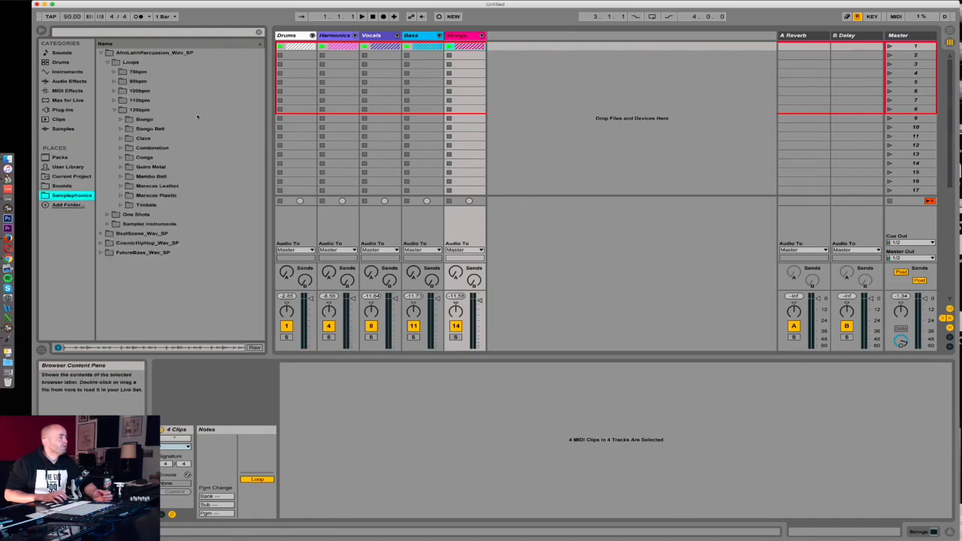
click(114, 110)
click(107, 63)
click(101, 53)
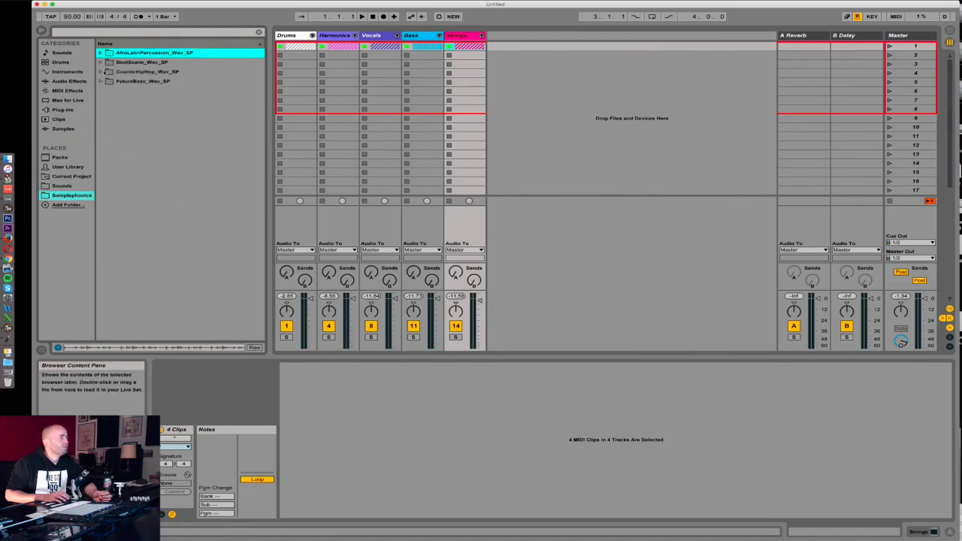
click(101, 71)
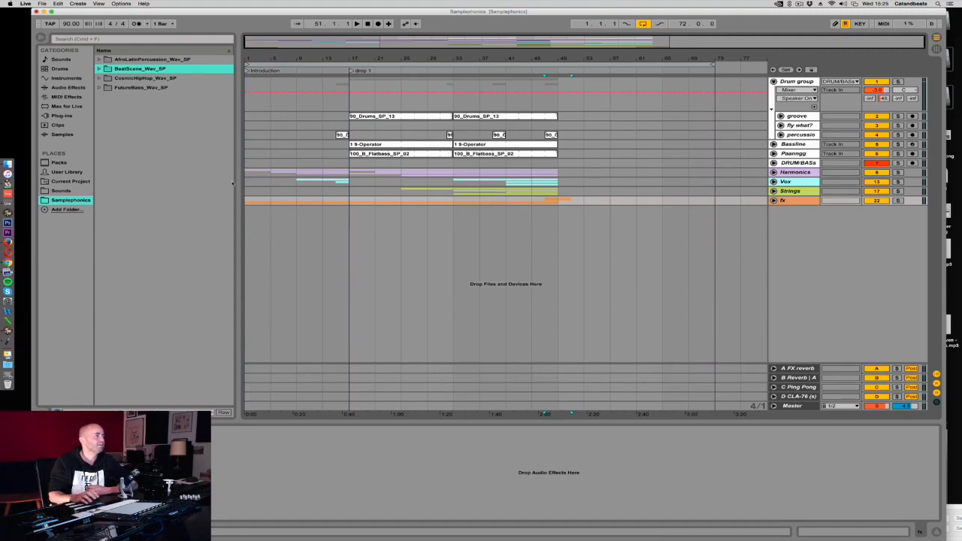
Add 167_C_WhiteLotusSynth_SP_01.wav from the BeatScene synth loops to a new audio track at bar 49 of the arrangement.
click(98, 68)
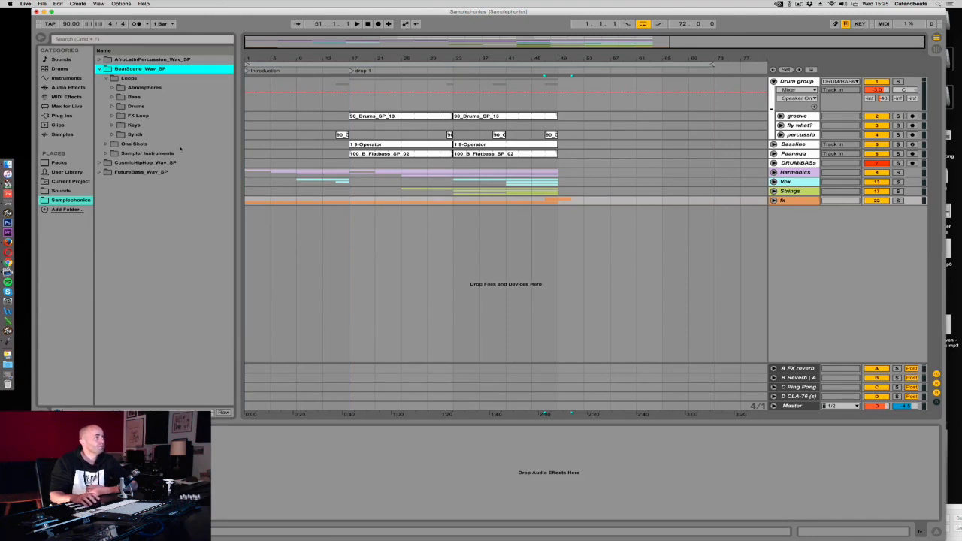
click(112, 134)
scroll(162, 154, down, 5)
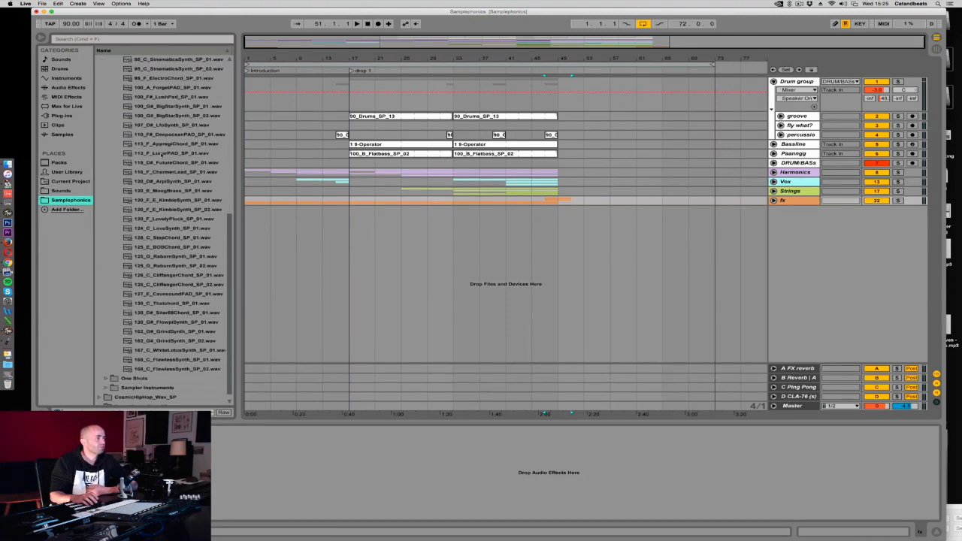
scroll(161, 154, up, 2)
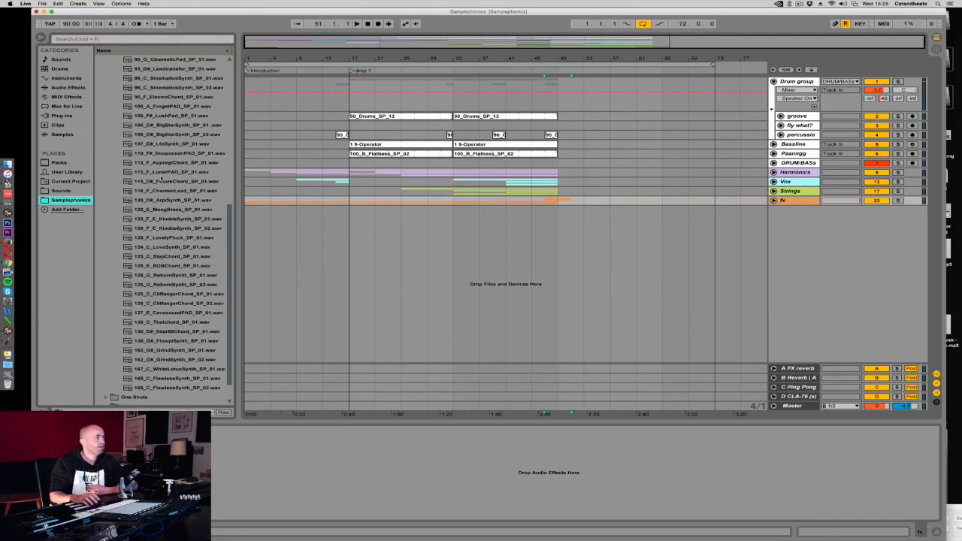
click(143, 372)
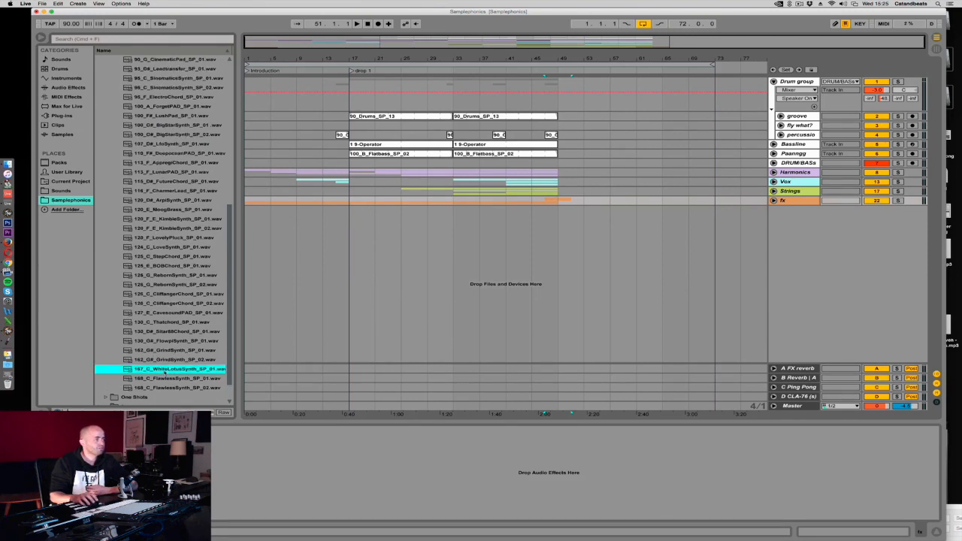
mouse_move(135, 371)
mouse_down()
mouse_move(367, 369)
mouse_move(544, 261)
mouse_move(580, 205)
mouse_up()
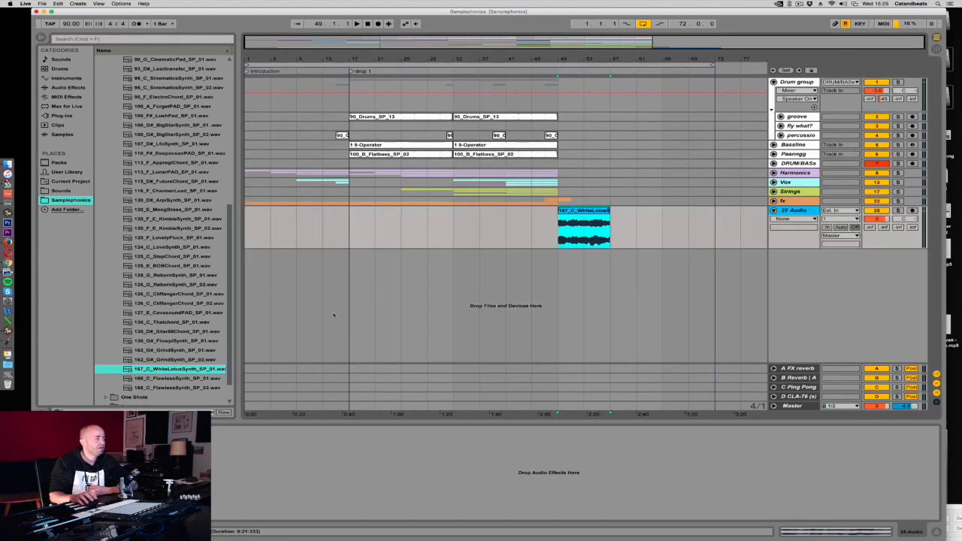
Add 167_C_WhiteLotusBass_SP_01.wav from the BeatScene bass loops to another new track at bar 49 and duplicate it once.
scroll(136, 275, up, 10)
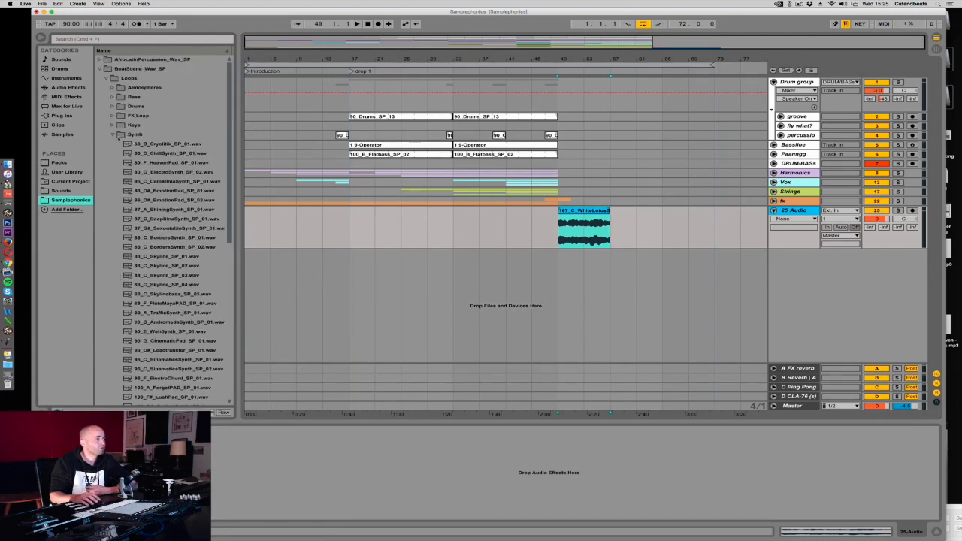
click(113, 135)
click(111, 97)
scroll(162, 225, down, 5)
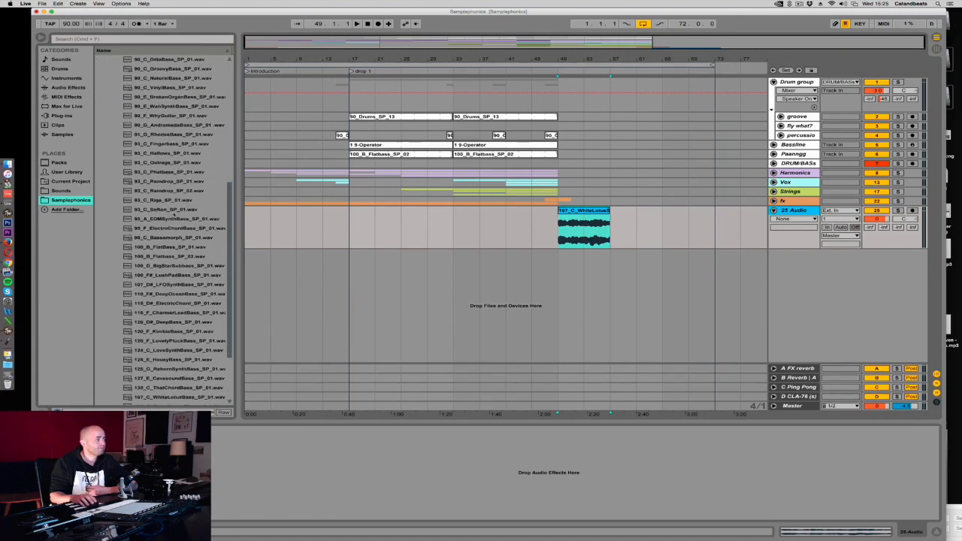
drag(173, 316, 557, 267)
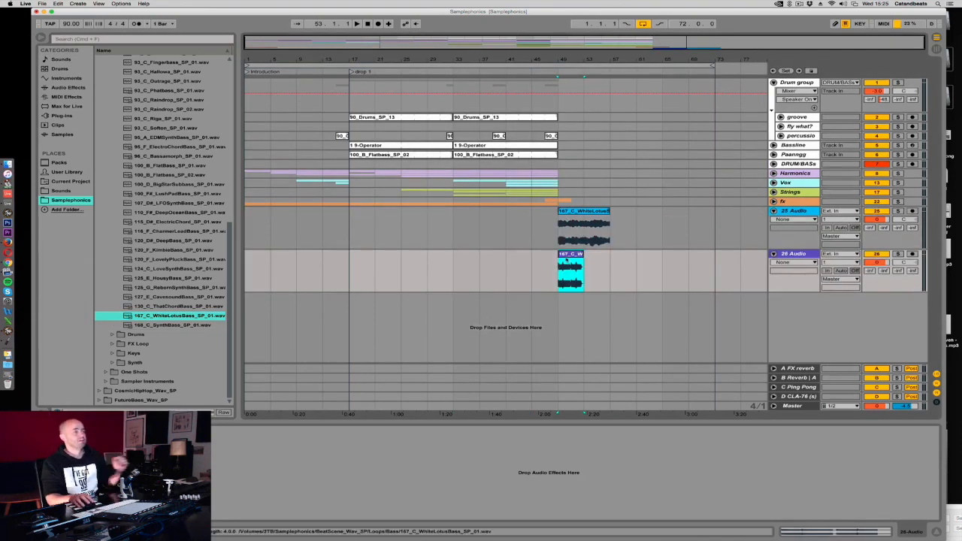
key(super+d)
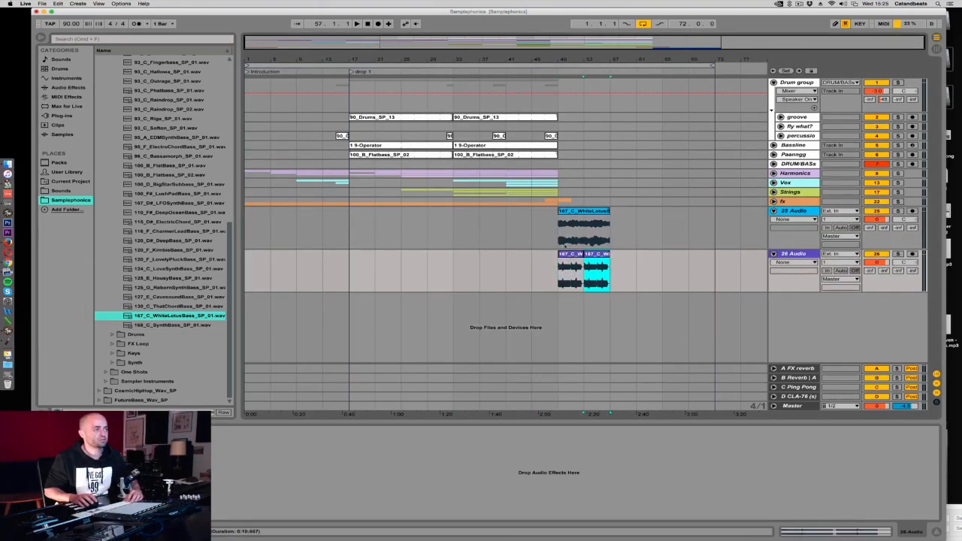
Play the two White Lotus loops together from bar 49 and show the Master track's devices.
click(560, 265)
key(space)
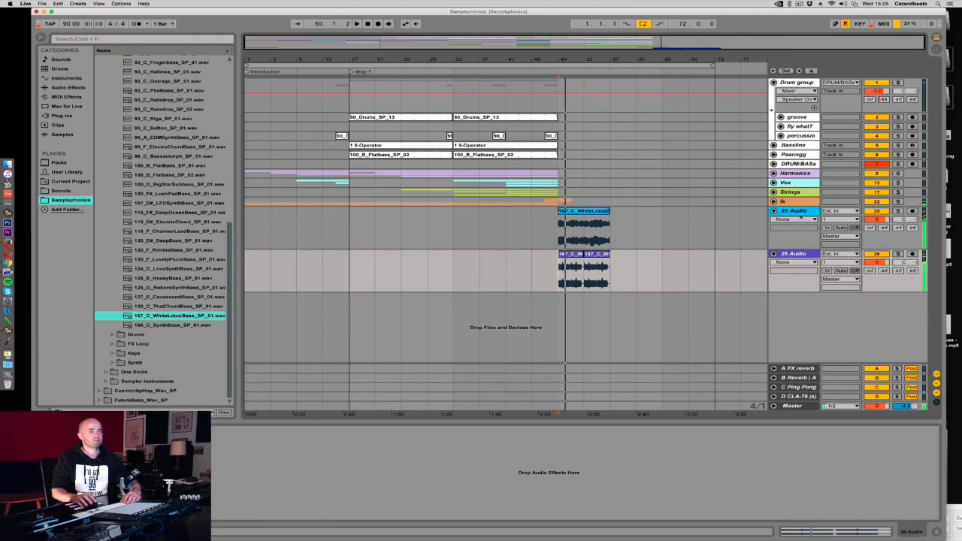
key(space)
click(797, 235)
click(792, 254)
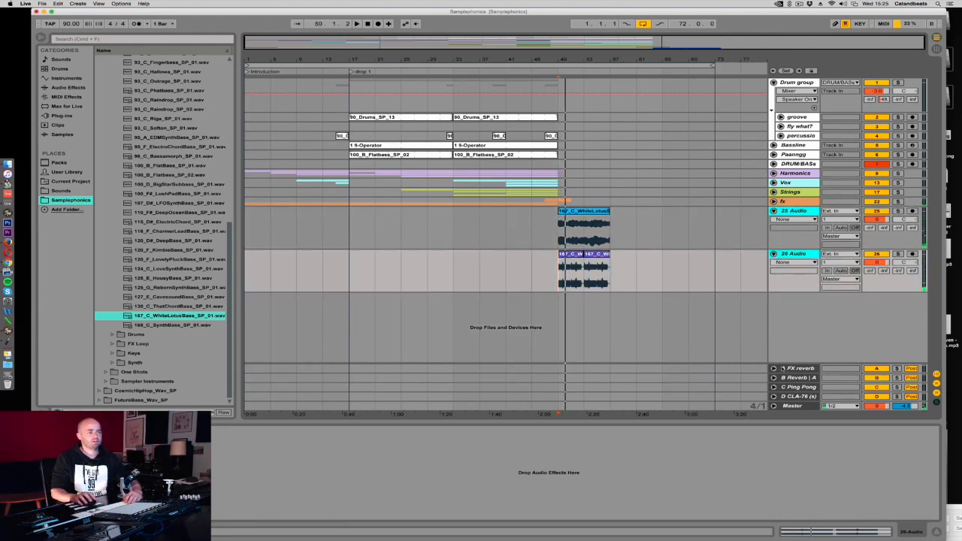
click(793, 406)
key(space)
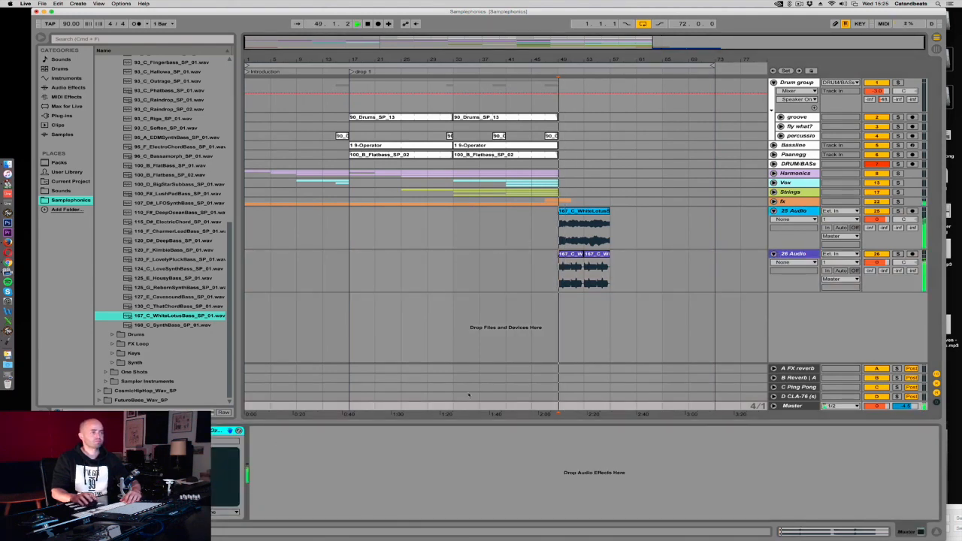
Group the two White Lotus tracks and name the group "second part".
click(789, 212)
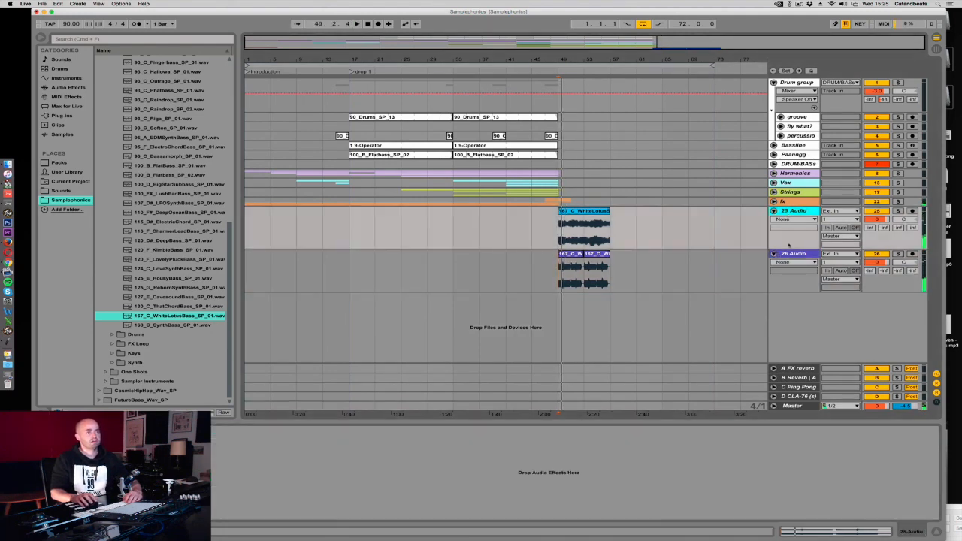
shift+click(798, 255)
key(super+g)
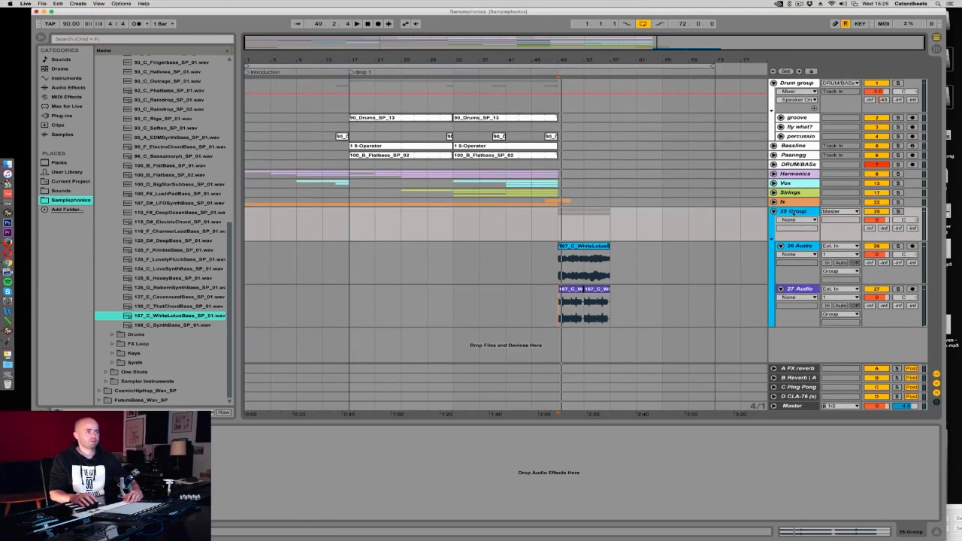
key(super+r)
text(fx)
key(BackSpace)
key(BackSpace)
key(BackSpace)
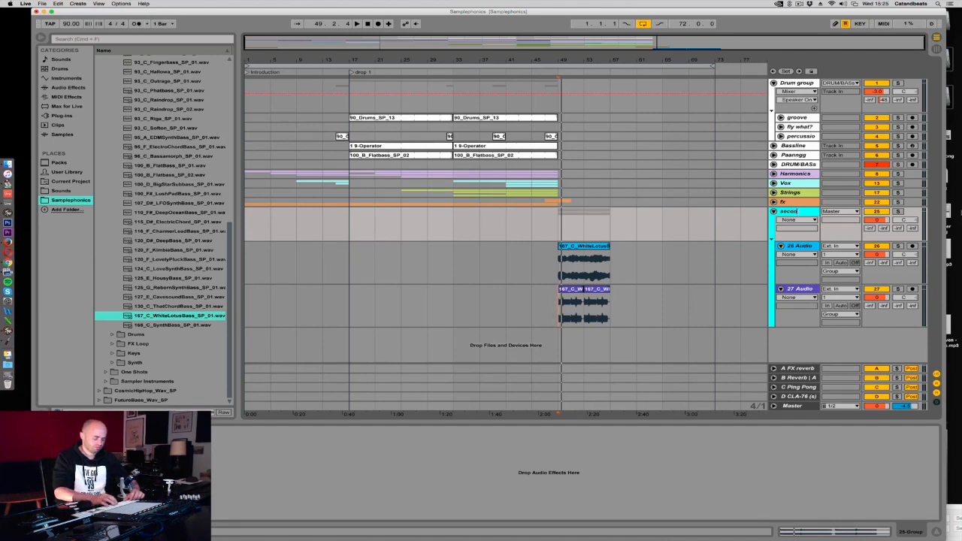
text(ond part)
key(Return)
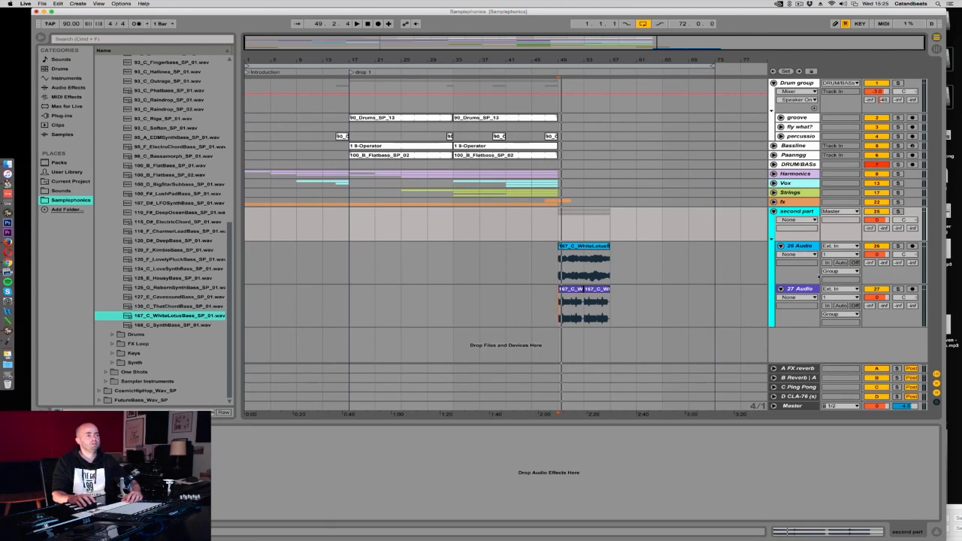
Rename the White Lotus bass track "bassy part" and the White Lotus synth track "key part".
click(905, 297)
key(super+r)
text(Bl)
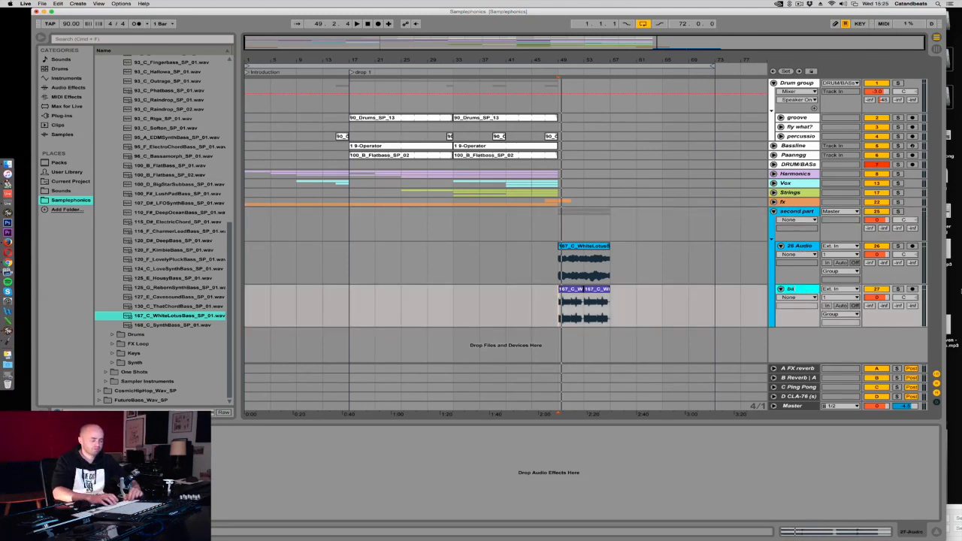
text(ssy part)
key(Return)
click(808, 247)
key(super+r)
text(key part)
key(Return)
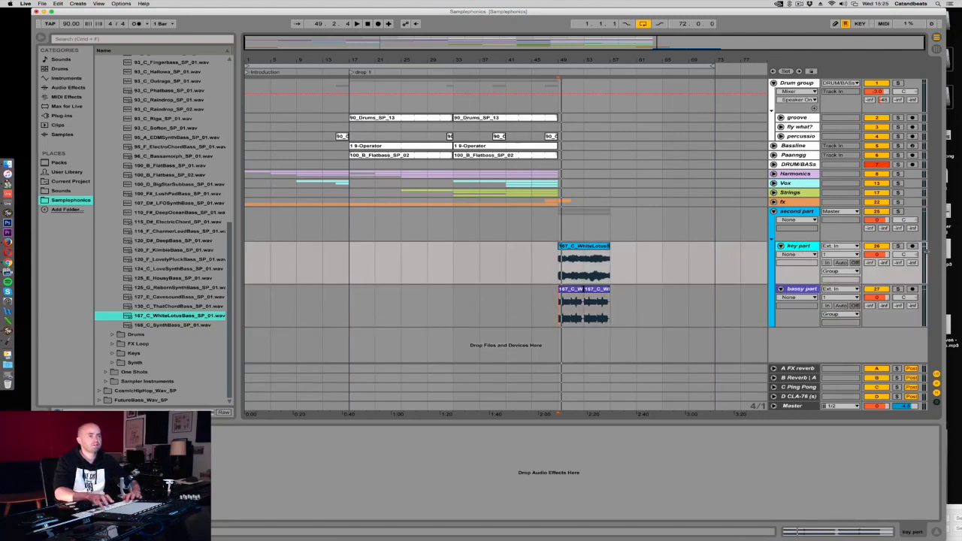
Preview BeatScene drum loops from 93_Drumloop_SP_02.wav onward and place 95_Drumloop_SP_01.wav on the "fly what?" track at bar 49.
scroll(186, 326, up, 10)
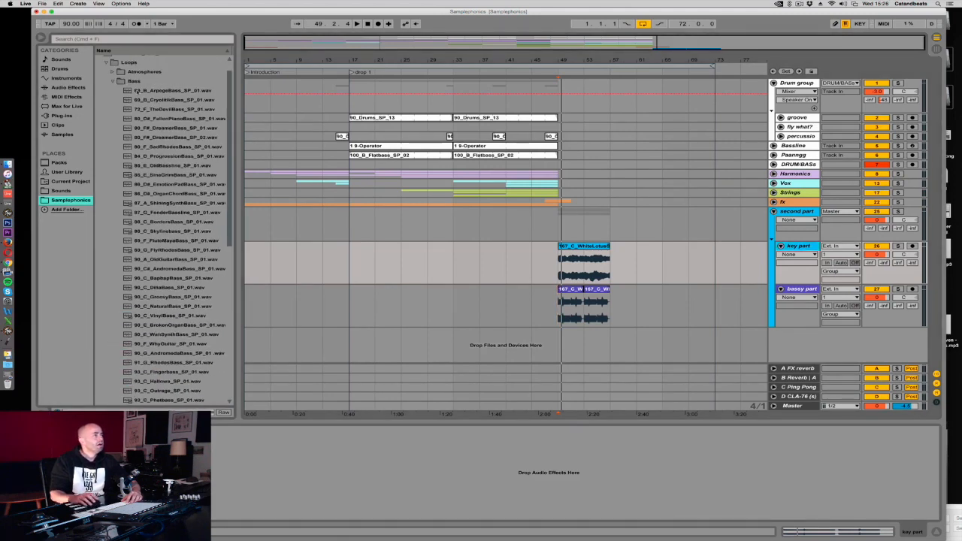
click(114, 80)
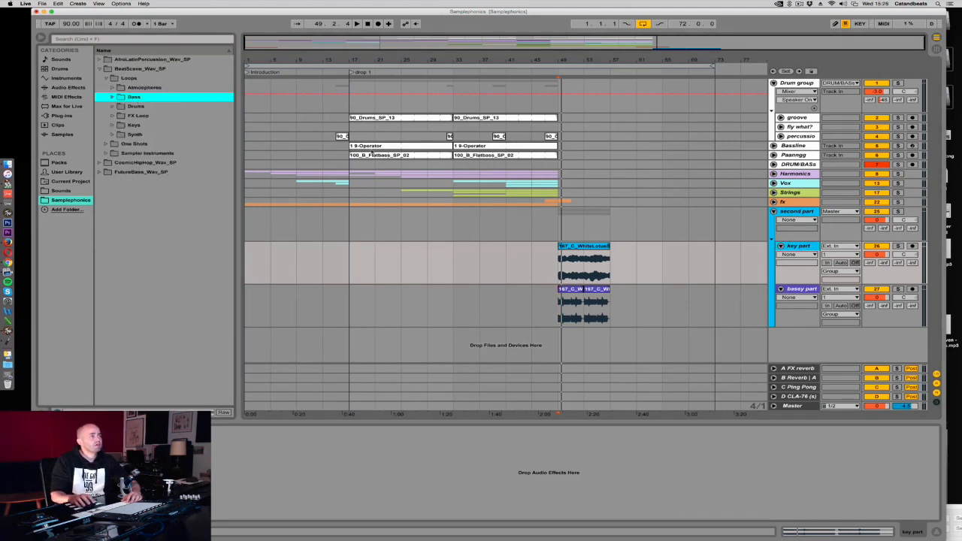
click(121, 106)
scroll(165, 129, down, 6)
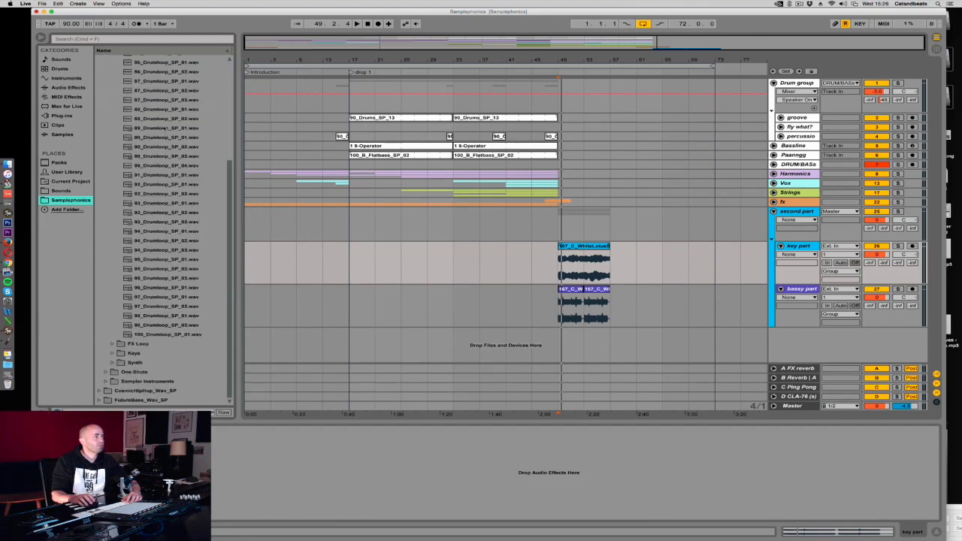
click(184, 213)
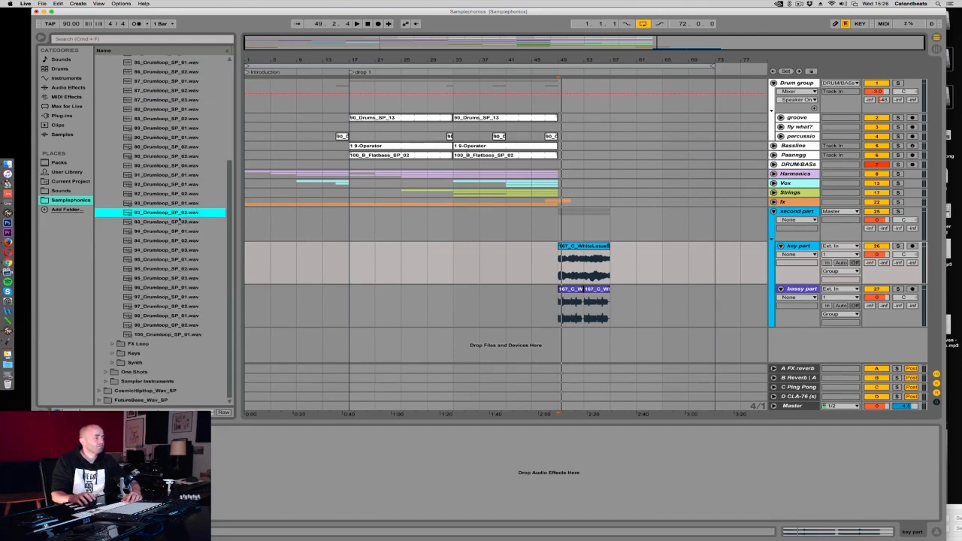
click(166, 222)
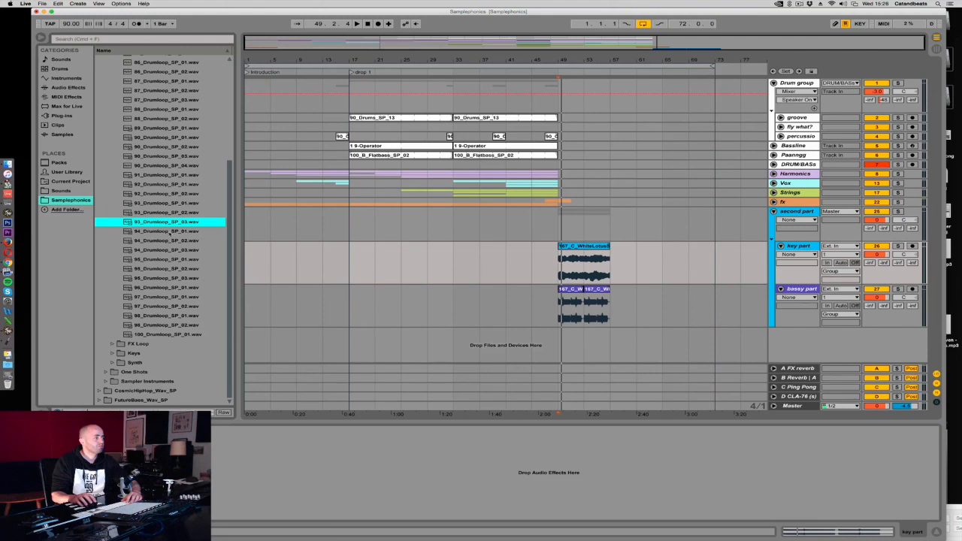
click(171, 232)
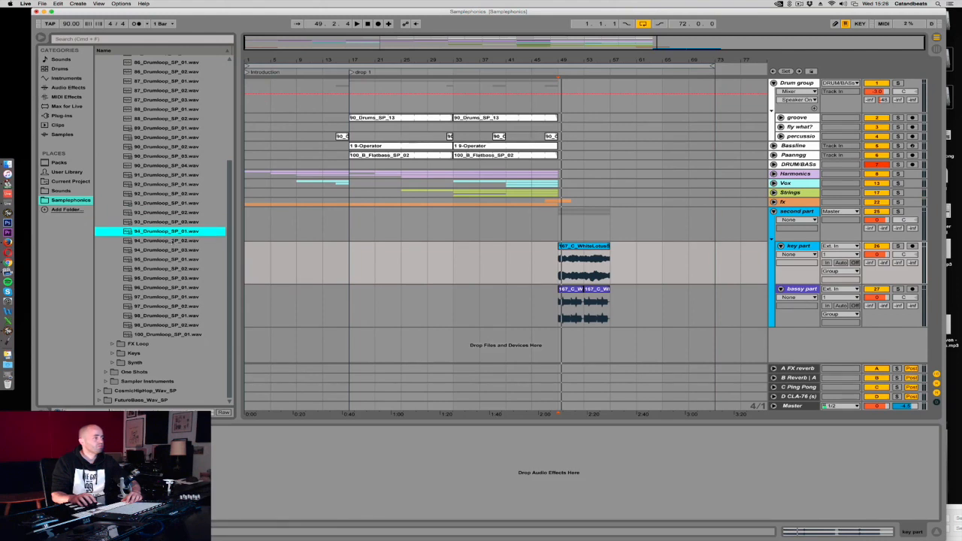
click(173, 240)
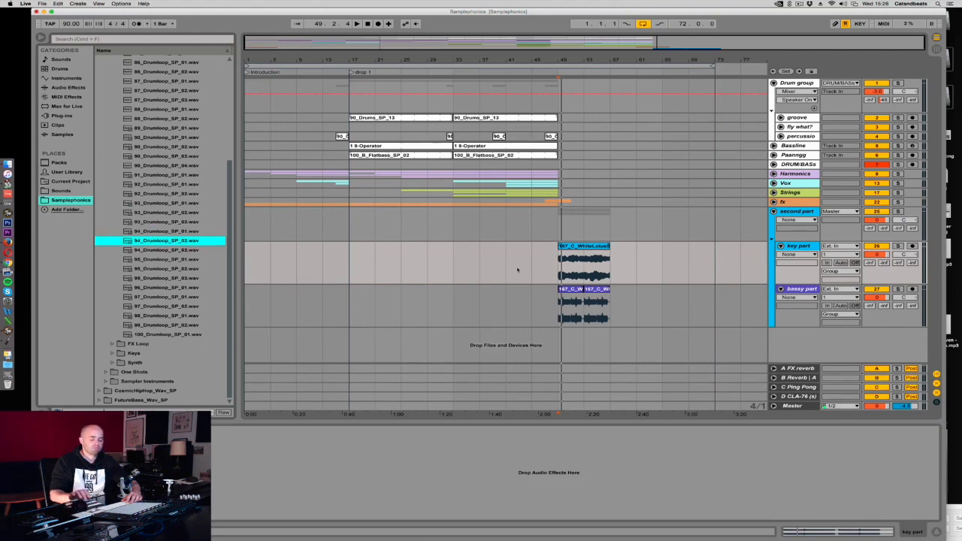
key(Down)
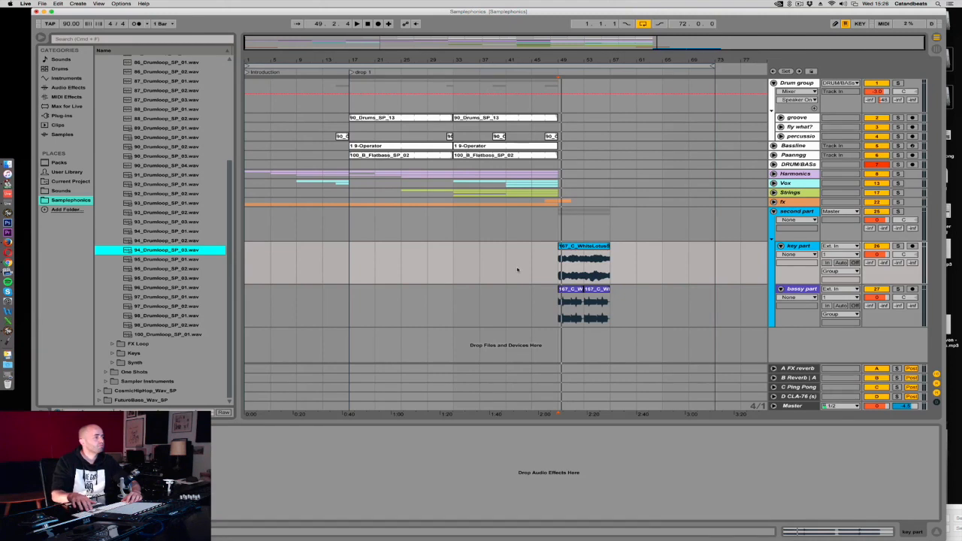
key(Down)
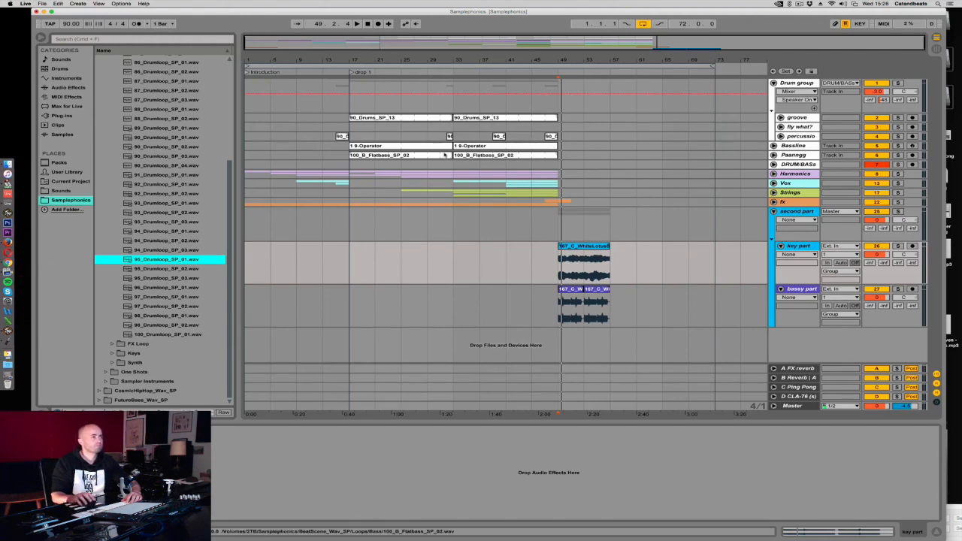
drag(180, 259, 563, 126)
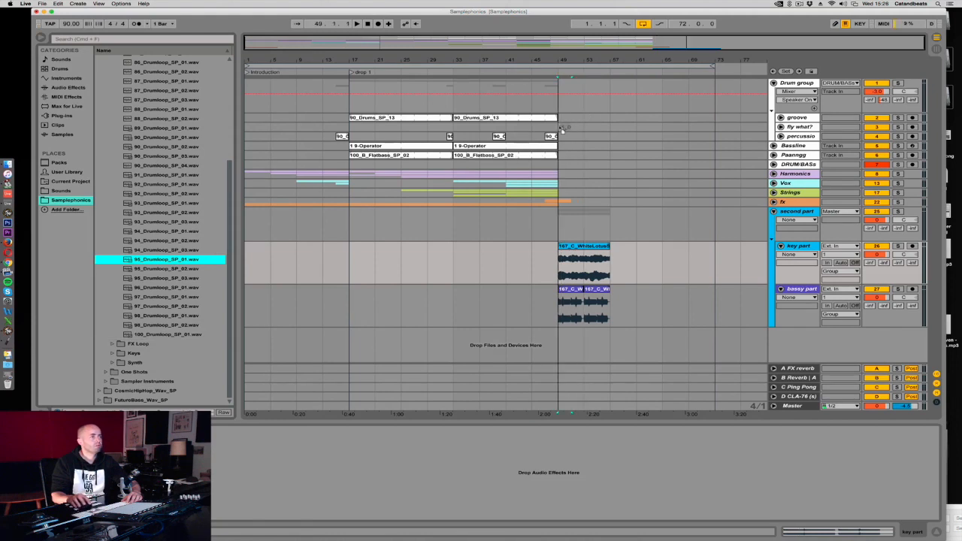
click(798, 130)
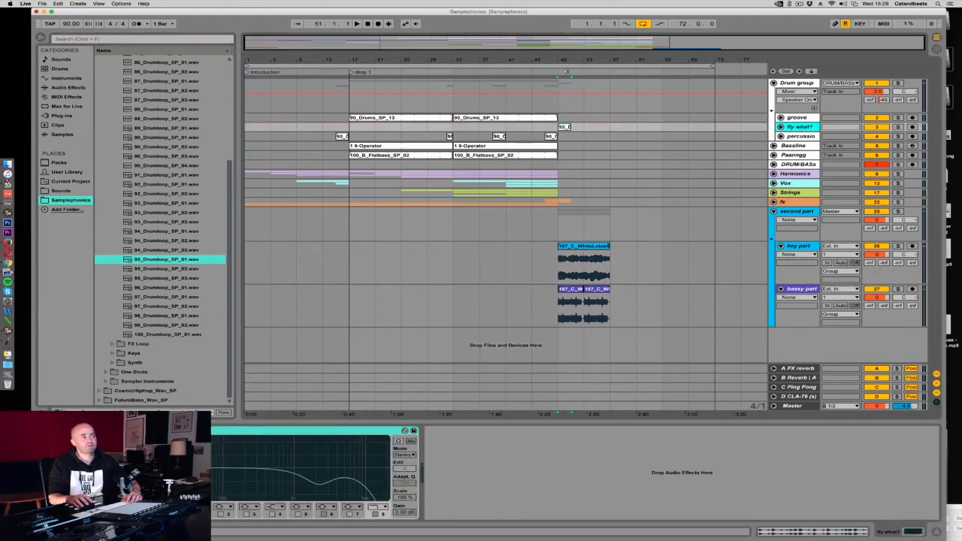
Duplicate the key part clip once and the bassy part clip twice, extending both parts to bar 65.
click(588, 248)
key(super+d)
click(596, 300)
key(super+d)
key(super+d)
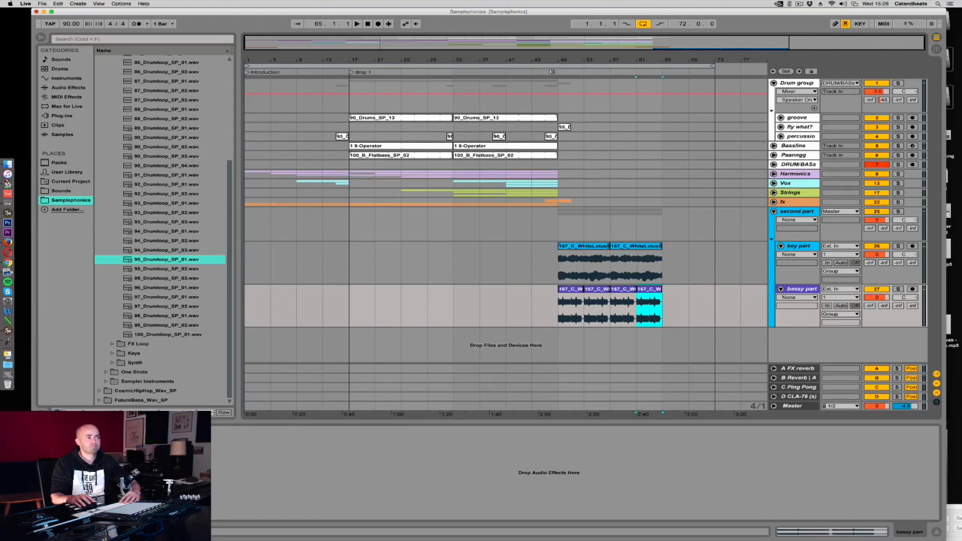
Lower the volume of the "second part" group and play the arrangement from bar 49.
drag(884, 221, 884, 228)
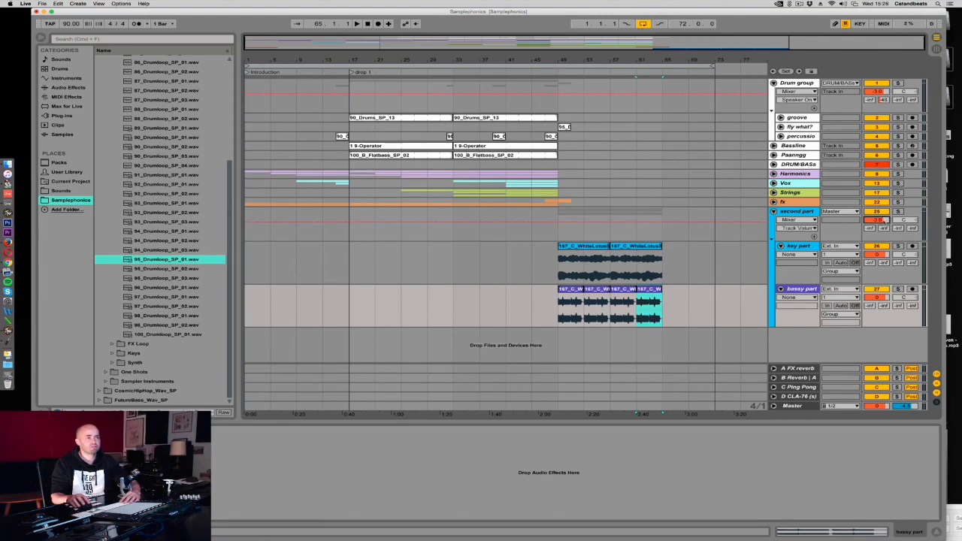
click(555, 73)
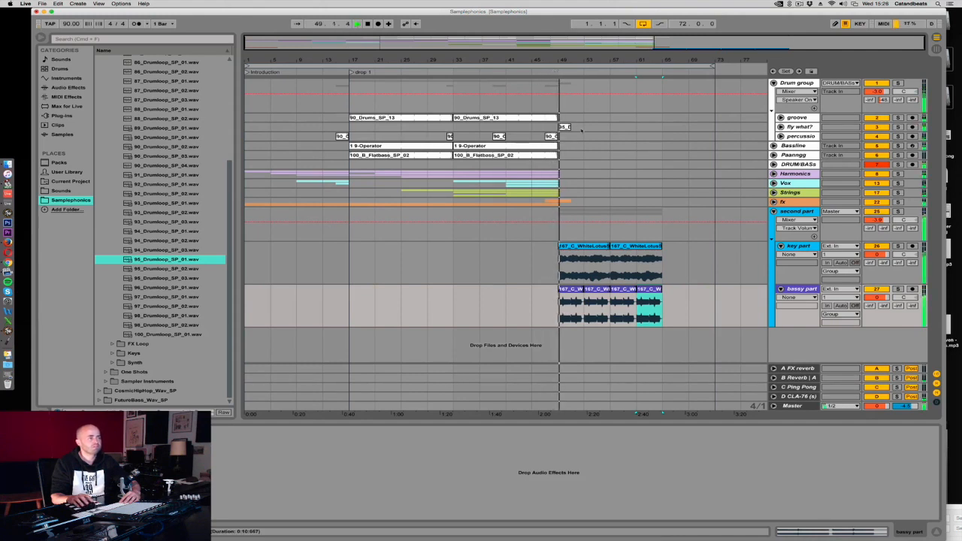
drag(562, 61, 563, 246)
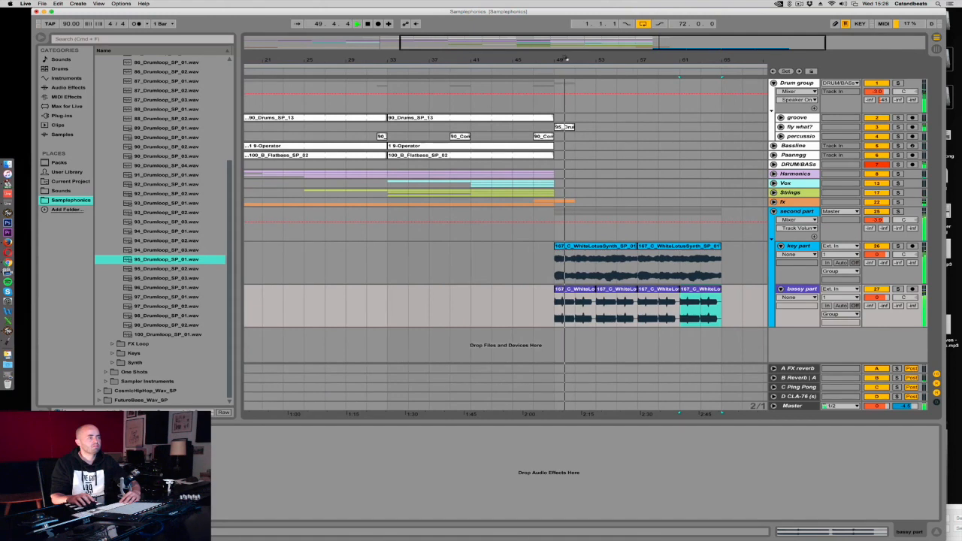
Open the 95_Drumloop_SP_01.wav clip on the "fly what?" track to inspect its waveform and warp markers, and play it with the second part.
click(569, 127)
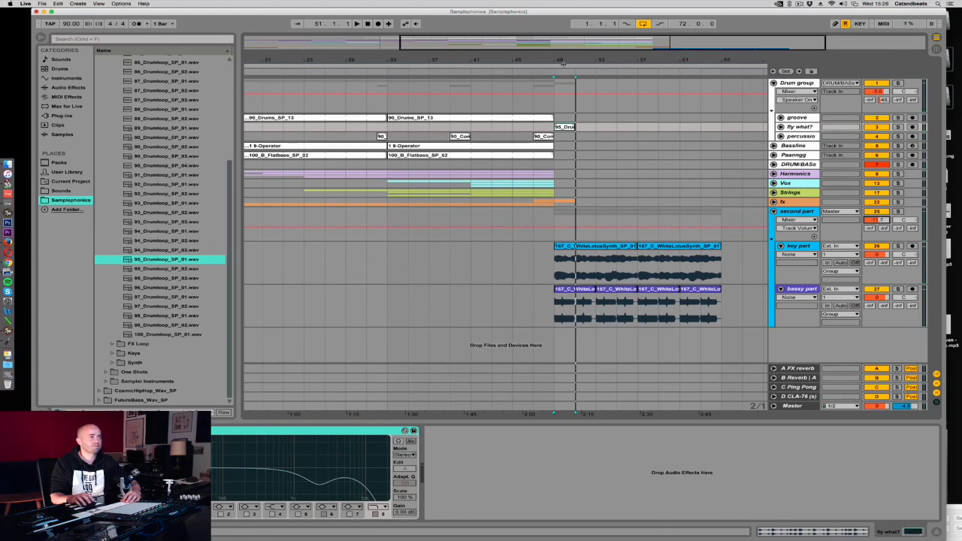
double_click(566, 127)
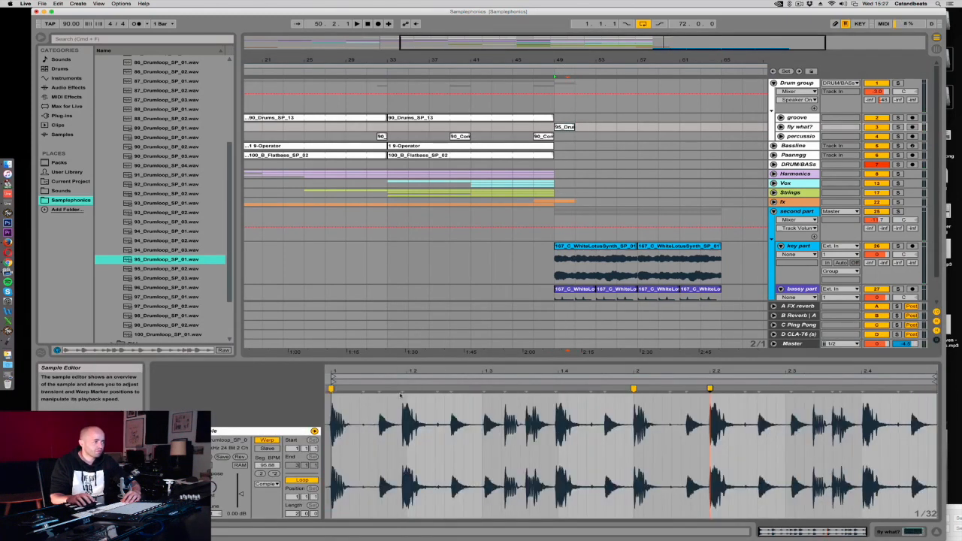
key(space)
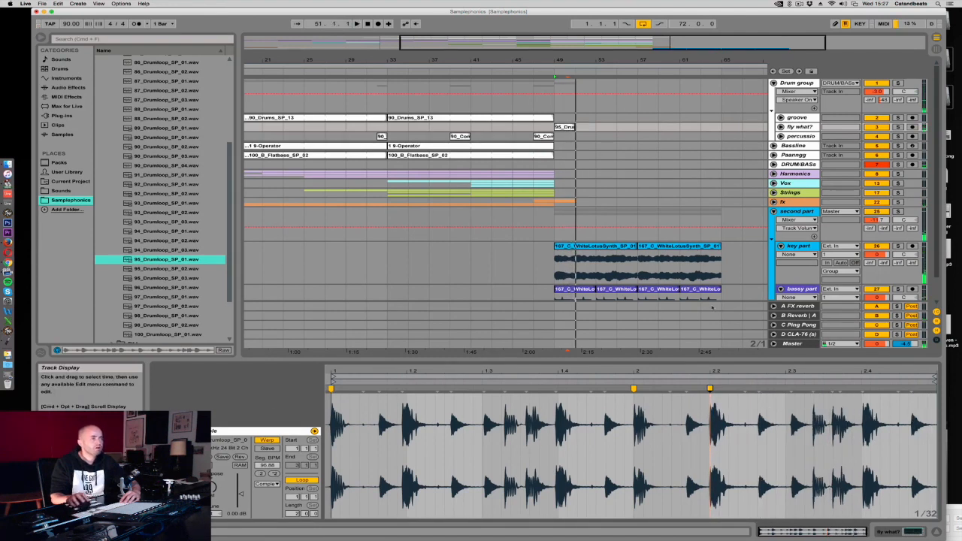
Set the loop to the two-bar drum section starting at bar 49 and play it.
click(568, 107)
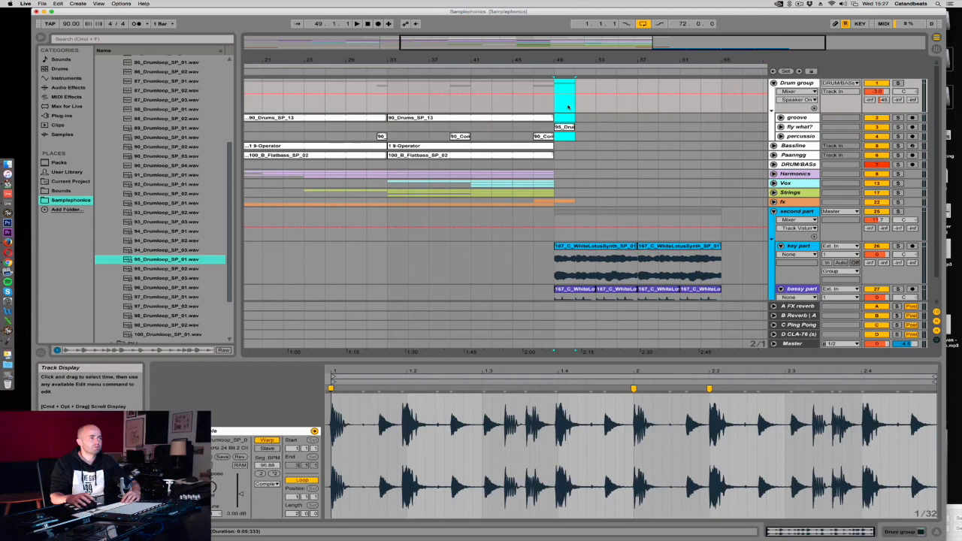
key(super+l)
key(space)
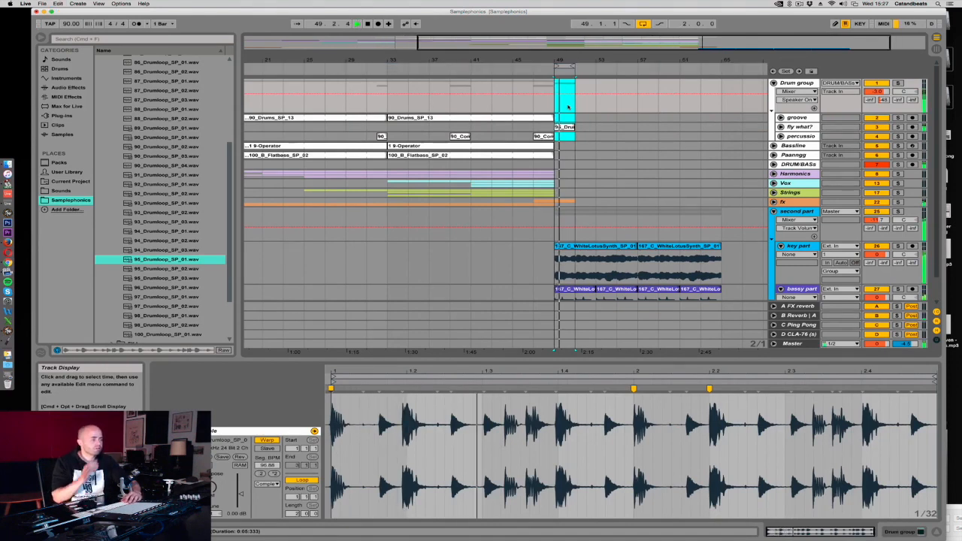